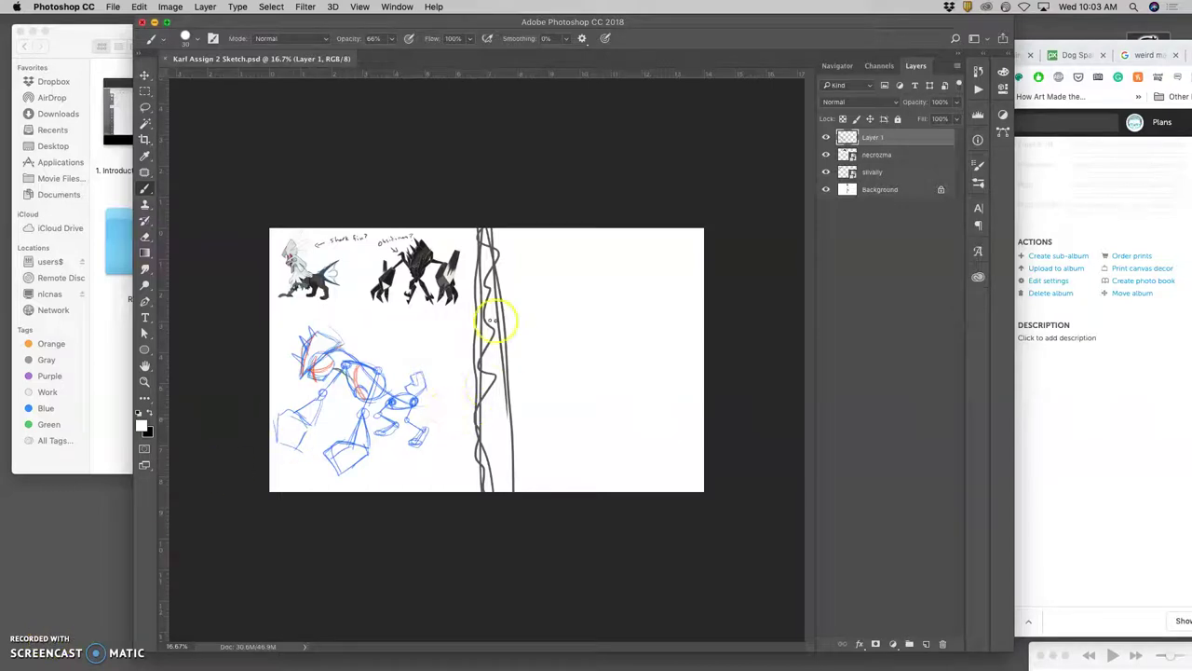
# Step: Add strokes on the tree trunk and head, zoom to 33.3%, and set brush Smoothing to 0%
pyautogui.moveTo(487, 320); pyautogui.dragTo(512, 380)
pyautogui.moveTo(342, 355)
pyautogui.mouseDown()
pyautogui.moveTo(317, 354)
pyautogui.moveTo(347, 358)
pyautogui.mouseUp()
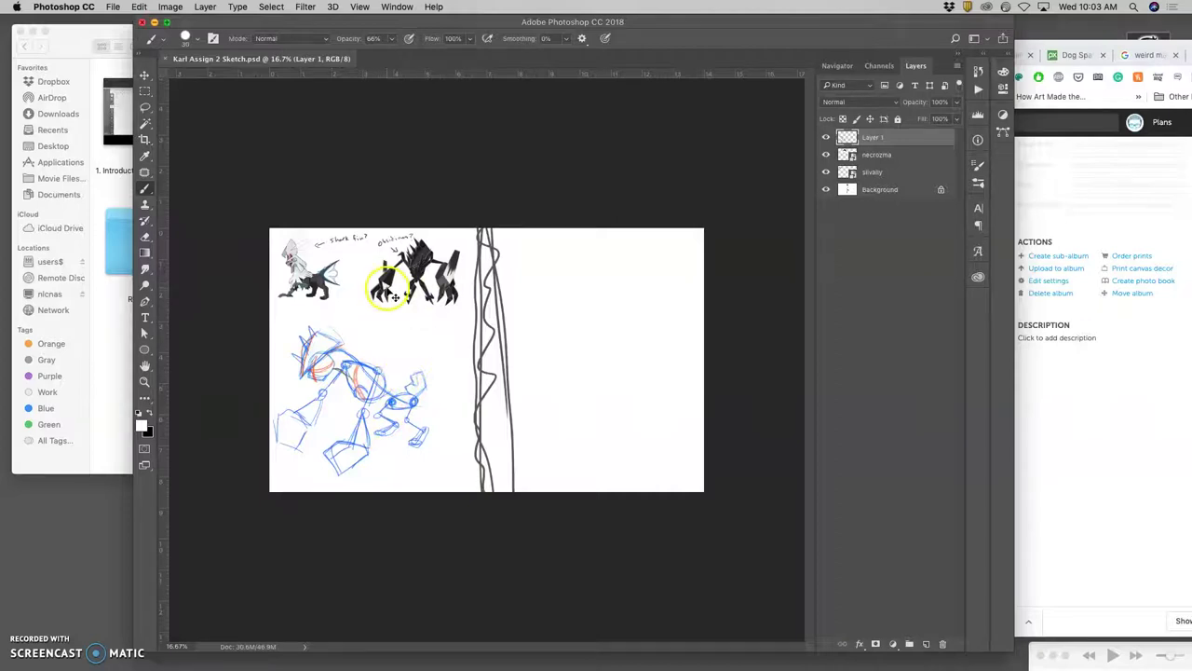
pyautogui.scroll(2, 394, 296)
pyautogui.hscroll(-3, 367, 301)
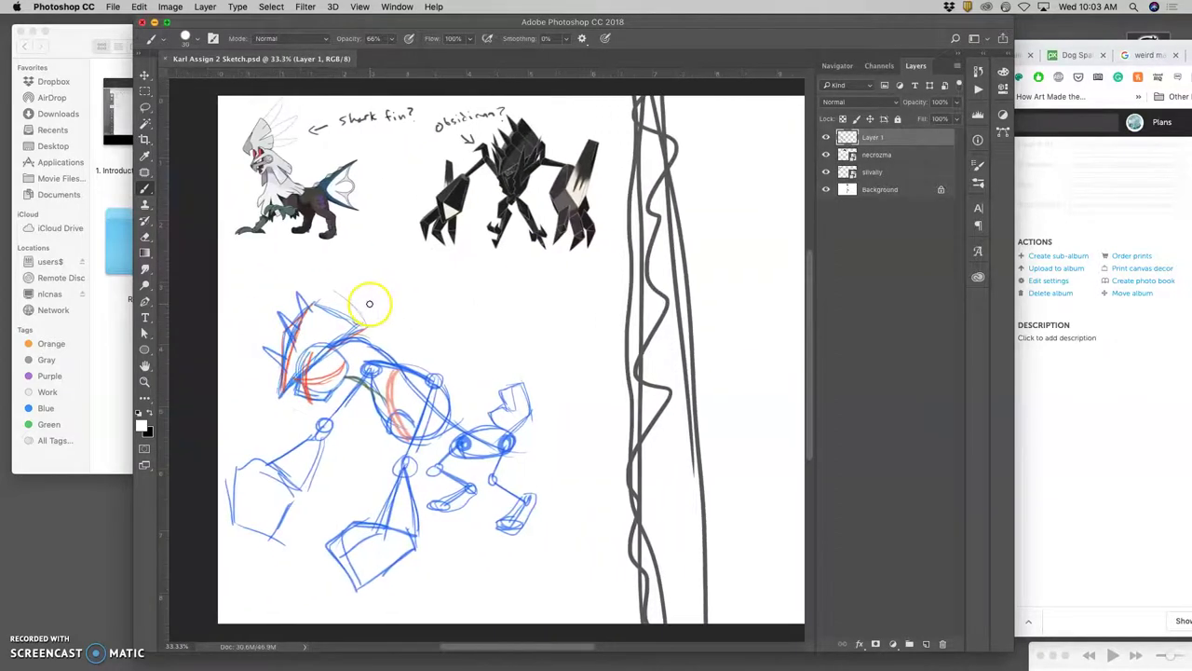
pyautogui.scroll(2, 392, 309)
pyautogui.scroll(-2, 414, 317)
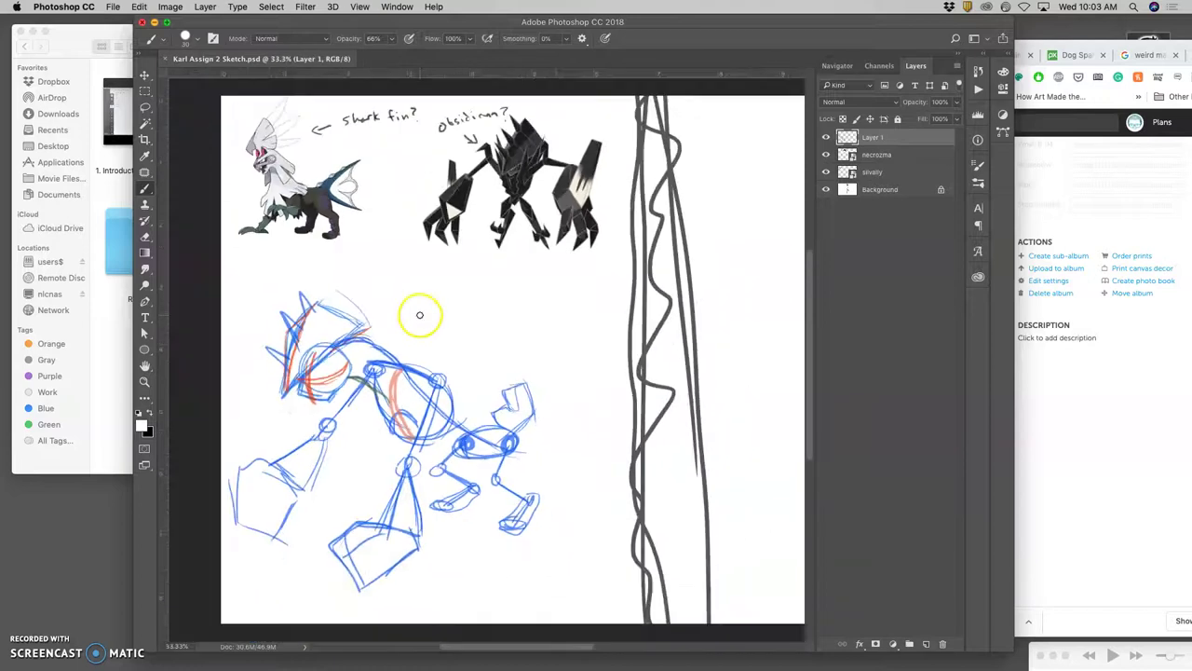
pyautogui.moveTo(537, 35); pyautogui.dragTo(507, 38)
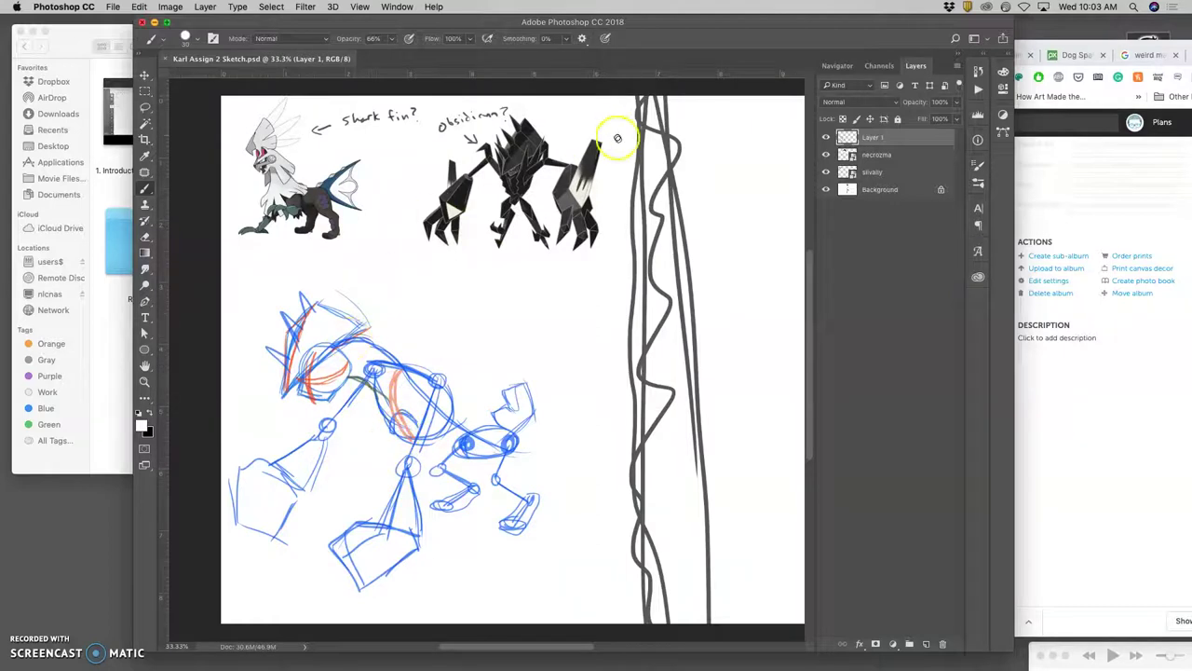
# Step: Set the foreground colour to dark green #325534 in the Color Picker
pyautogui.click(144, 425)
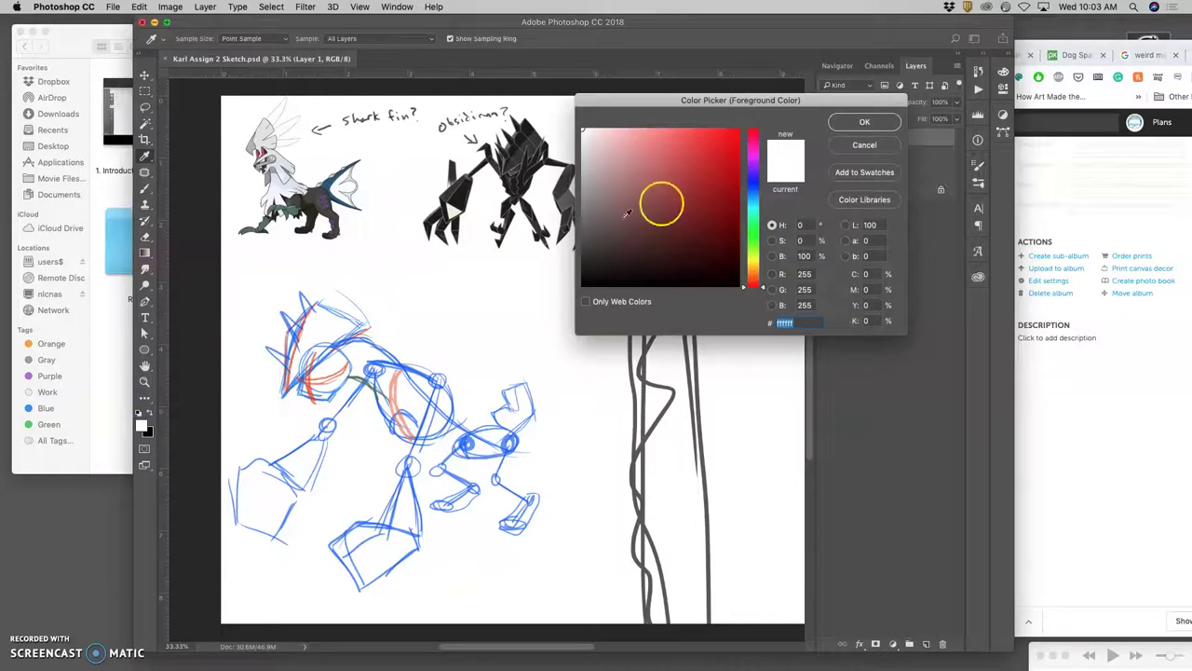
pyautogui.click(753, 231)
pyautogui.moveTo(651, 204); pyautogui.dragTo(644, 230)
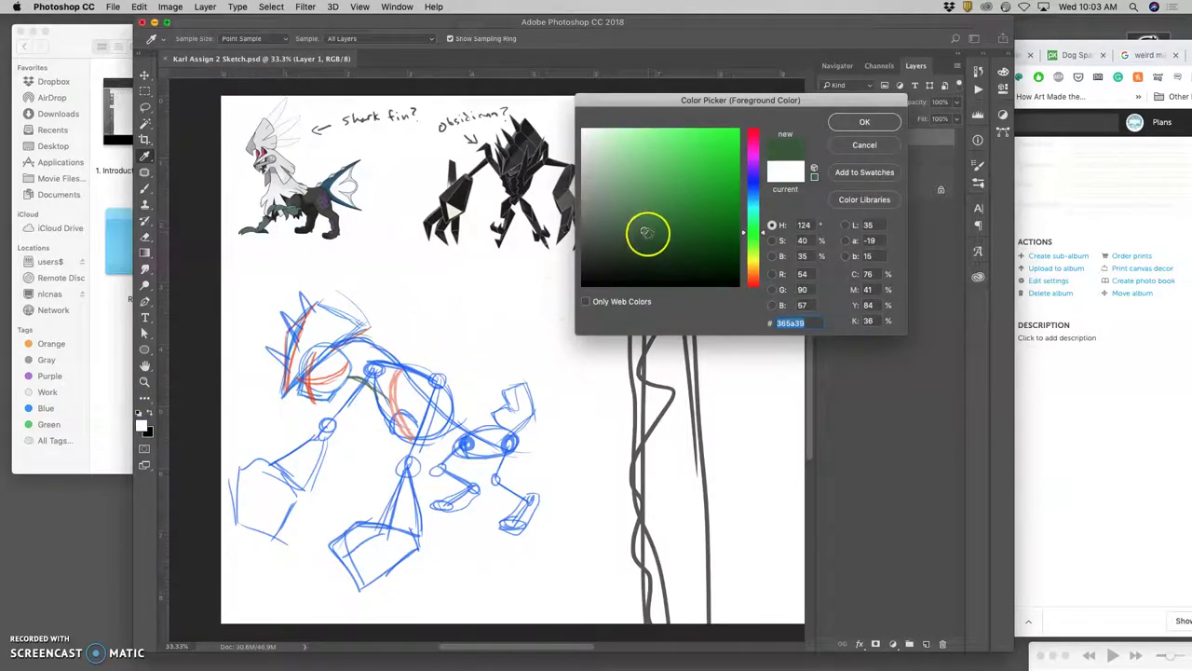
pyautogui.click(640, 234)
pyautogui.click(646, 233)
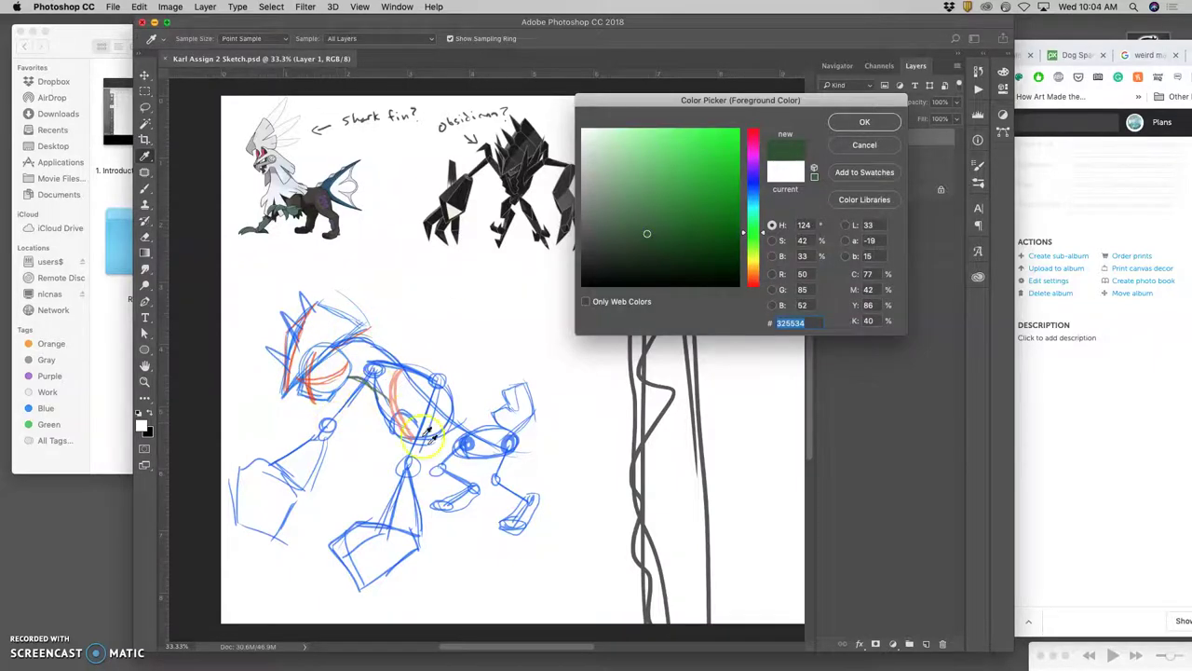
pyautogui.click(863, 122)
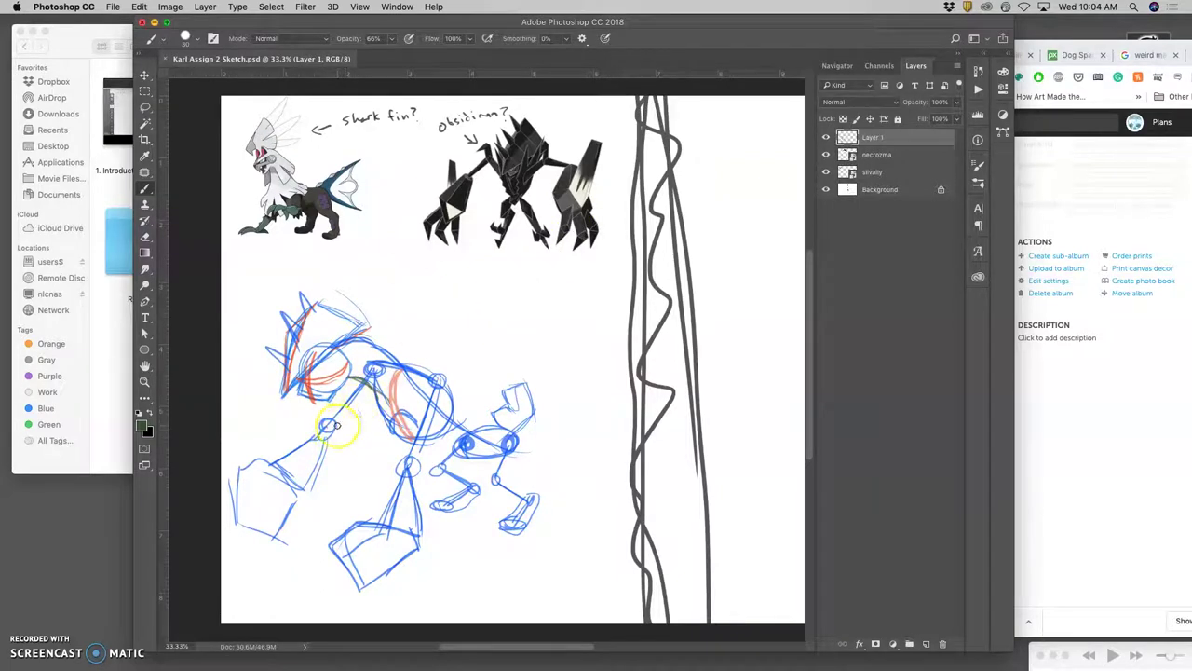
# Step: Draw dark green lines over the creature's back, belly and hip-to-head line
pyautogui.moveTo(335, 426); pyautogui.dragTo(364, 400)
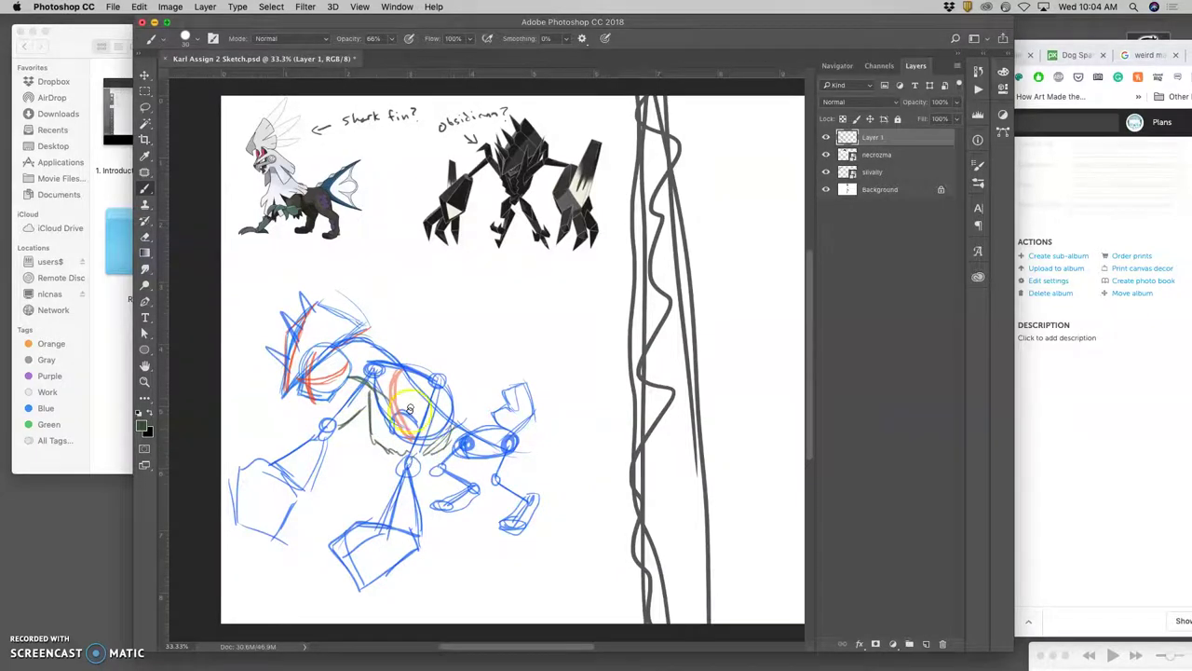
pyautogui.moveTo(438, 391)
pyautogui.mouseDown()
pyautogui.moveTo(405, 457)
pyautogui.moveTo(390, 336)
pyautogui.moveTo(381, 340)
pyautogui.moveTo(430, 357)
pyautogui.moveTo(362, 337)
pyautogui.moveTo(446, 361)
pyautogui.moveTo(425, 351)
pyautogui.moveTo(477, 396)
pyautogui.moveTo(453, 365)
pyautogui.moveTo(478, 404)
pyautogui.mouseUp()
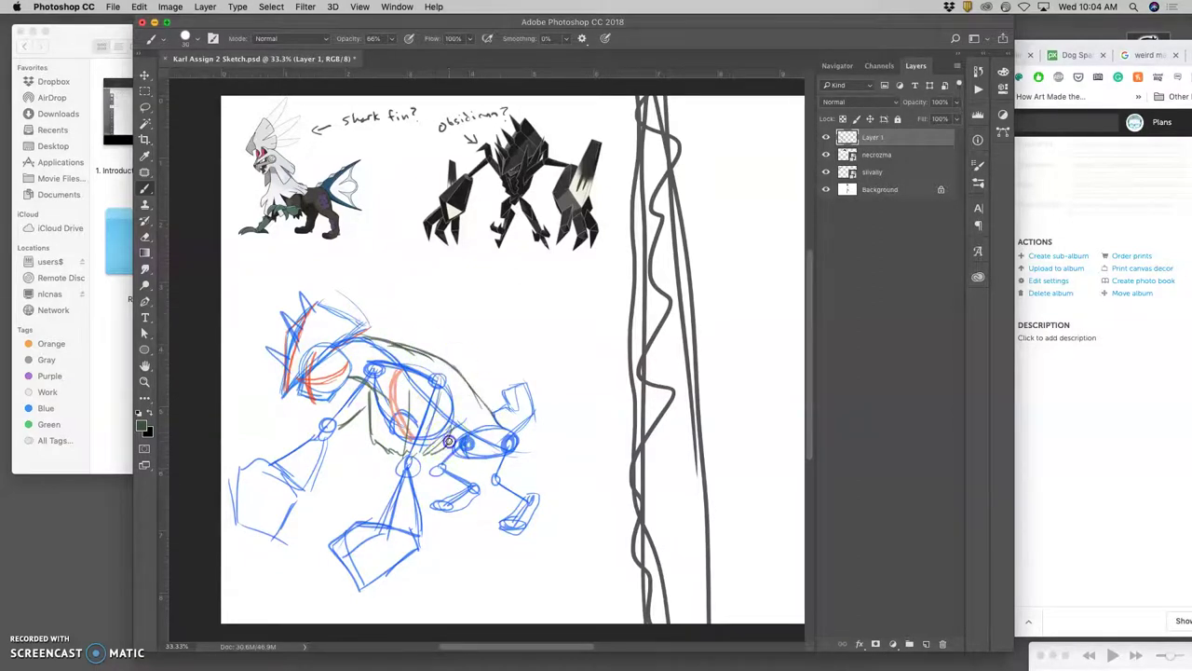
pyautogui.moveTo(465, 424); pyautogui.dragTo(471, 408)
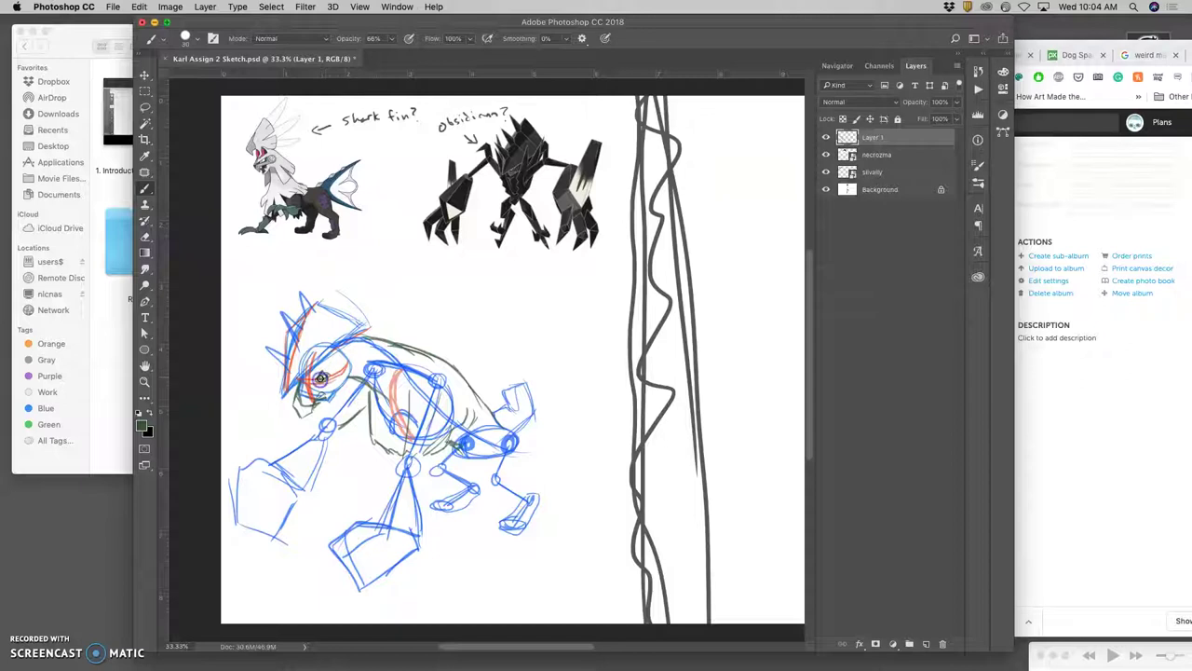
# Step: Mark in the creature's eye and add small detail strokes along the jaw and head
pyautogui.moveTo(326, 375)
pyautogui.mouseDown()
pyautogui.moveTo(360, 349)
pyautogui.moveTo(320, 370)
pyautogui.mouseUp()
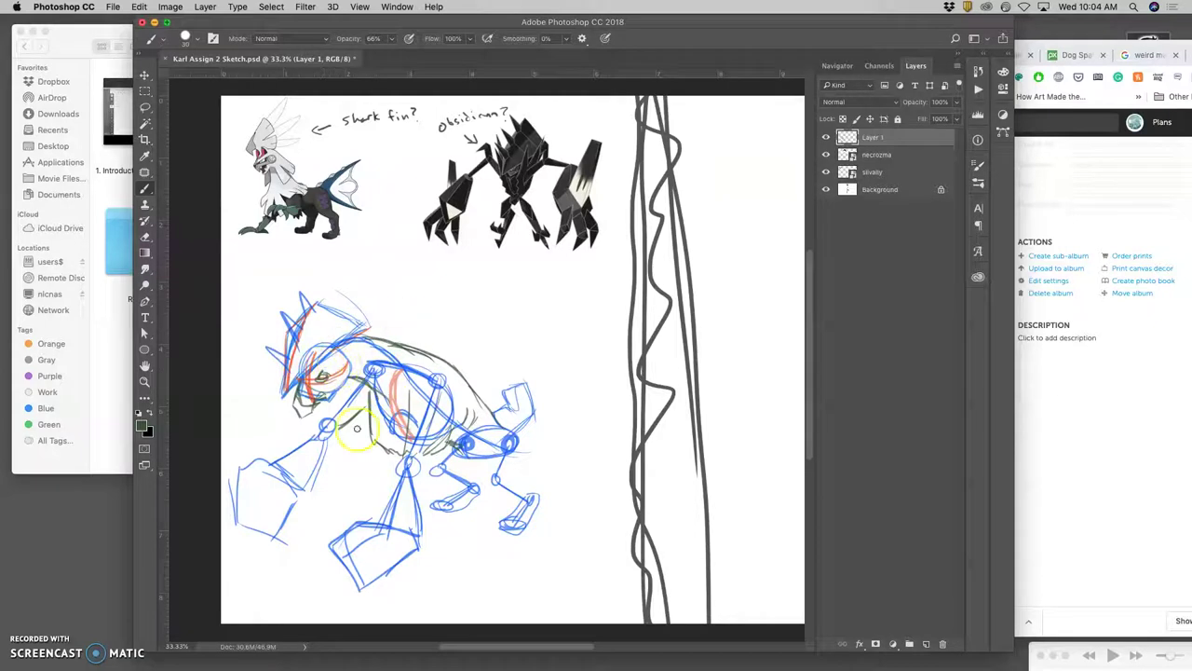
pyautogui.moveTo(322, 410); pyautogui.dragTo(316, 402)
pyautogui.click(397, 298)
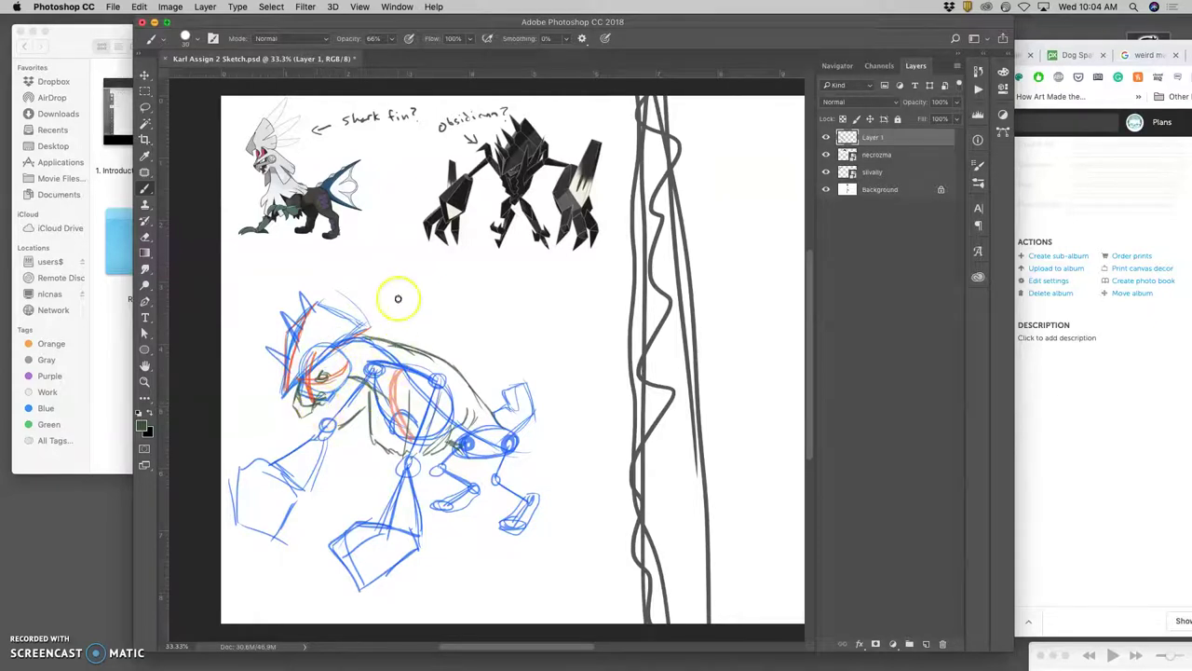
pyautogui.click(310, 372)
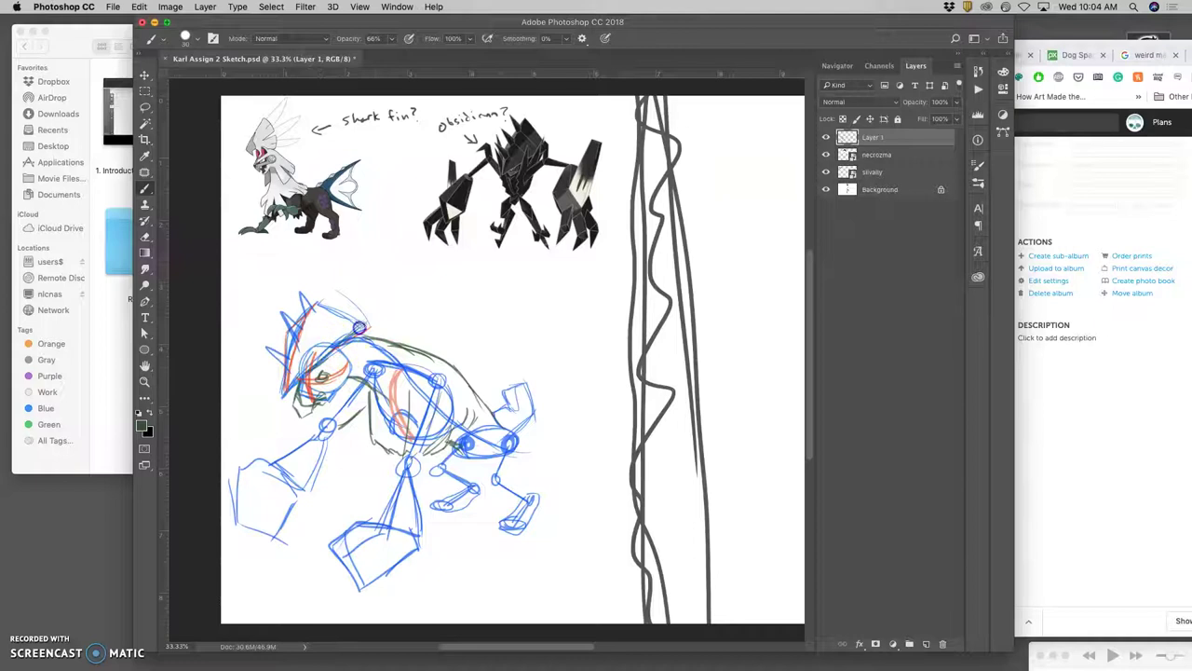
# Step: Sketch firmer strokes on the head top, back, foreleg box and leg joint
pyautogui.moveTo(358, 330)
pyautogui.mouseDown()
pyautogui.moveTo(341, 294)
pyautogui.moveTo(326, 328)
pyautogui.moveTo(331, 297)
pyautogui.moveTo(294, 334)
pyautogui.moveTo(302, 315)
pyautogui.moveTo(342, 335)
pyautogui.moveTo(289, 361)
pyautogui.moveTo(292, 328)
pyautogui.moveTo(316, 307)
pyautogui.moveTo(285, 358)
pyautogui.moveTo(318, 315)
pyautogui.moveTo(301, 367)
pyautogui.moveTo(326, 330)
pyautogui.mouseUp()
pyautogui.click(470, 177)
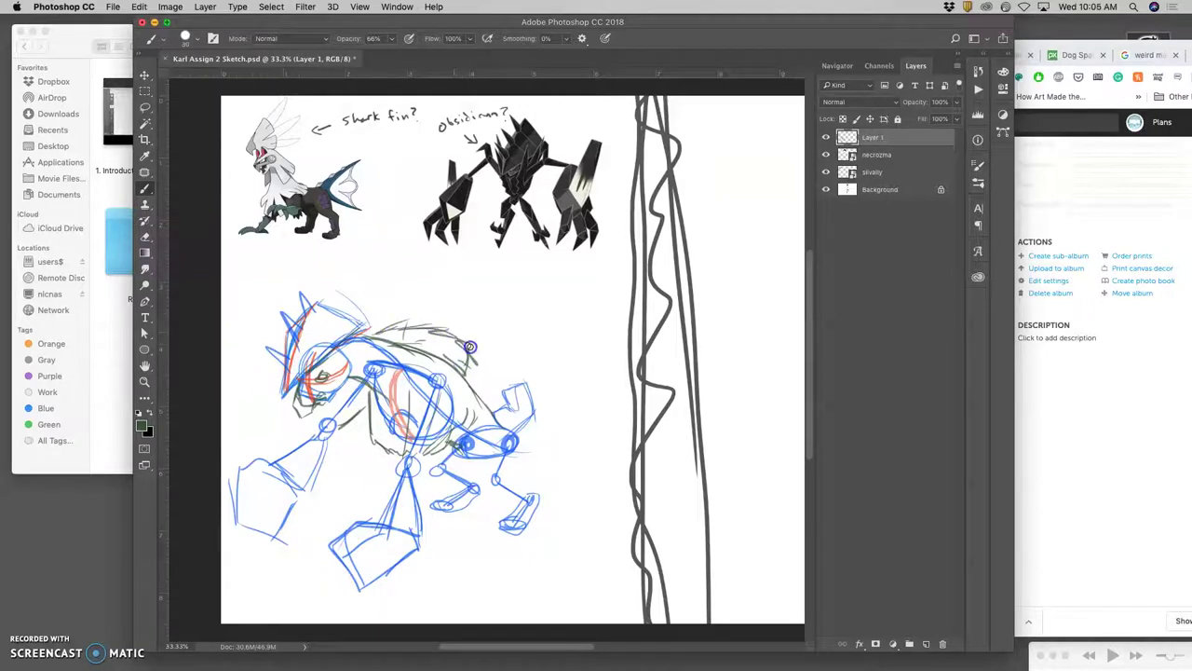
pyautogui.moveTo(471, 346); pyautogui.dragTo(461, 373)
pyautogui.moveTo(527, 398)
pyautogui.mouseDown()
pyautogui.moveTo(498, 373)
pyautogui.moveTo(480, 398)
pyautogui.mouseUp()
pyautogui.moveTo(511, 440); pyautogui.dragTo(513, 461)
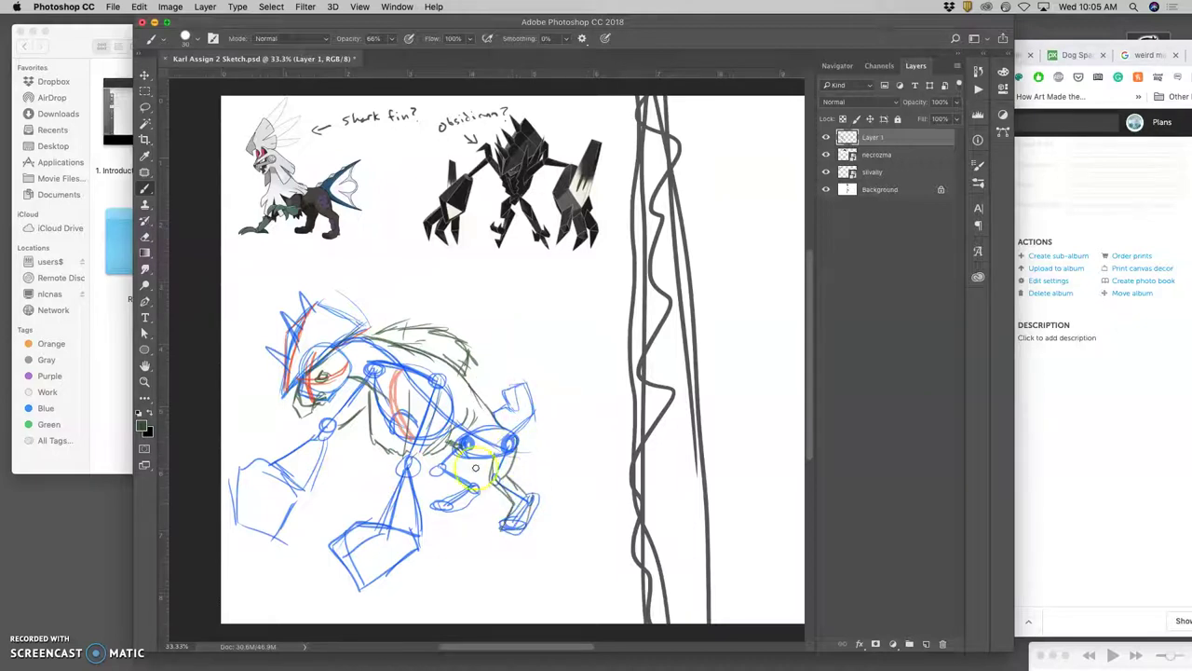
# Step: Redraw the lower leg ending at the joint, undoing the first bad attempt
pyautogui.moveTo(475, 468); pyautogui.dragTo(473, 455)
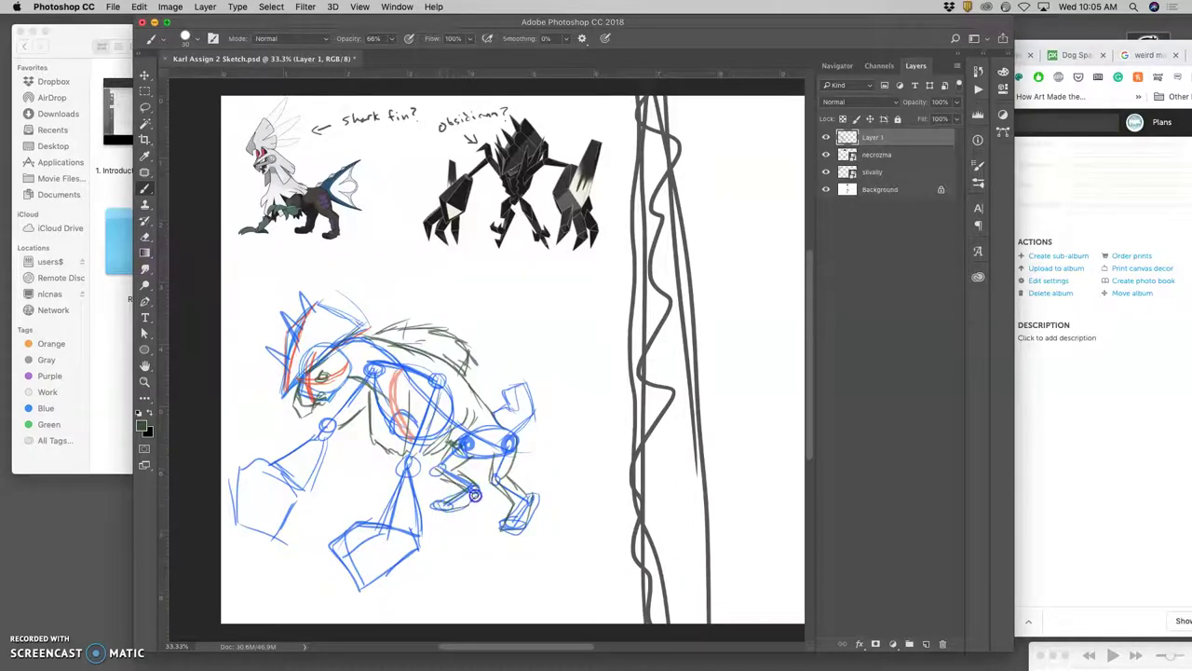
pyautogui.hotkey('ctrl', 'z')
pyautogui.moveTo(471, 493)
pyautogui.mouseDown()
pyautogui.moveTo(481, 455)
pyautogui.moveTo(463, 440)
pyautogui.moveTo(496, 454)
pyautogui.moveTo(469, 433)
pyautogui.moveTo(490, 439)
pyautogui.moveTo(514, 473)
pyautogui.moveTo(526, 435)
pyautogui.moveTo(485, 492)
pyautogui.moveTo(530, 424)
pyautogui.mouseUp()
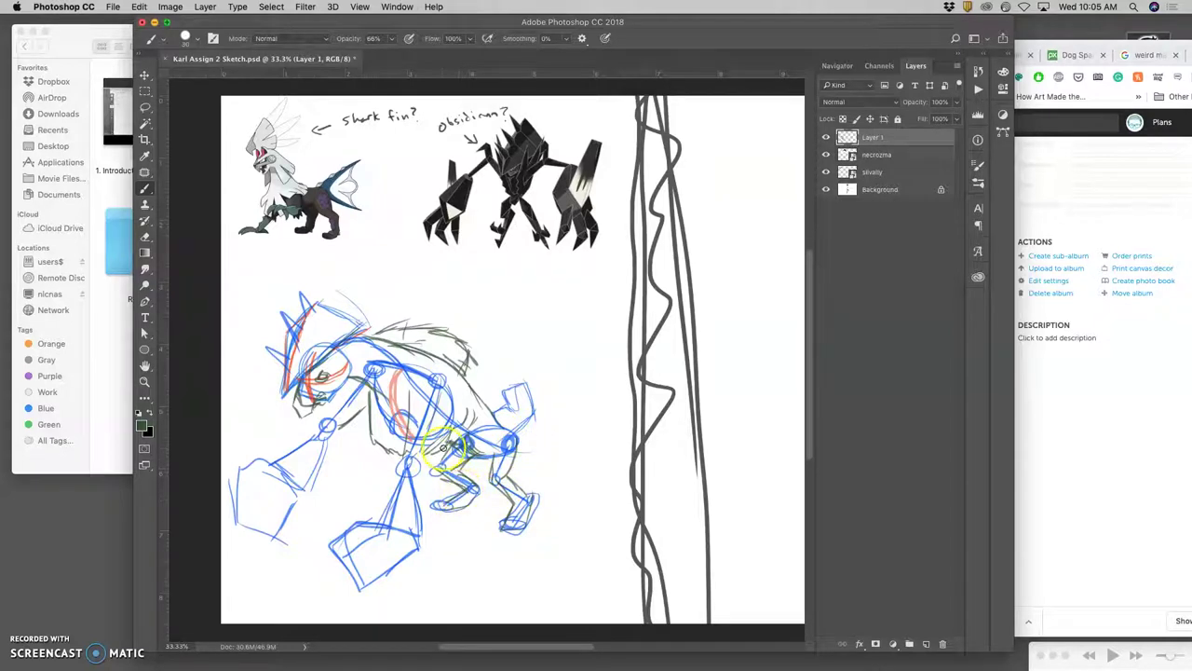
# Step: Redraw the front leg and upper arm up to the shoulder, and edge the foot
pyautogui.moveTo(419, 506)
pyautogui.mouseDown()
pyautogui.moveTo(403, 479)
pyautogui.moveTo(380, 512)
pyautogui.moveTo(413, 457)
pyautogui.mouseUp()
pyautogui.moveTo(323, 463)
pyautogui.mouseDown()
pyautogui.moveTo(347, 406)
pyautogui.moveTo(315, 441)
pyautogui.mouseUp()
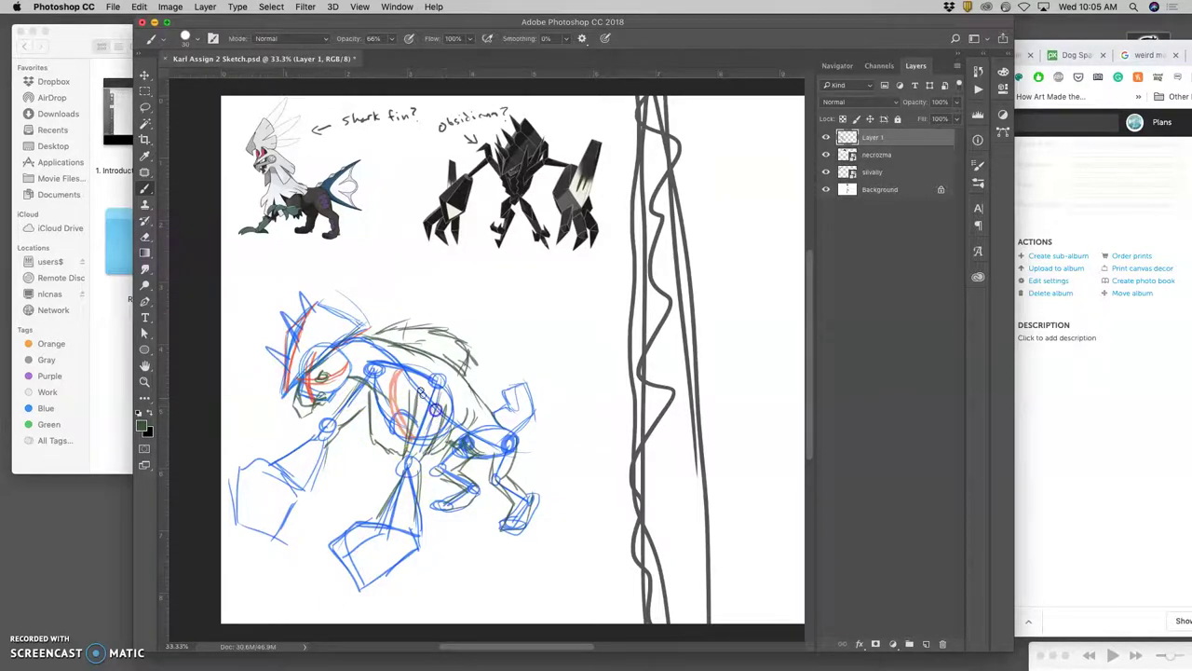
pyautogui.click(377, 469)
pyautogui.click(334, 451)
pyautogui.click(335, 441)
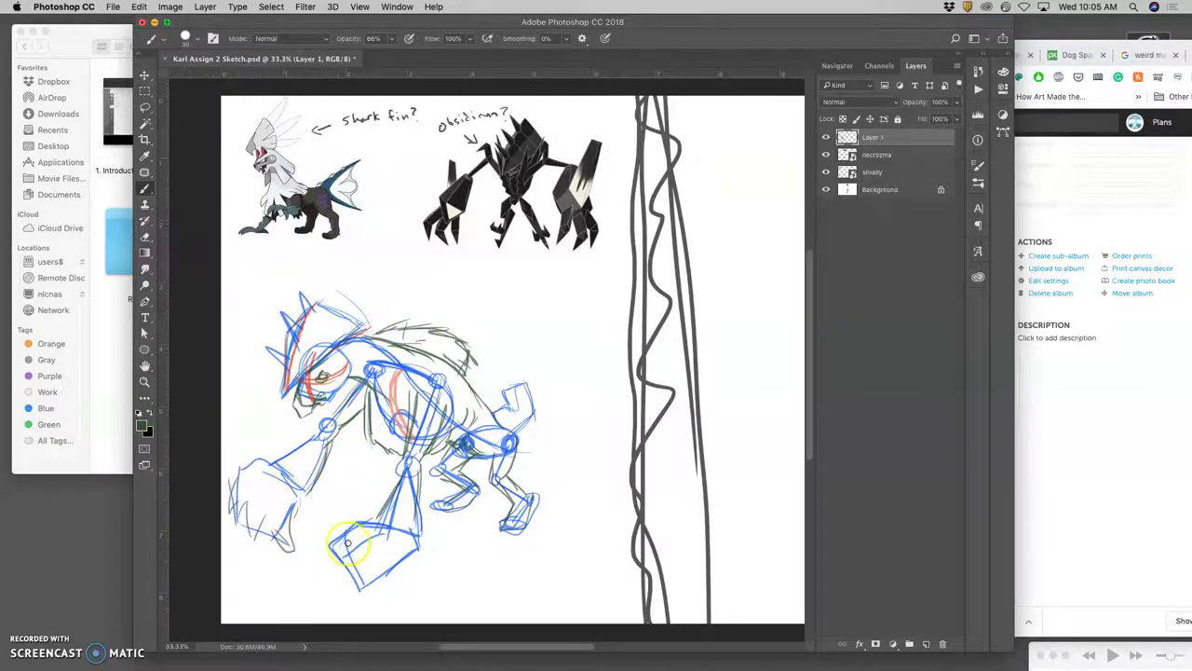
pyautogui.moveTo(347, 542); pyautogui.dragTo(331, 568)
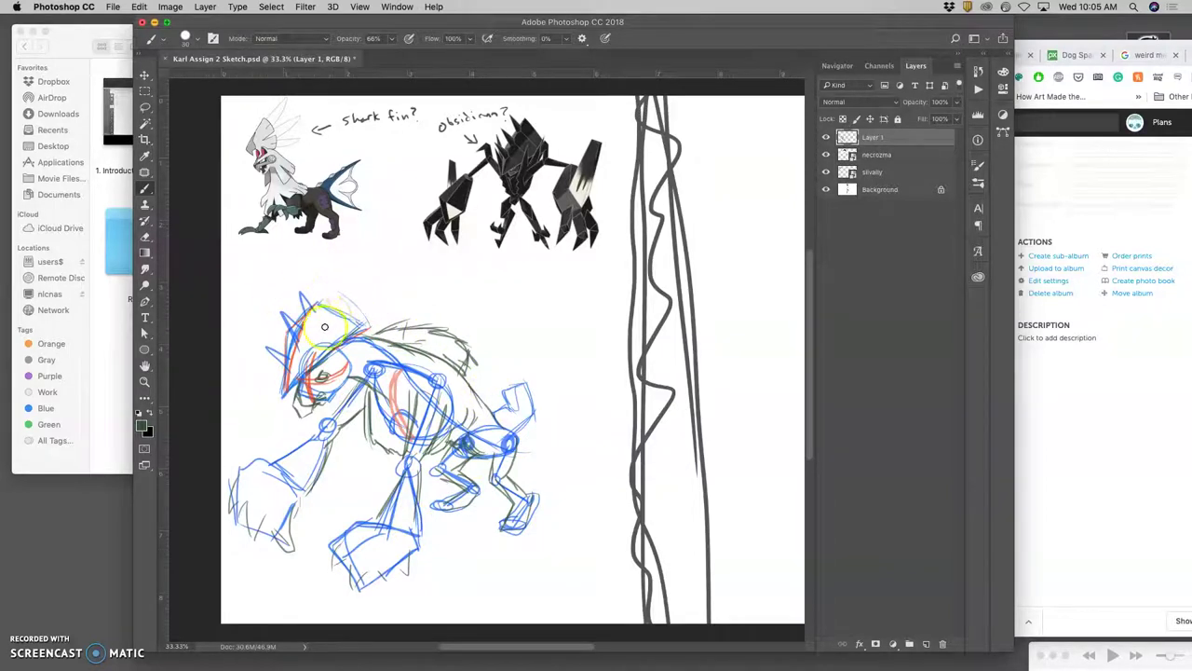
# Step: Hand-write 'beetle' above the head with a pointer line to it
pyautogui.moveTo(329, 315); pyautogui.dragTo(344, 286)
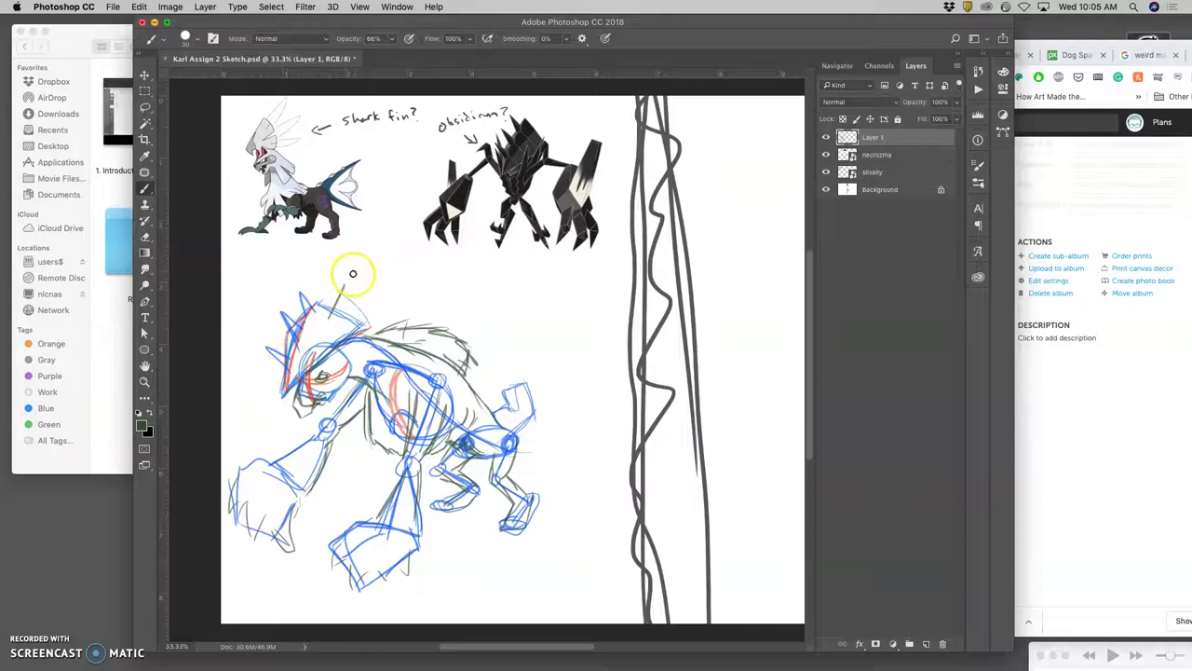
pyautogui.click(351, 275)
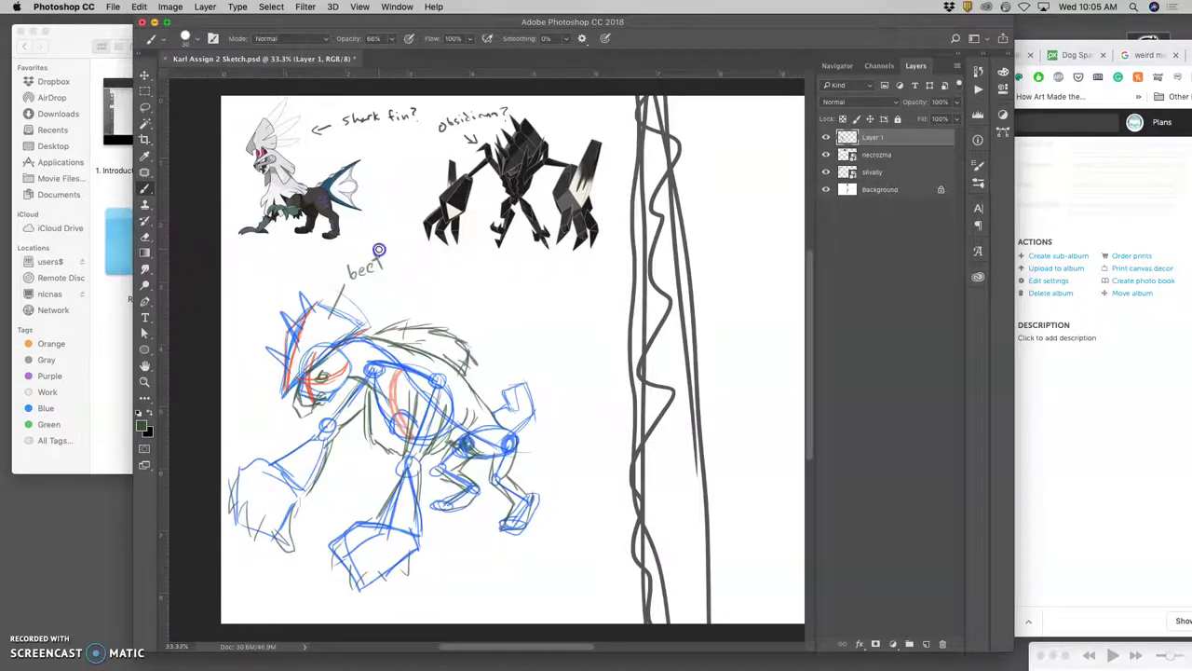
pyautogui.moveTo(396, 257); pyautogui.dragTo(403, 267)
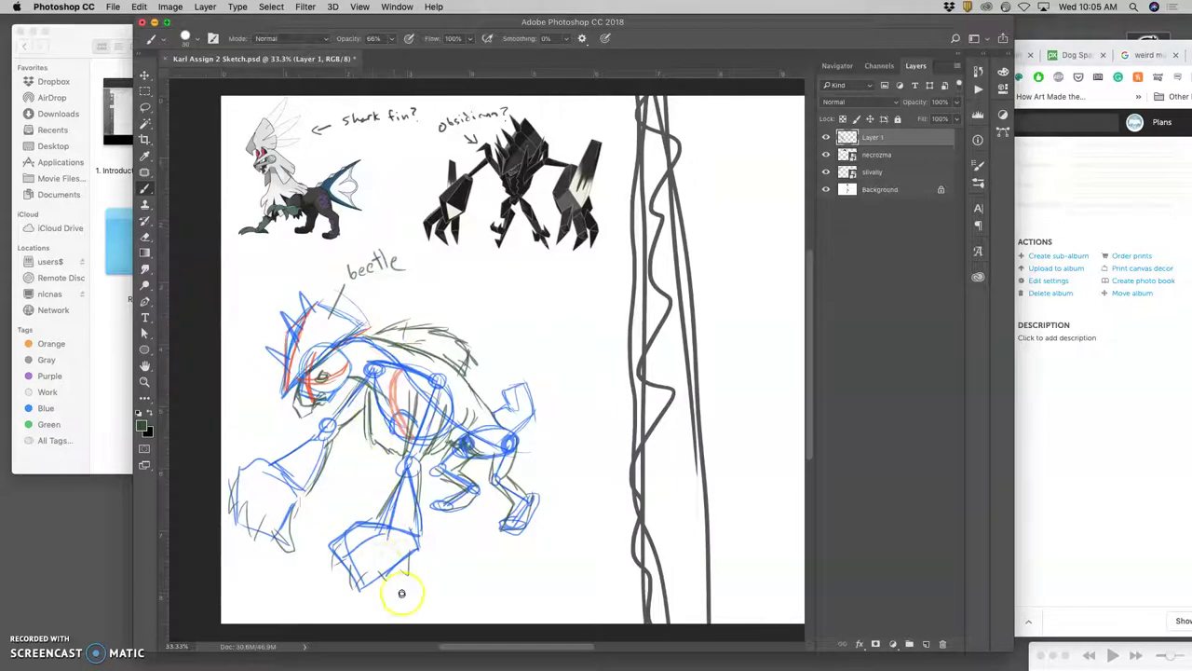
# Step: Hatch the lower front leg and label it 'mole' with a pointer line
pyautogui.moveTo(380, 539); pyautogui.dragTo(453, 588)
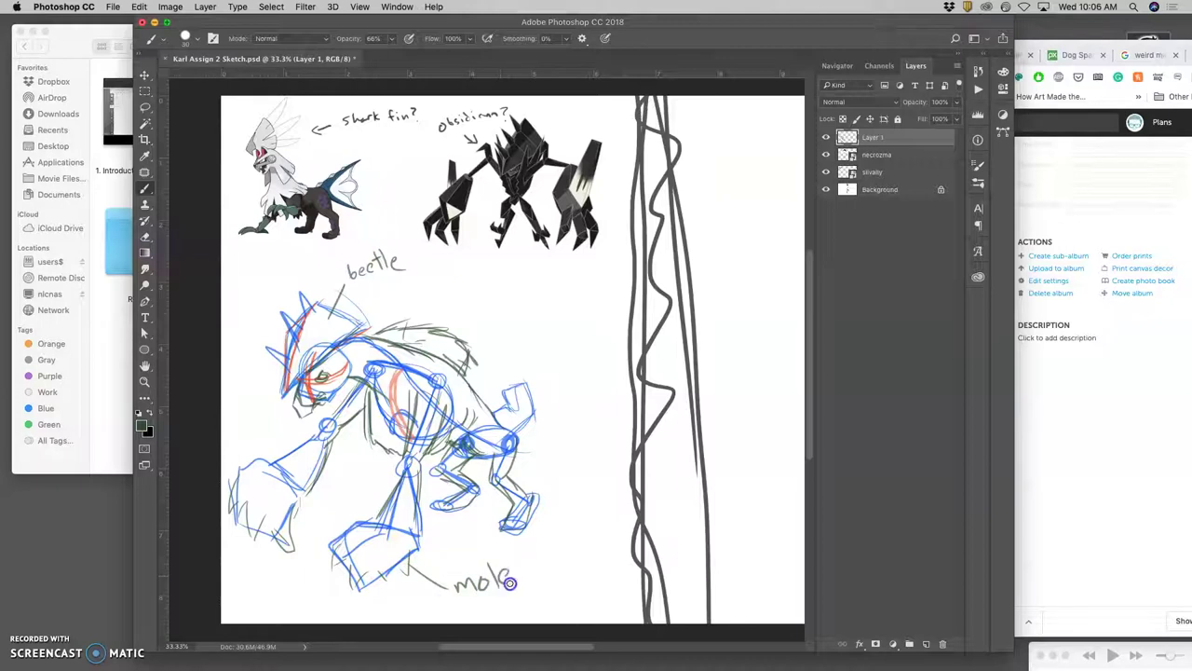
pyautogui.moveTo(503, 580); pyautogui.dragTo(474, 572)
pyautogui.click(491, 606)
# Step: Strengthen the back and shoulder, and label the back 'bear/raptor' with a pointer line
pyautogui.moveTo(470, 321)
pyautogui.mouseDown()
pyautogui.moveTo(408, 373)
pyautogui.moveTo(418, 394)
pyautogui.moveTo(404, 344)
pyautogui.moveTo(417, 331)
pyautogui.moveTo(410, 353)
pyautogui.moveTo(465, 293)
pyautogui.moveTo(474, 304)
pyautogui.moveTo(471, 283)
pyautogui.moveTo(482, 298)
pyautogui.moveTo(518, 284)
pyautogui.mouseUp()
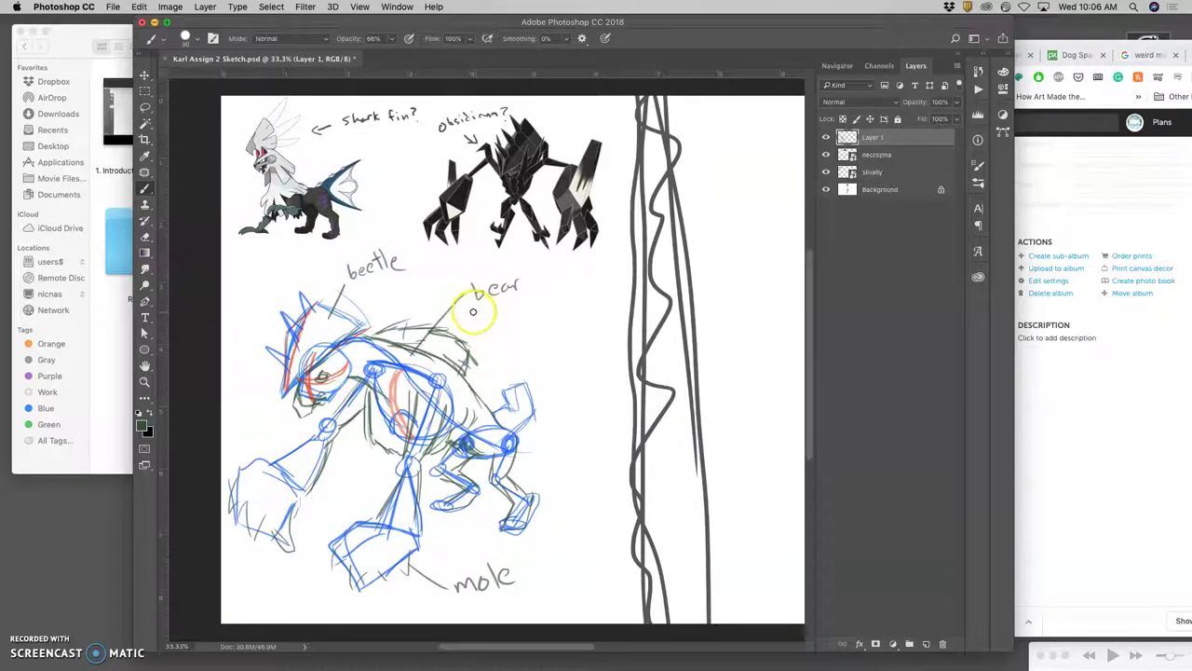
pyautogui.moveTo(529, 272); pyautogui.dragTo(519, 296)
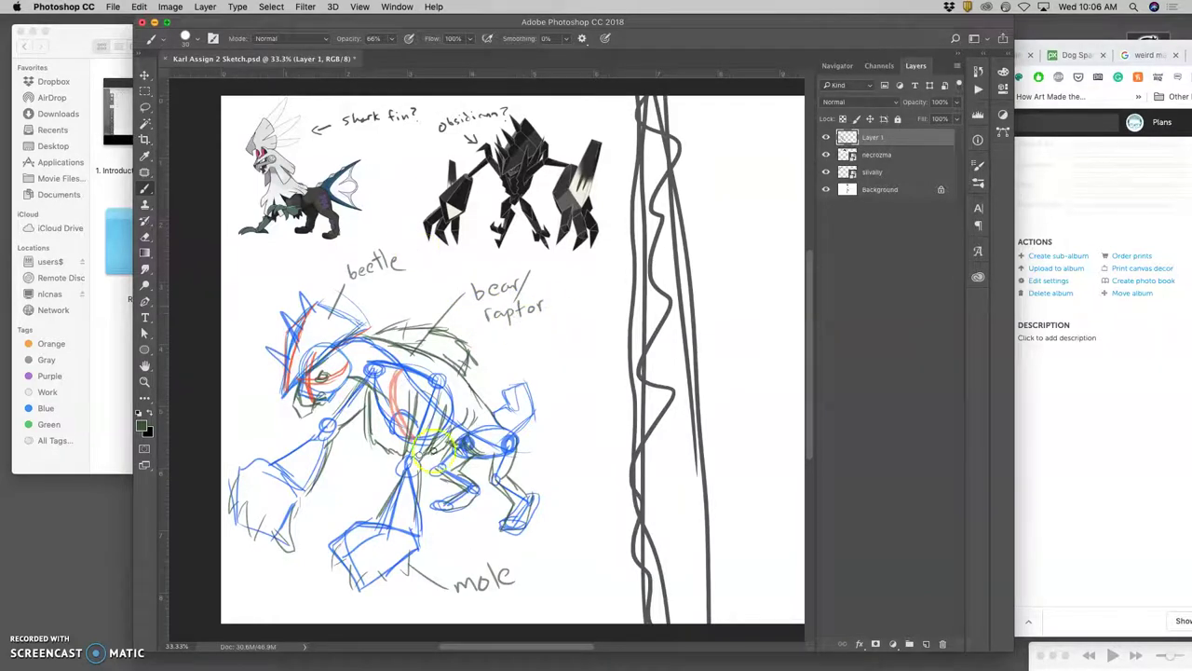
pyautogui.moveTo(372, 344)
pyautogui.mouseDown()
pyautogui.moveTo(414, 340)
pyautogui.moveTo(451, 312)
pyautogui.moveTo(451, 296)
pyautogui.moveTo(380, 336)
pyautogui.moveTo(442, 321)
pyautogui.mouseUp()
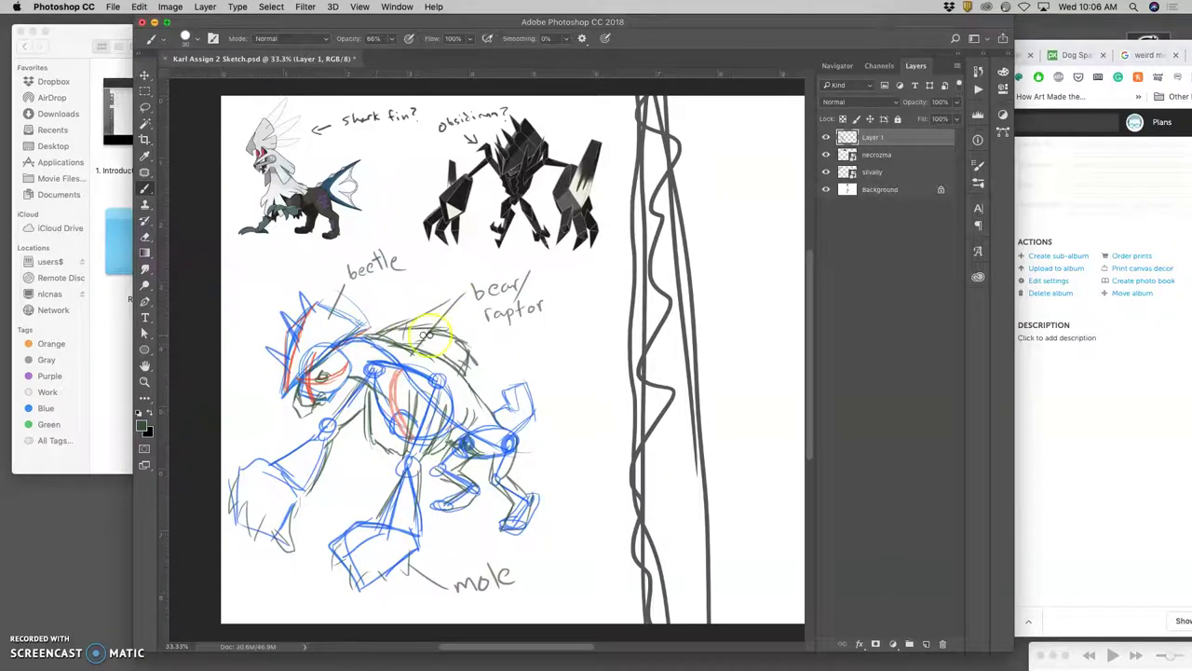
# Step: Extend the back and paw strokes, finish 'lion dog', and sketch spikes on the head crest
pyautogui.click(518, 373)
pyautogui.moveTo(517, 374)
pyautogui.mouseDown()
pyautogui.moveTo(527, 439)
pyautogui.moveTo(581, 404)
pyautogui.mouseUp()
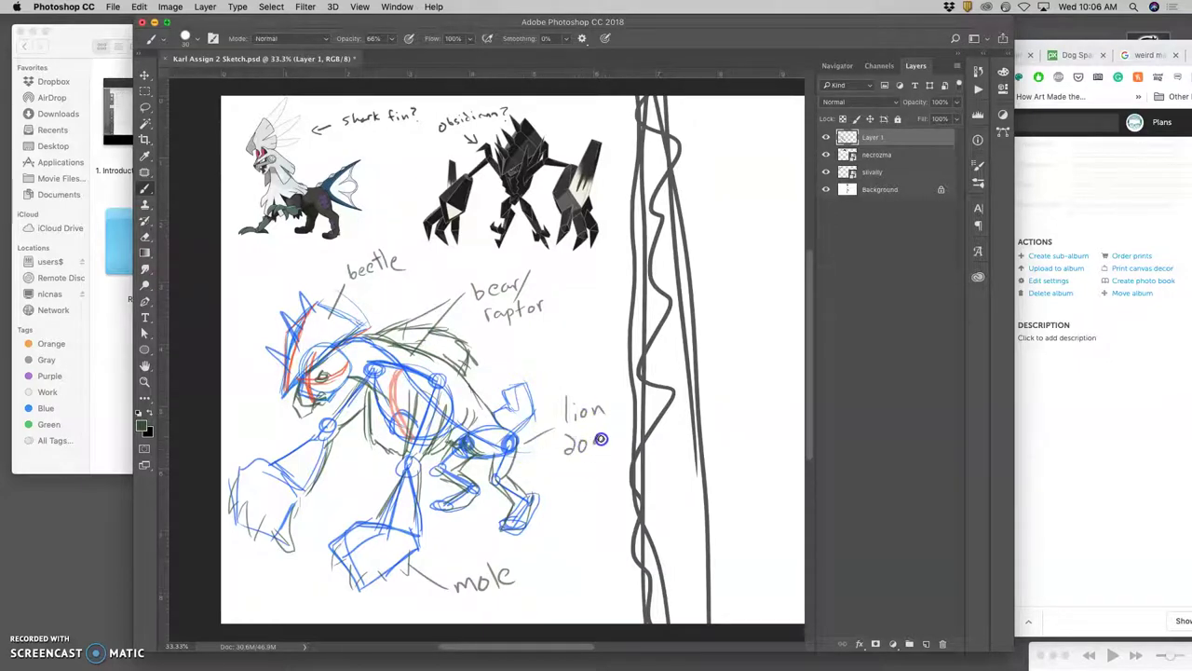
pyautogui.moveTo(601, 438); pyautogui.dragTo(589, 457)
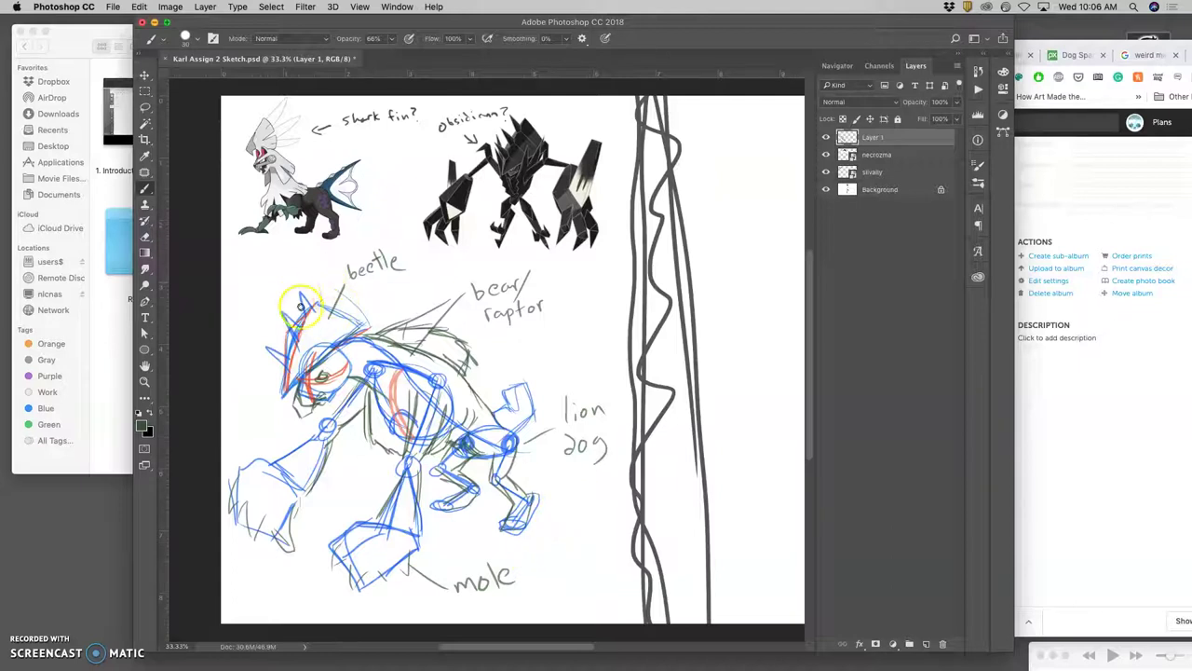
pyautogui.moveTo(299, 308)
pyautogui.mouseDown()
pyautogui.moveTo(287, 266)
pyautogui.moveTo(269, 288)
pyautogui.mouseUp()
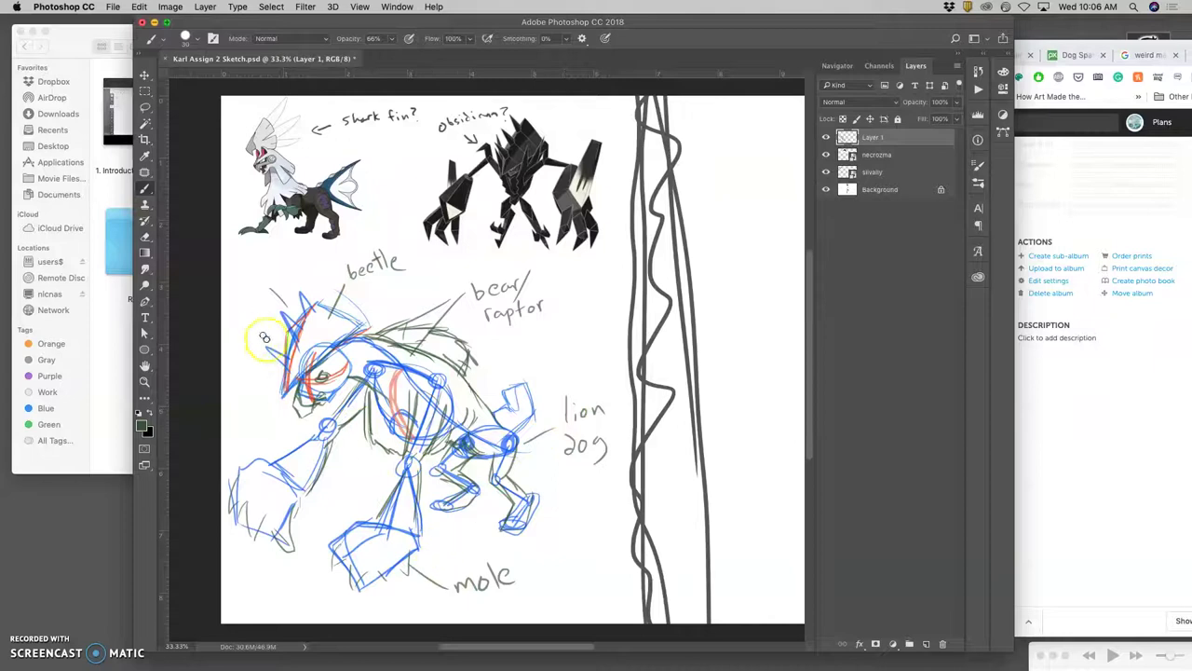
pyautogui.moveTo(265, 337)
pyautogui.mouseDown()
pyautogui.moveTo(314, 327)
pyautogui.moveTo(303, 332)
pyautogui.moveTo(271, 291)
pyautogui.mouseUp()
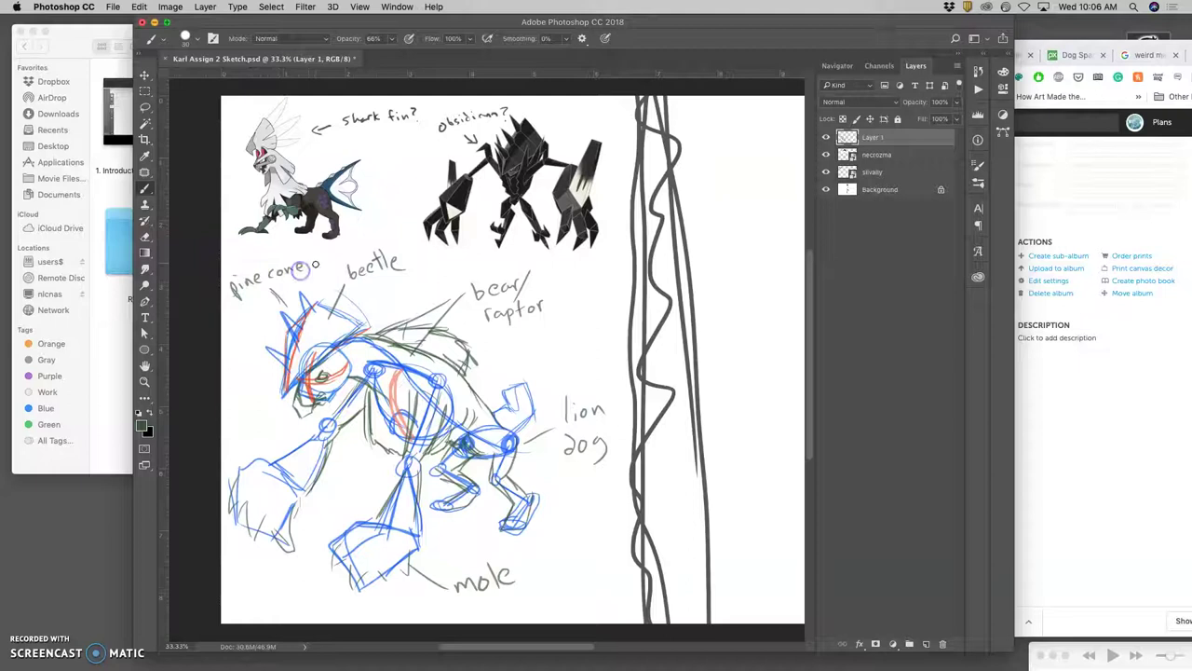
# Step: Complete the 'pine cones' note and start the 'obsidian' note beside the front leg
pyautogui.moveTo(310, 262); pyautogui.dragTo(303, 274)
pyautogui.click(363, 441)
pyautogui.click(230, 437)
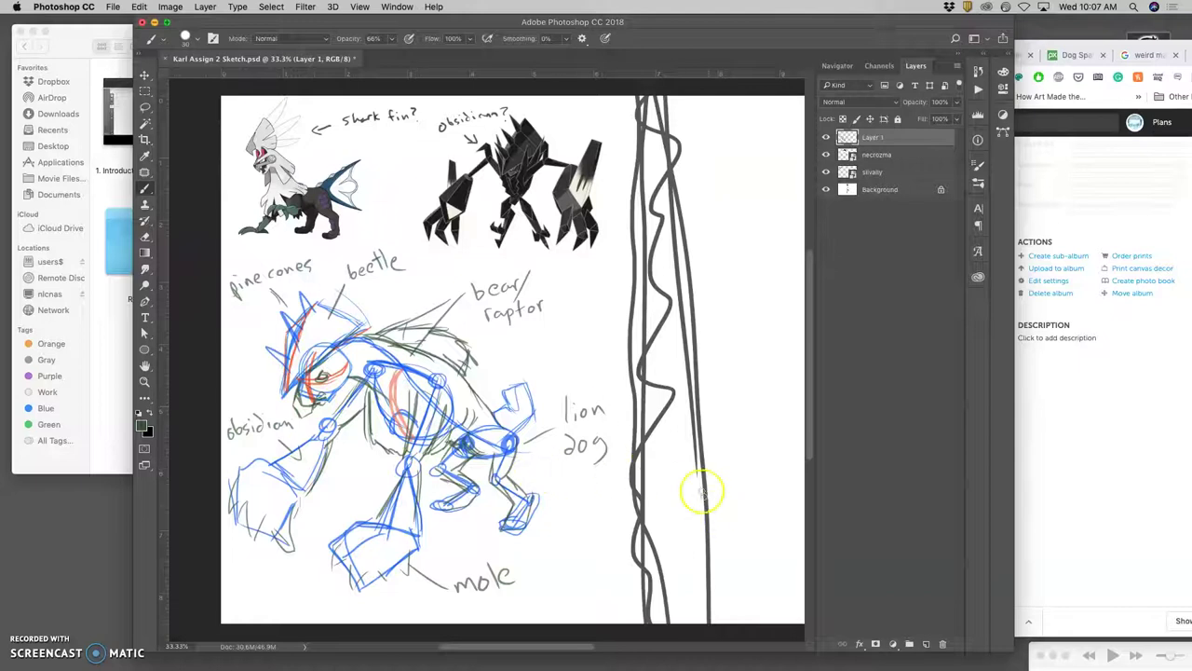
# Step: Draw a pointer line and hand-letter the 'rock and pine cone' note
pyautogui.moveTo(549, 366); pyautogui.dragTo(537, 386)
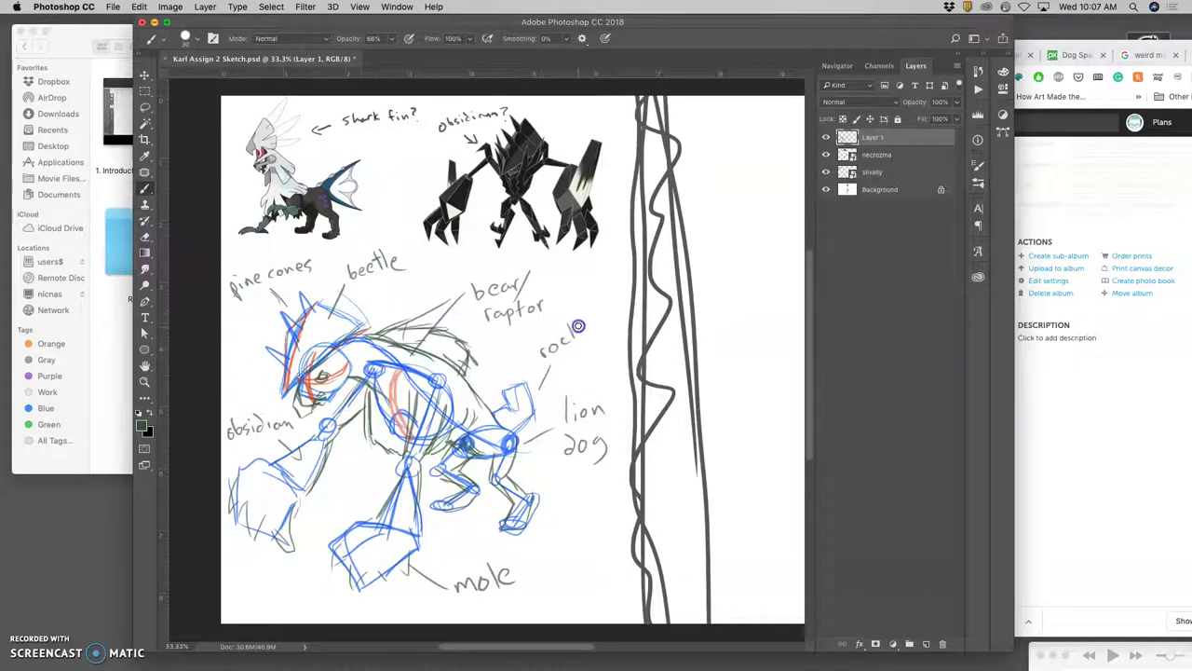
pyautogui.moveTo(608, 313); pyautogui.dragTo(611, 304)
pyautogui.moveTo(589, 348); pyautogui.dragTo(586, 369)
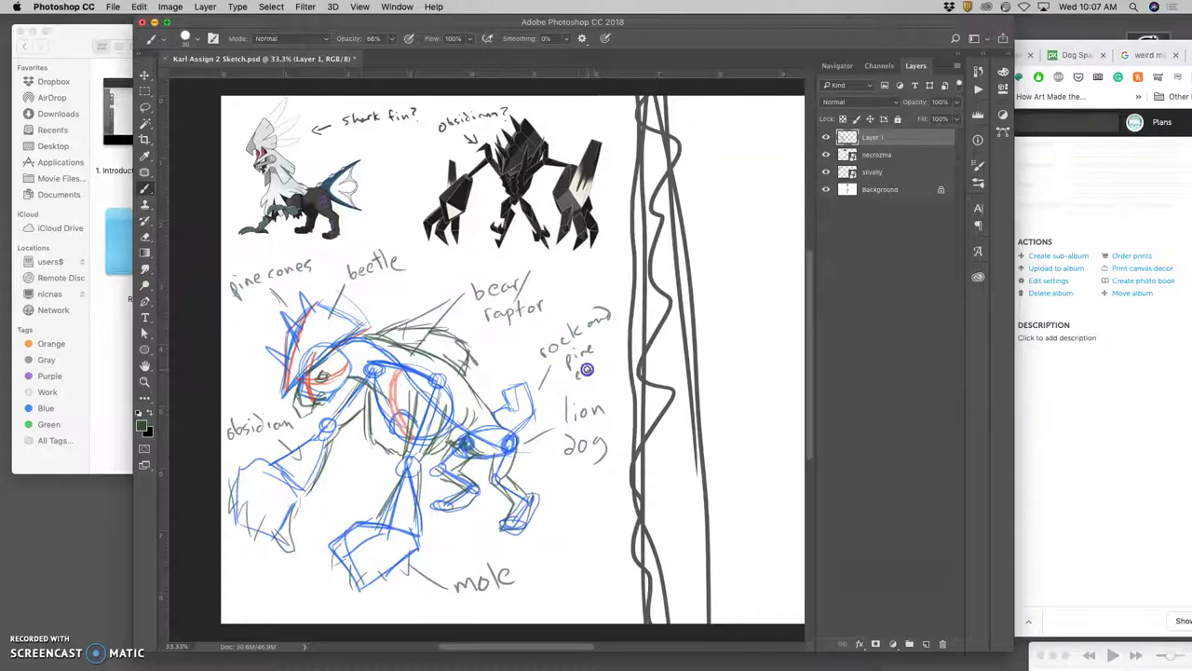
pyautogui.moveTo(592, 419); pyautogui.dragTo(603, 418)
# Step: Darken the shoulder and front-leg lines, then erase blue construction lines around the front paw
pyautogui.moveTo(346, 372)
pyautogui.mouseDown()
pyautogui.moveTo(348, 451)
pyautogui.moveTo(376, 431)
pyautogui.moveTo(349, 450)
pyautogui.mouseUp()
pyautogui.moveTo(293, 488)
pyautogui.mouseDown()
pyautogui.moveTo(325, 500)
pyautogui.moveTo(277, 528)
pyautogui.mouseUp()
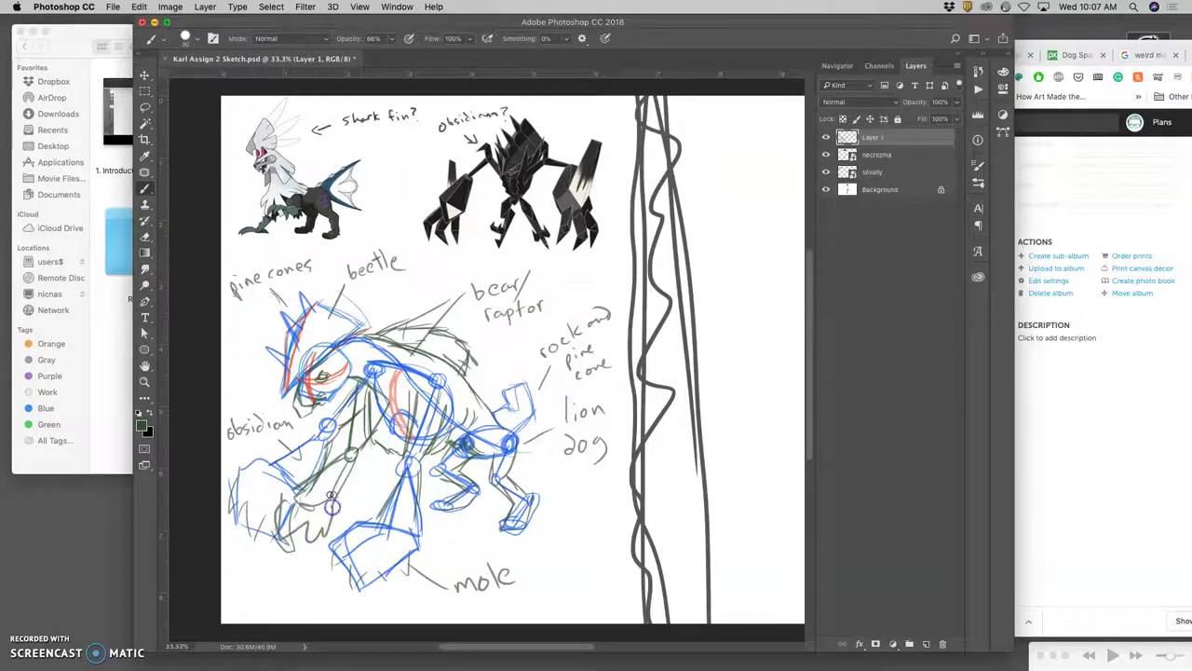
pyautogui.click(145, 236)
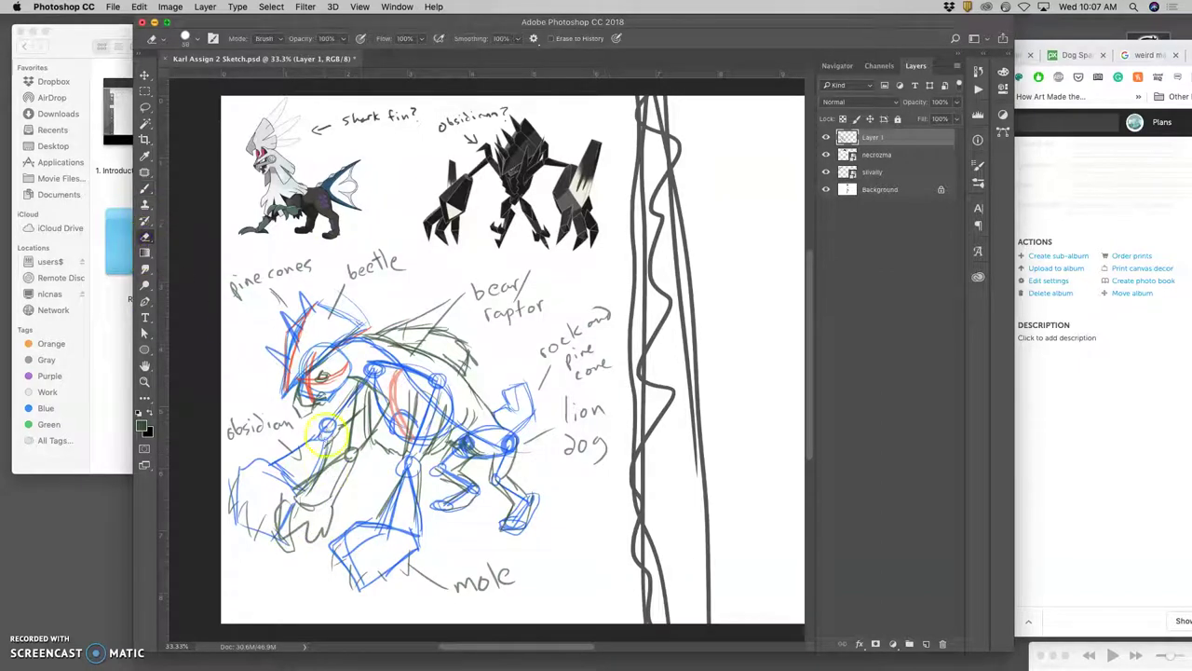
pyautogui.moveTo(330, 443); pyautogui.dragTo(340, 406)
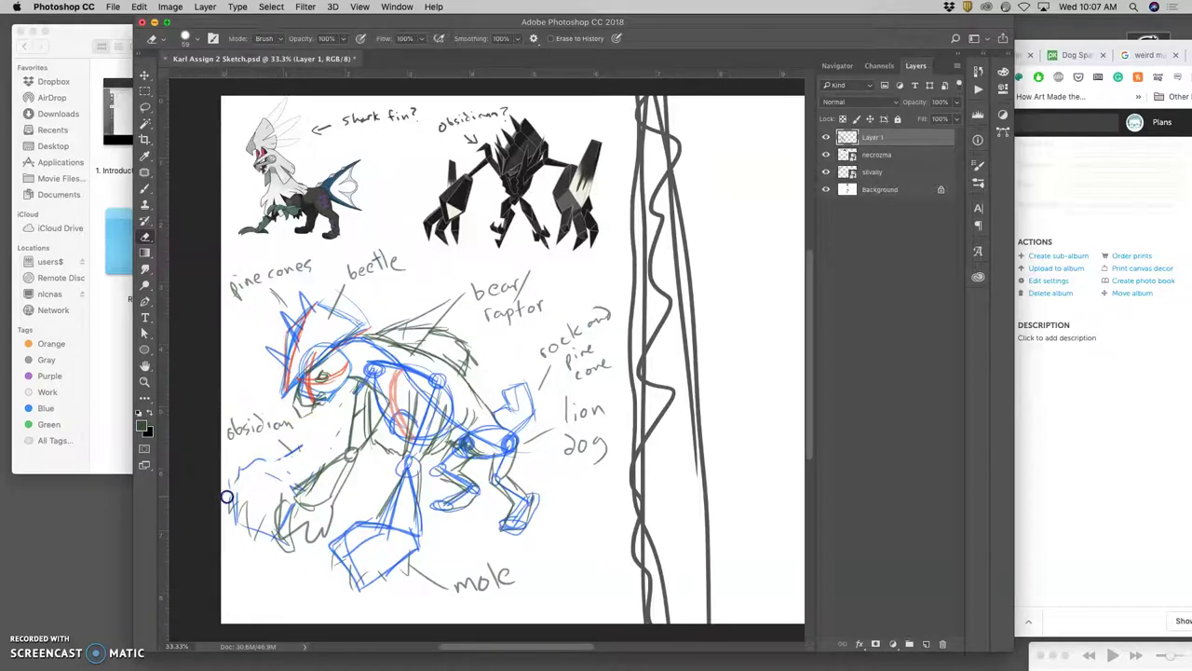
pyautogui.scroll(1, 242, 494)
pyautogui.moveTo(260, 487)
pyautogui.mouseDown()
pyautogui.moveTo(230, 514)
pyautogui.moveTo(239, 496)
pyautogui.moveTo(255, 547)
pyautogui.moveTo(270, 533)
pyautogui.moveTo(294, 546)
pyautogui.moveTo(288, 555)
pyautogui.moveTo(296, 544)
pyautogui.moveTo(288, 557)
pyautogui.moveTo(224, 514)
pyautogui.moveTo(238, 525)
pyautogui.moveTo(229, 499)
pyautogui.moveTo(264, 468)
pyautogui.moveTo(248, 464)
pyautogui.moveTo(243, 477)
pyautogui.moveTo(277, 458)
pyautogui.mouseUp()
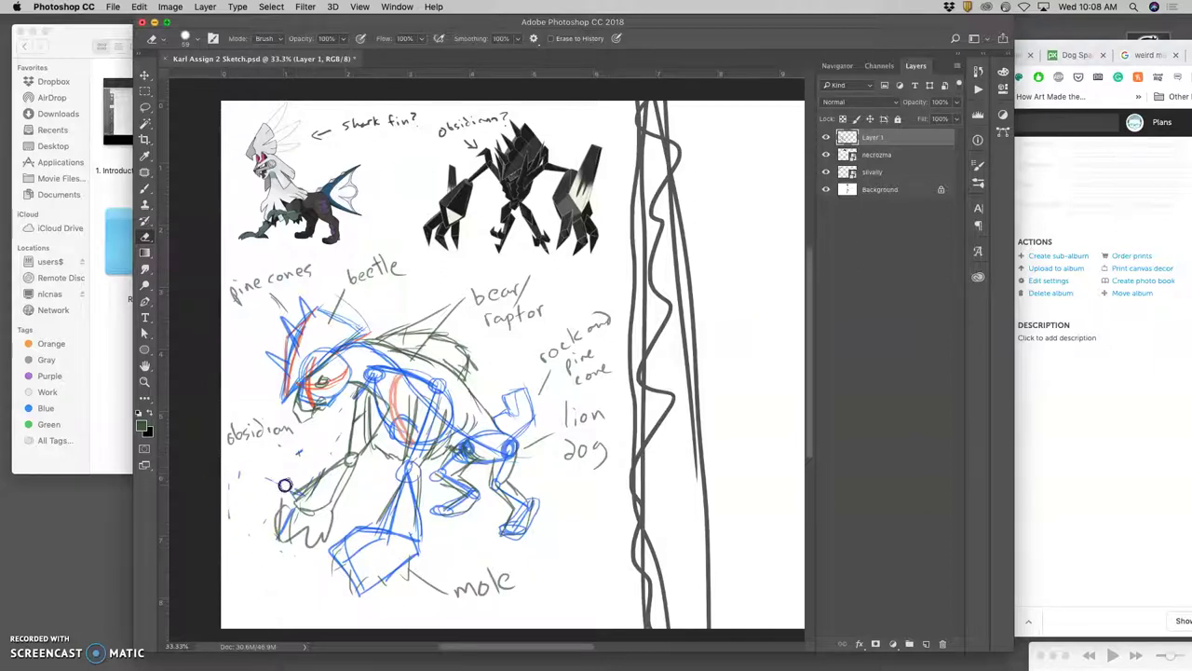
pyautogui.moveTo(236, 486); pyautogui.dragTo(240, 508)
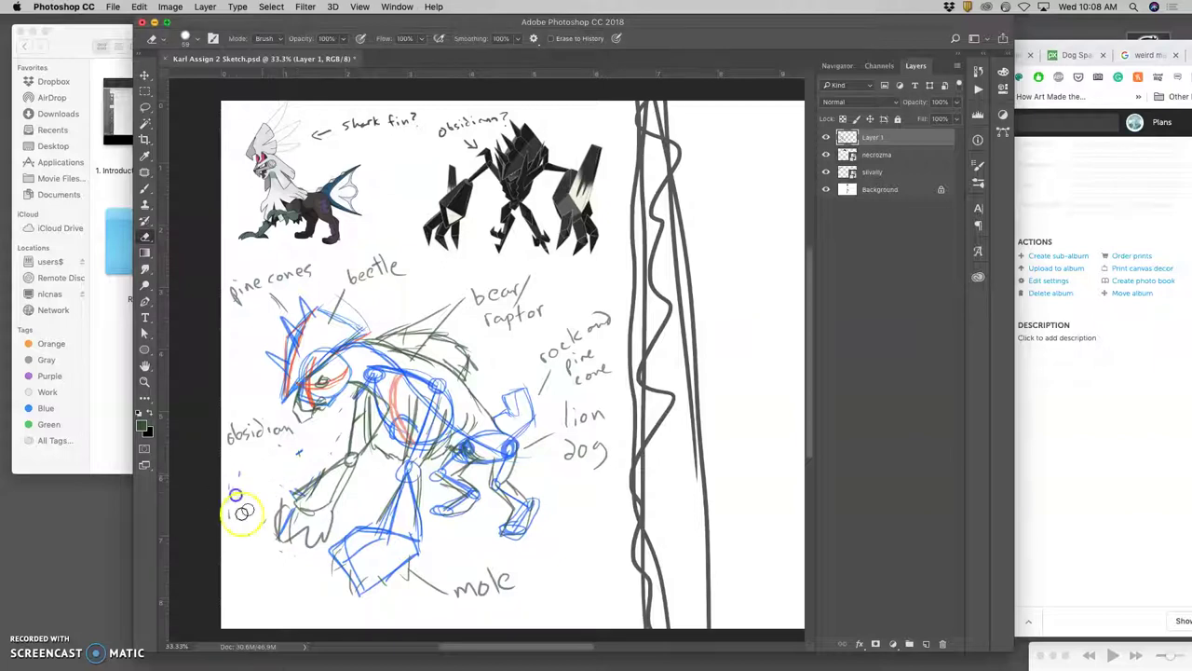
pyautogui.moveTo(282, 410); pyautogui.dragTo(269, 472)
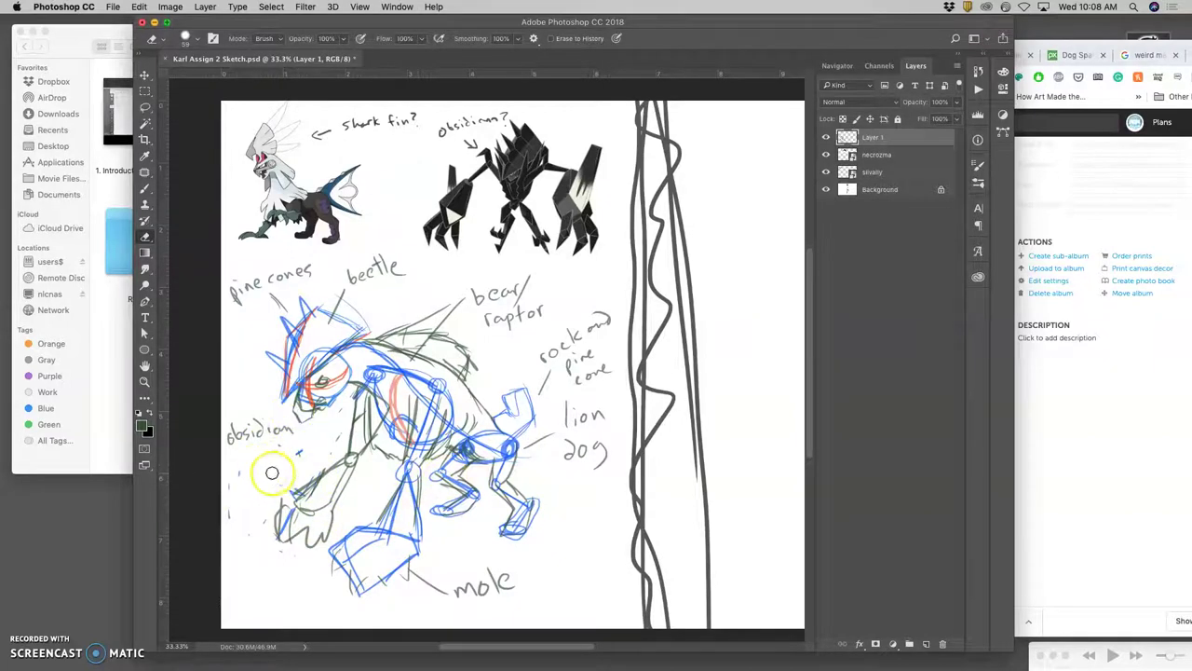
pyautogui.click(145, 189)
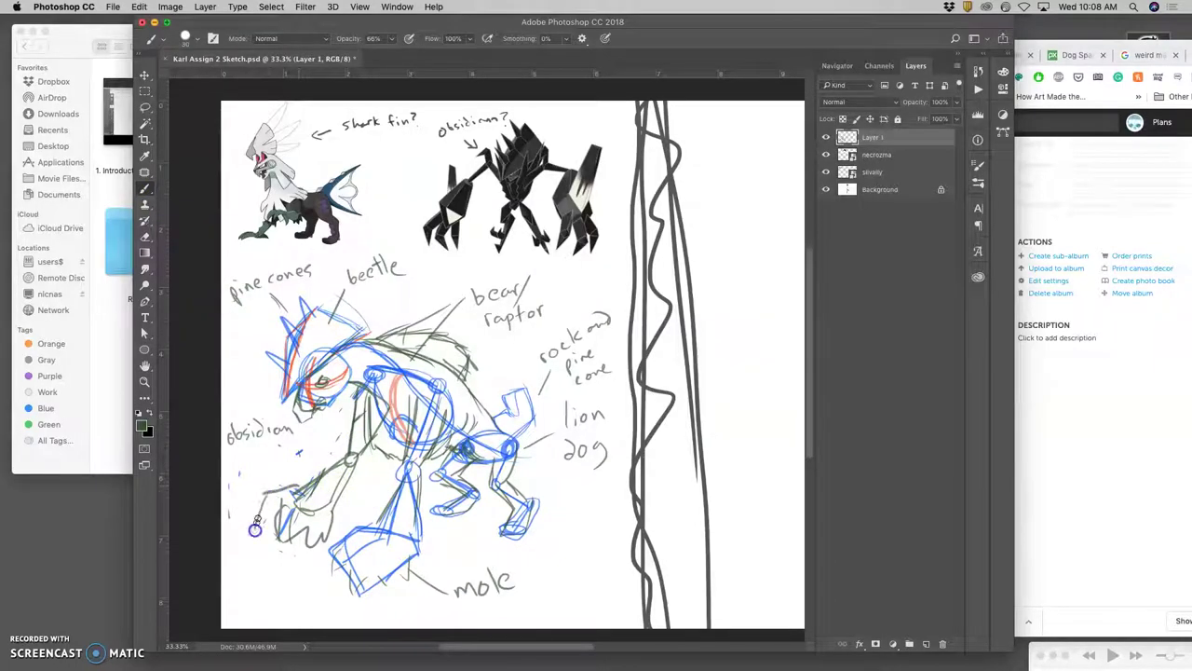
# Step: Add dark claw strokes on the front paw and an angular accent, then save the PSD
pyautogui.moveTo(277, 538)
pyautogui.mouseDown()
pyautogui.moveTo(312, 516)
pyautogui.moveTo(308, 550)
pyautogui.moveTo(328, 526)
pyautogui.moveTo(350, 465)
pyautogui.moveTo(297, 484)
pyautogui.mouseUp()
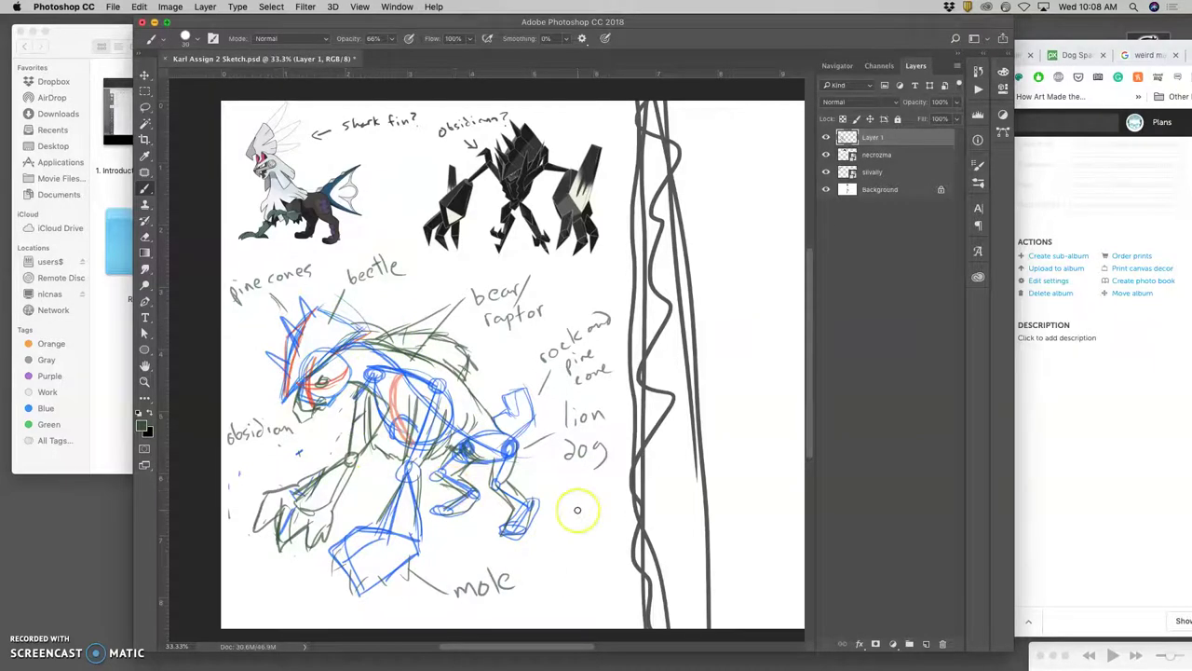
pyautogui.moveTo(628, 457)
pyautogui.mouseDown()
pyautogui.moveTo(618, 406)
pyautogui.moveTo(639, 425)
pyautogui.moveTo(674, 414)
pyautogui.moveTo(622, 406)
pyautogui.mouseUp()
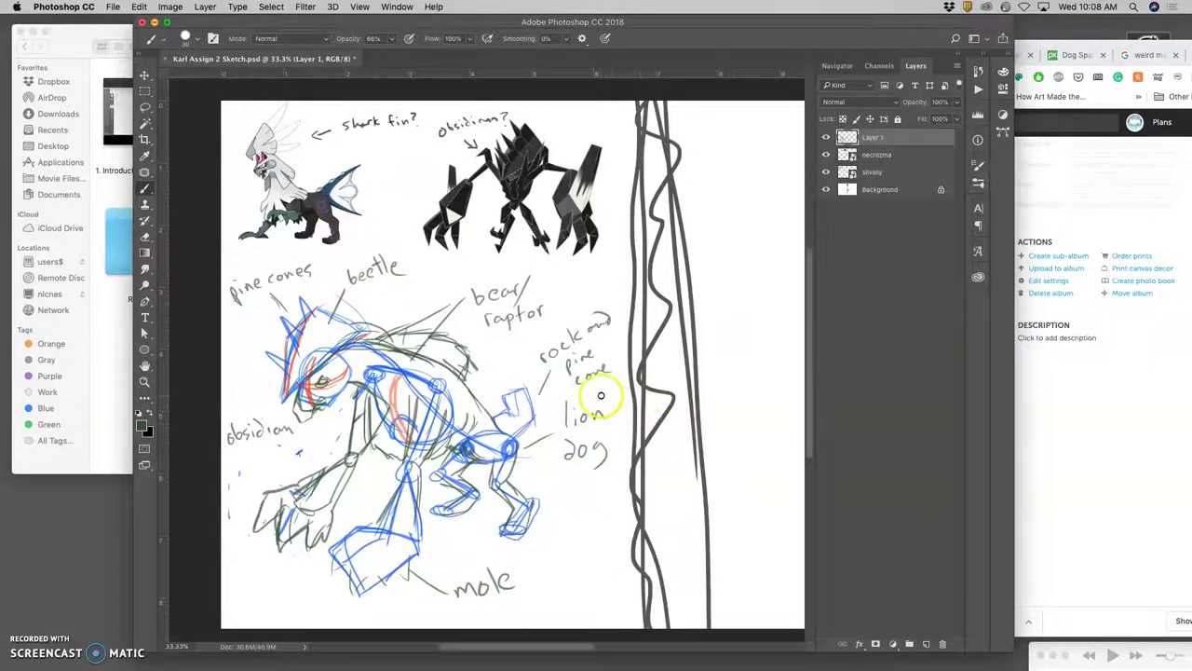
pyautogui.press('cmd+s')
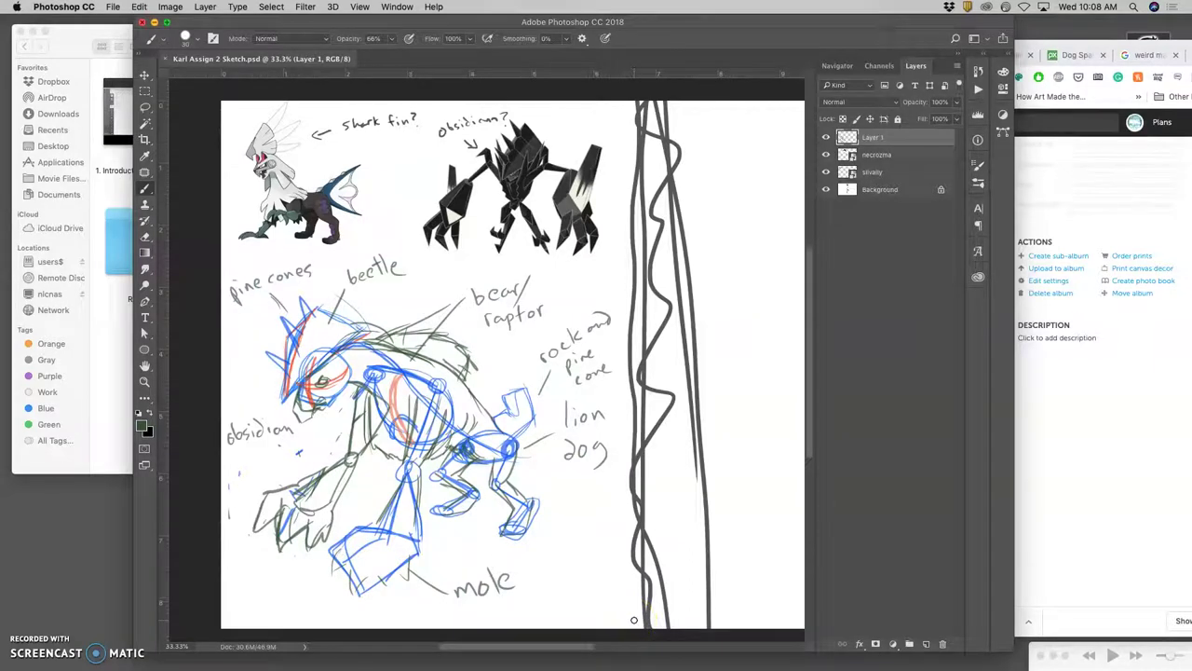
pyautogui.moveTo(555, 664)
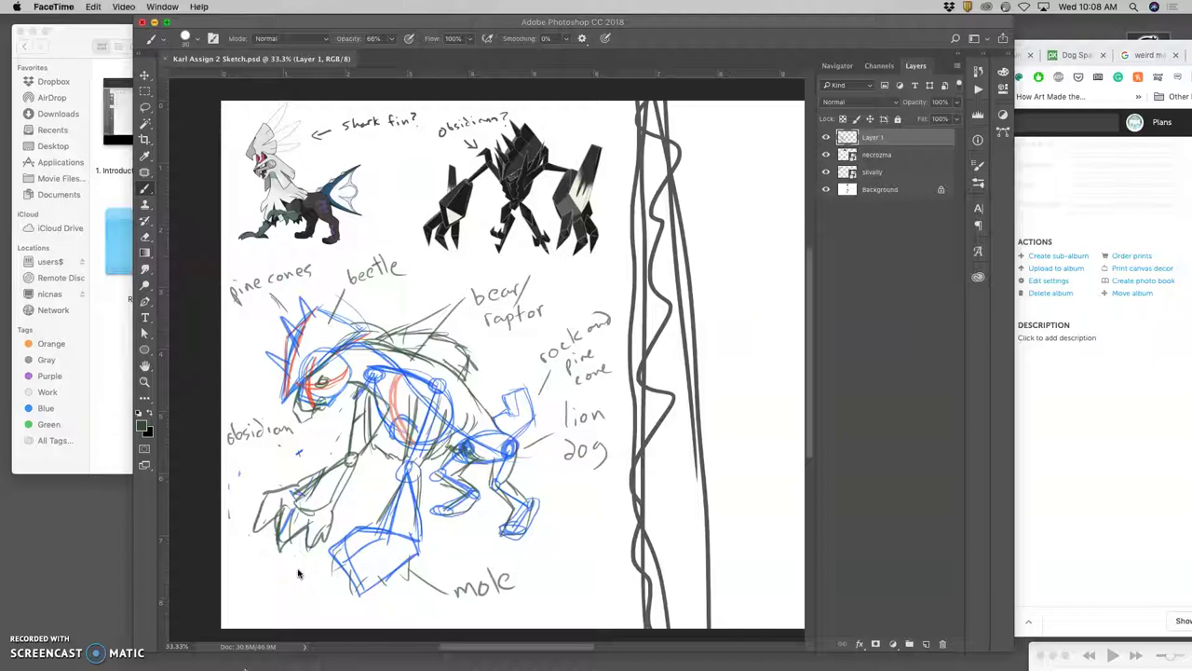
pyautogui.moveTo(246, 659)
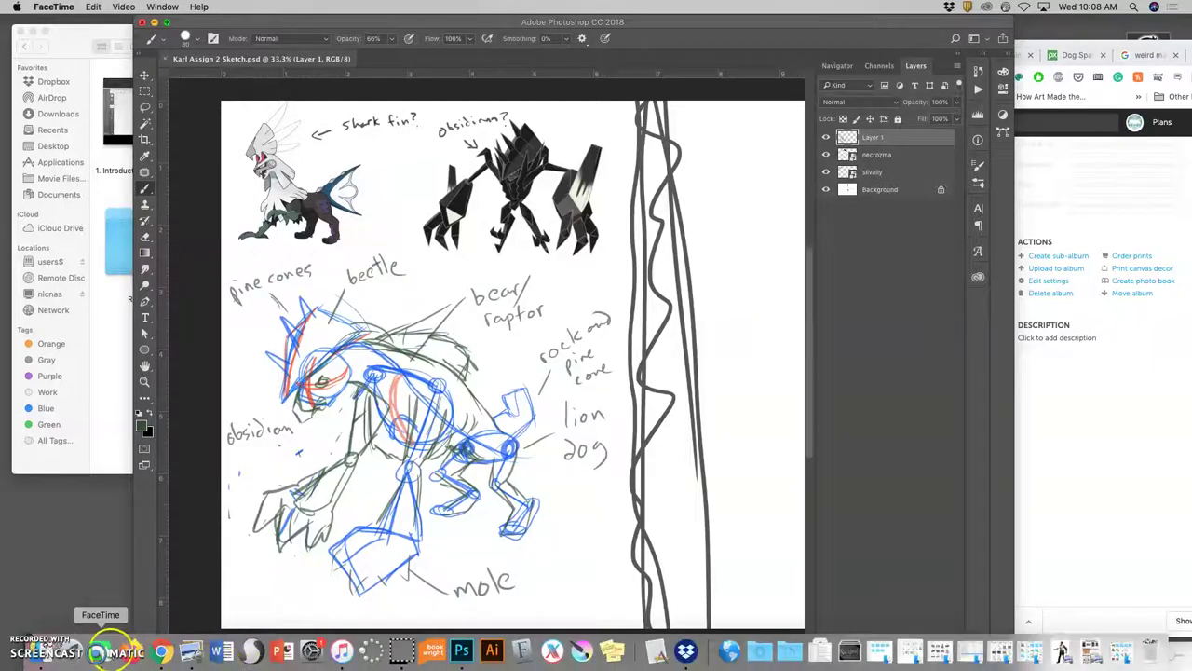
# Step: Screenshot the FaceTime webcam view of the paper pencil sketch, then close FaceTime
pyautogui.click(100, 649)
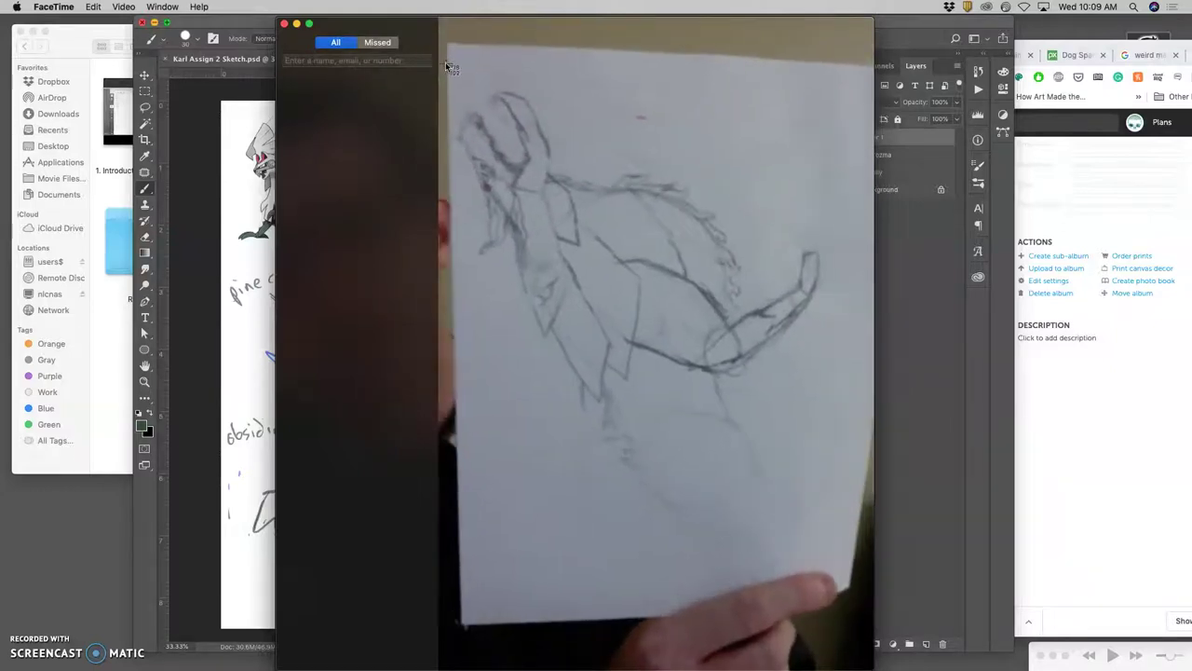
pyautogui.press('super+shift+4')
pyautogui.moveTo(446, 66); pyautogui.dragTo(850, 594)
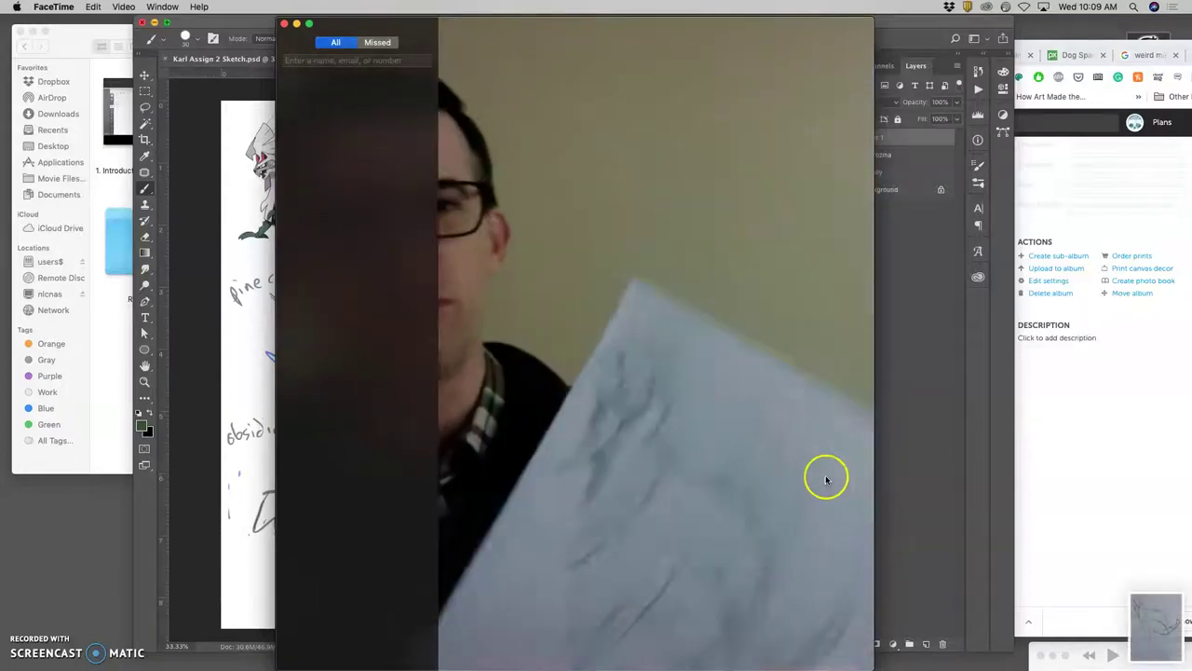
pyautogui.click(297, 22)
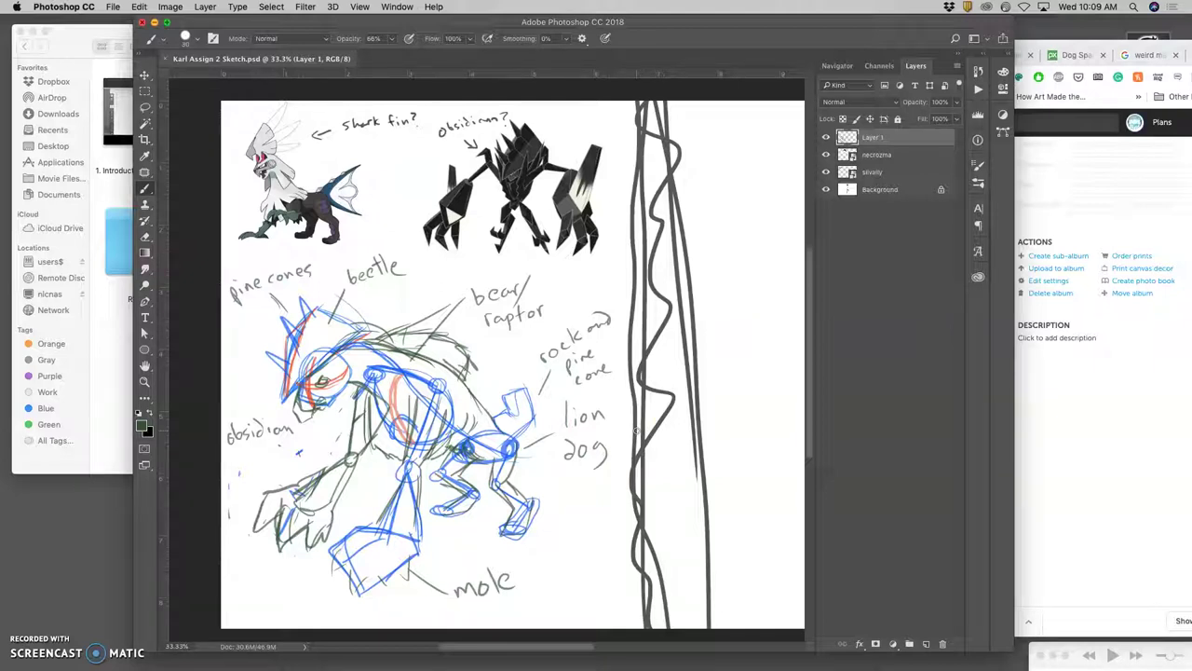
# Step: Open the sketch screenshot from the desktop in Preview and rotate it left three times
pyautogui.press('F11')
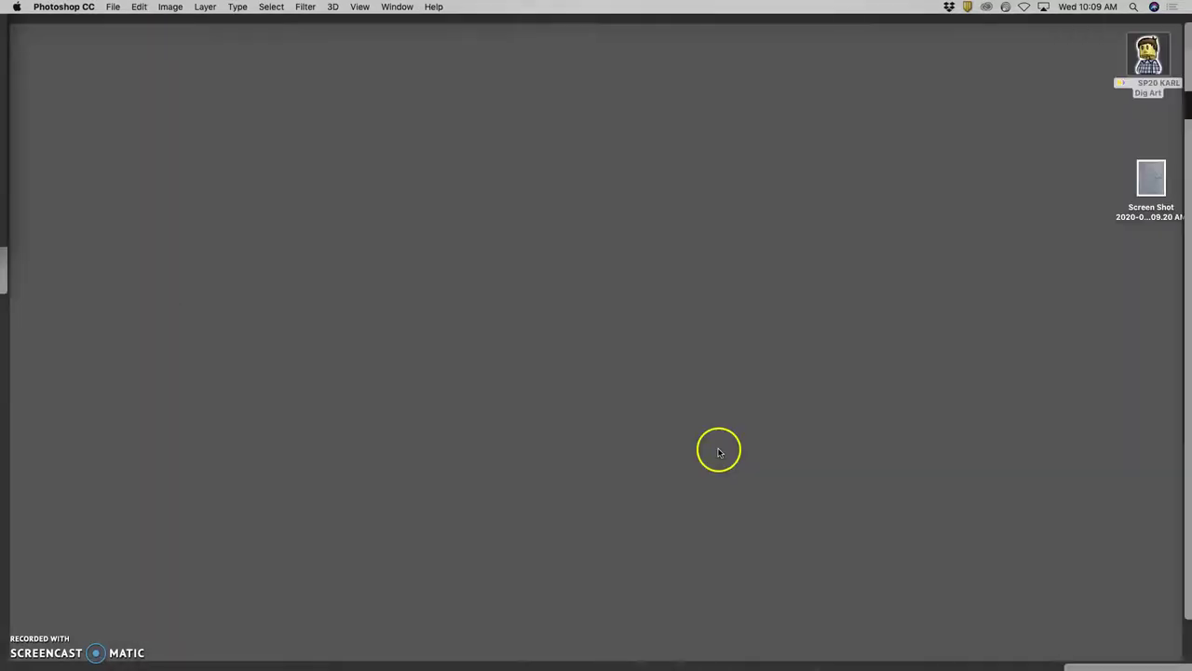
pyautogui.doubleClick(1149, 190)
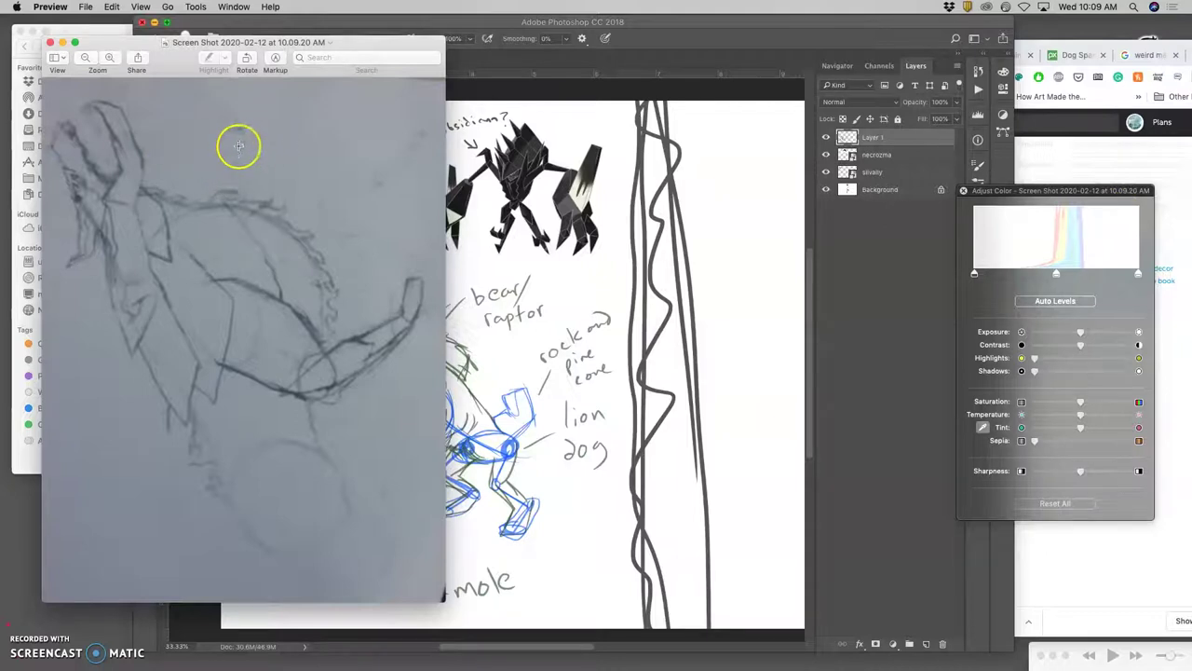
pyautogui.click(198, 6)
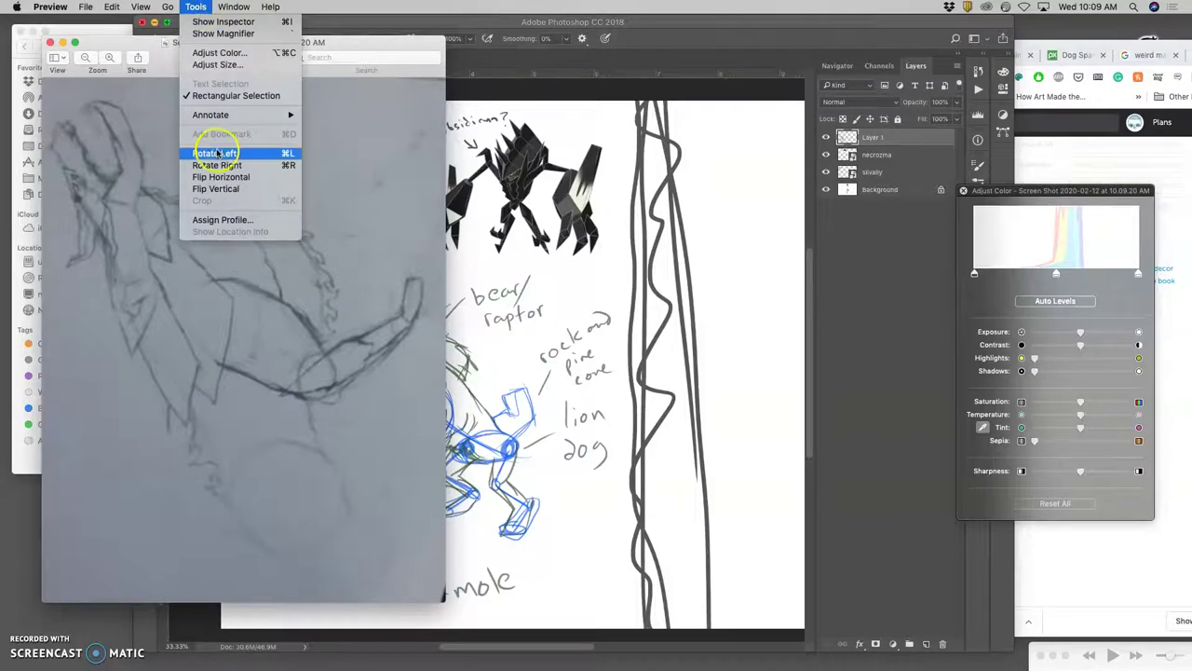
pyautogui.click(216, 153)
pyautogui.click(201, 8)
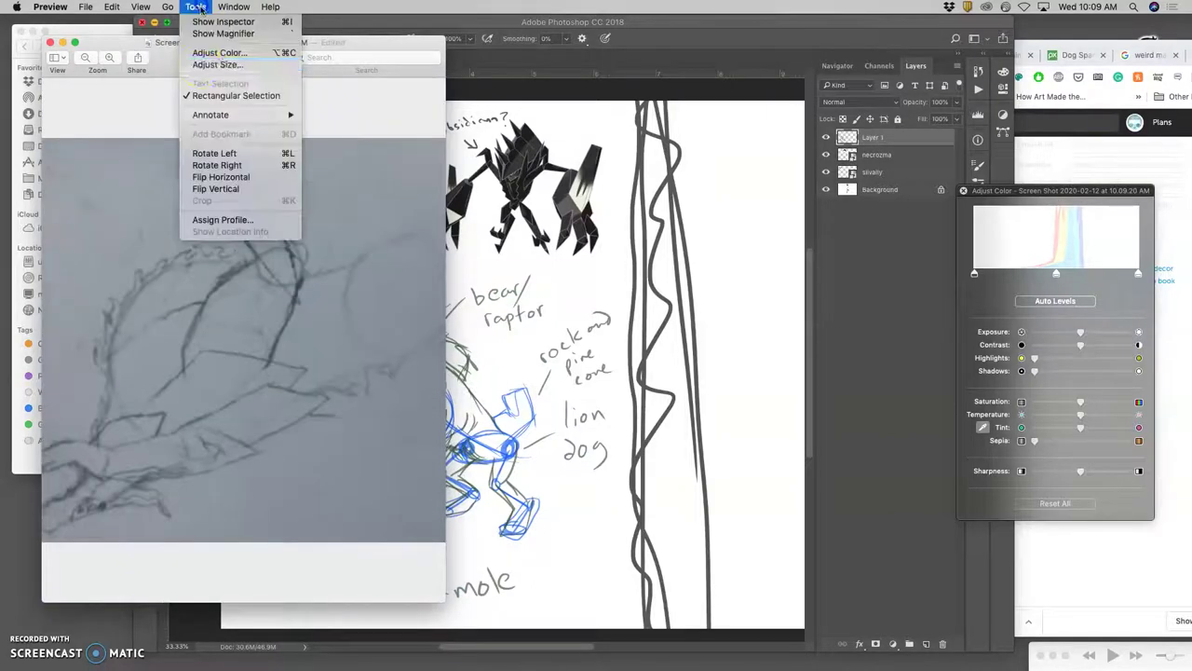
pyautogui.click(203, 155)
pyautogui.click(196, 7)
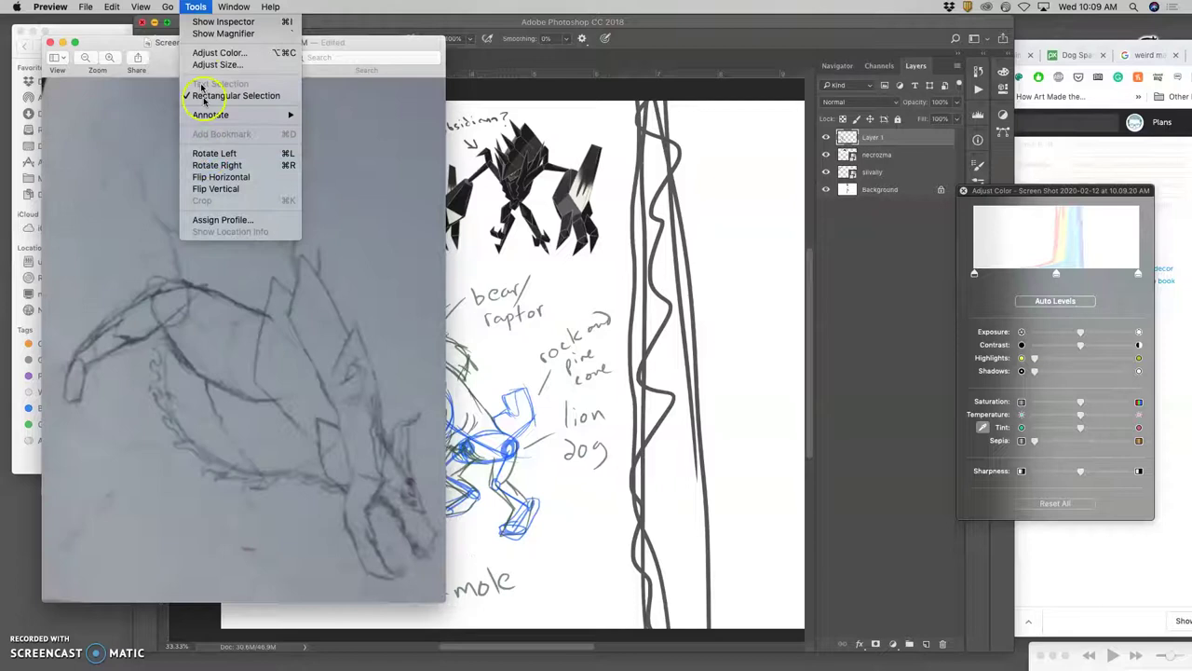
pyautogui.click(207, 152)
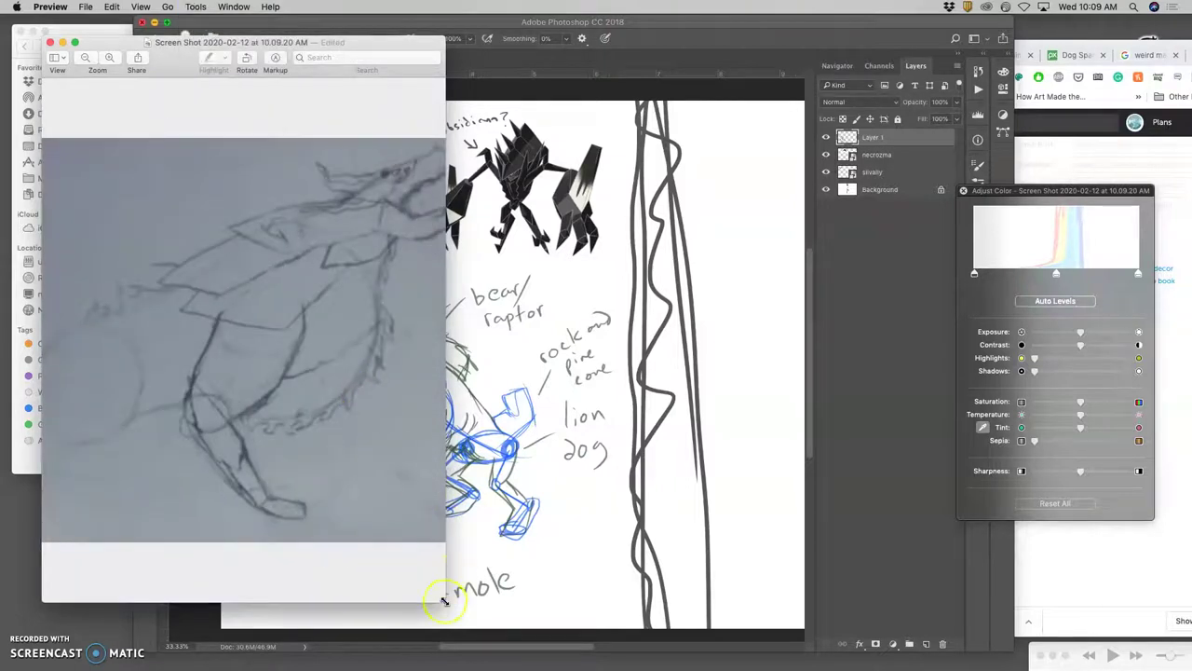
# Step: Enlarge the Preview window, hide the colour adjustment controls, and flip the image horizontally
pyautogui.moveTo(445, 600)
pyautogui.mouseDown()
pyautogui.moveTo(546, 593)
pyautogui.moveTo(641, 609)
pyautogui.mouseUp()
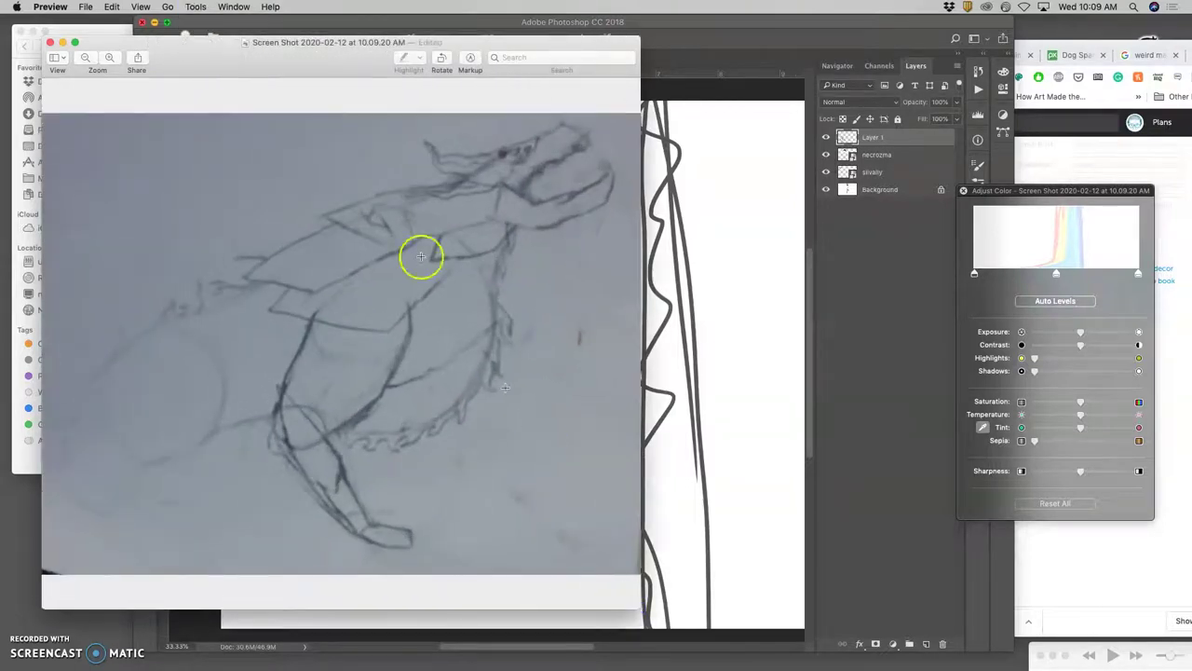
pyautogui.click(195, 6)
pyautogui.click(207, 52)
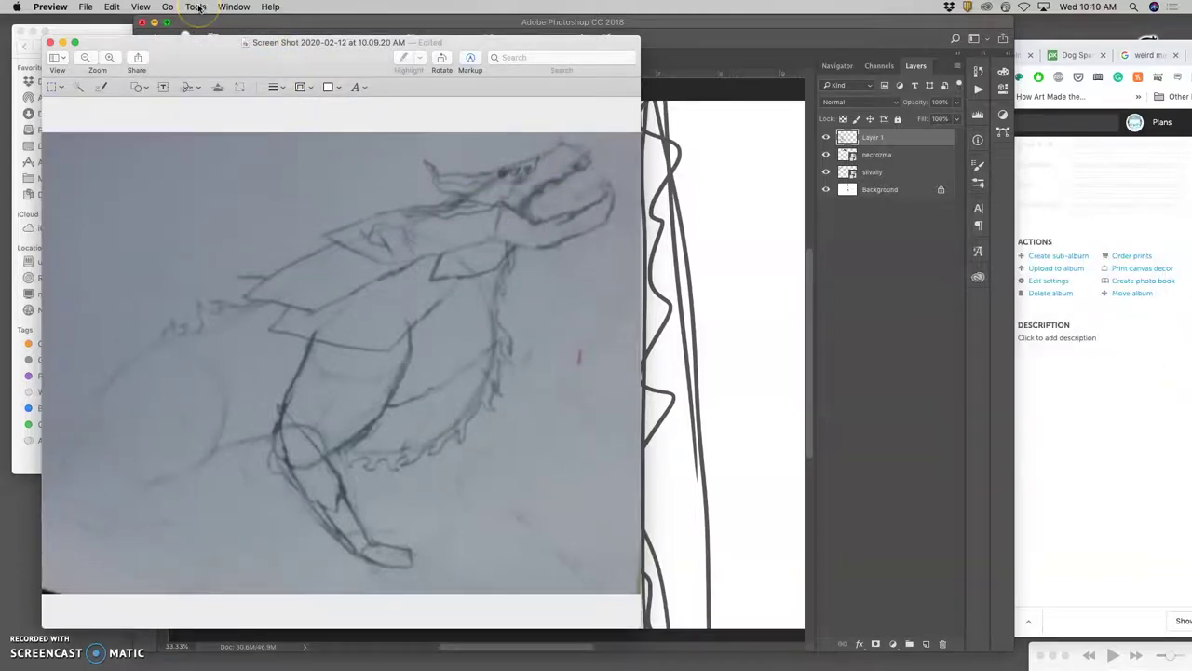
pyautogui.click(196, 7)
pyautogui.click(223, 180)
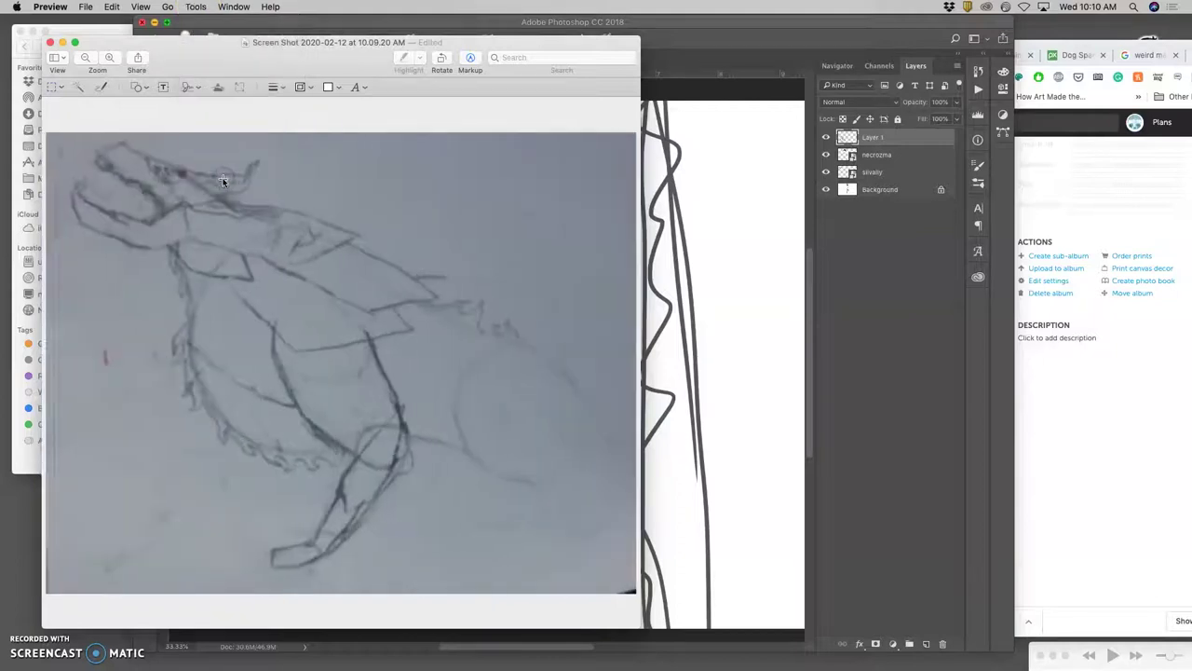
# Step: In Preview's Adjust Color, auto-brighten the sketch screenshot, then adjust temperature, saturation, contrast and sharpness
pyautogui.click(195, 7)
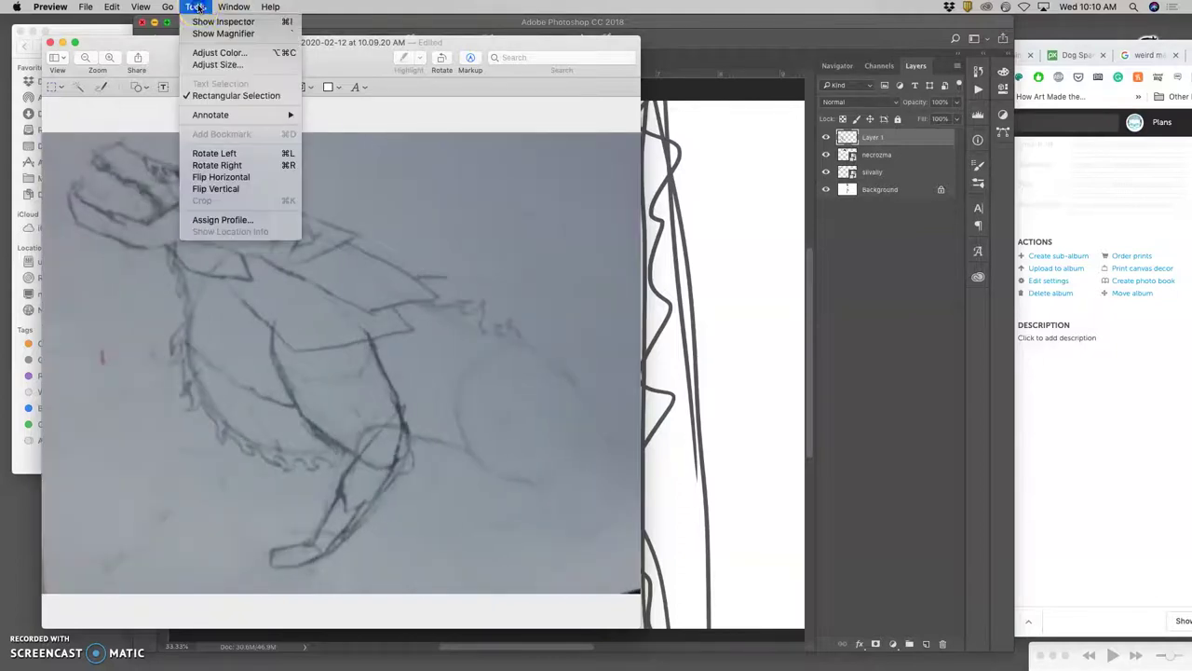
pyautogui.click(214, 51)
pyautogui.click(1057, 302)
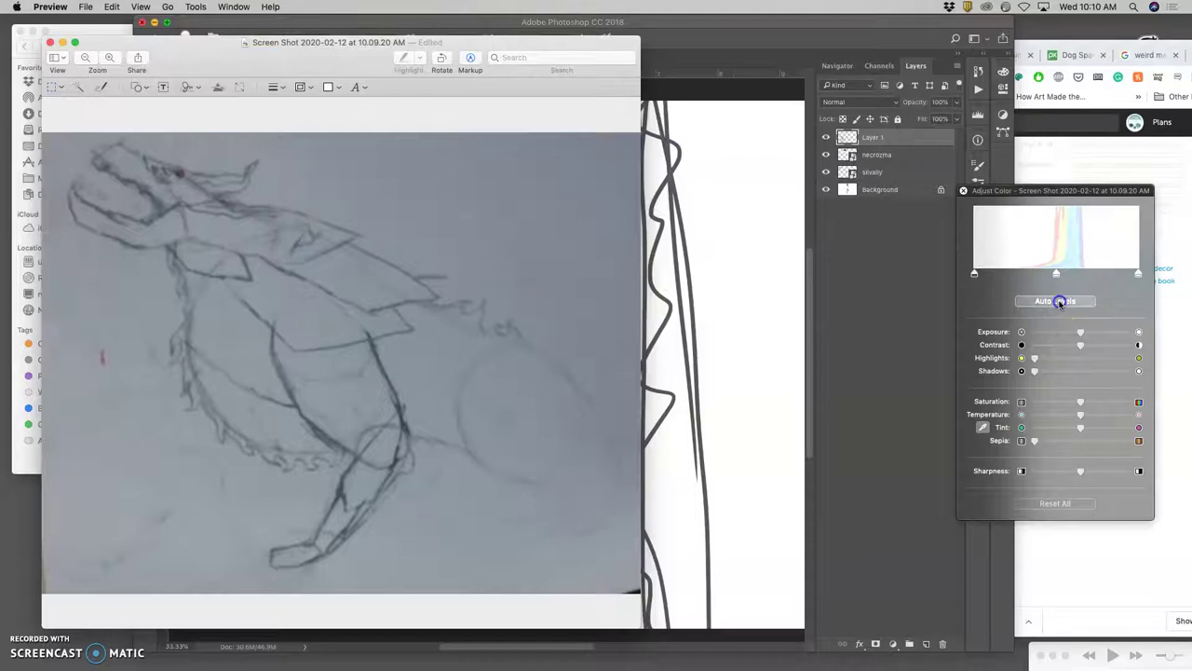
pyautogui.click(1059, 301)
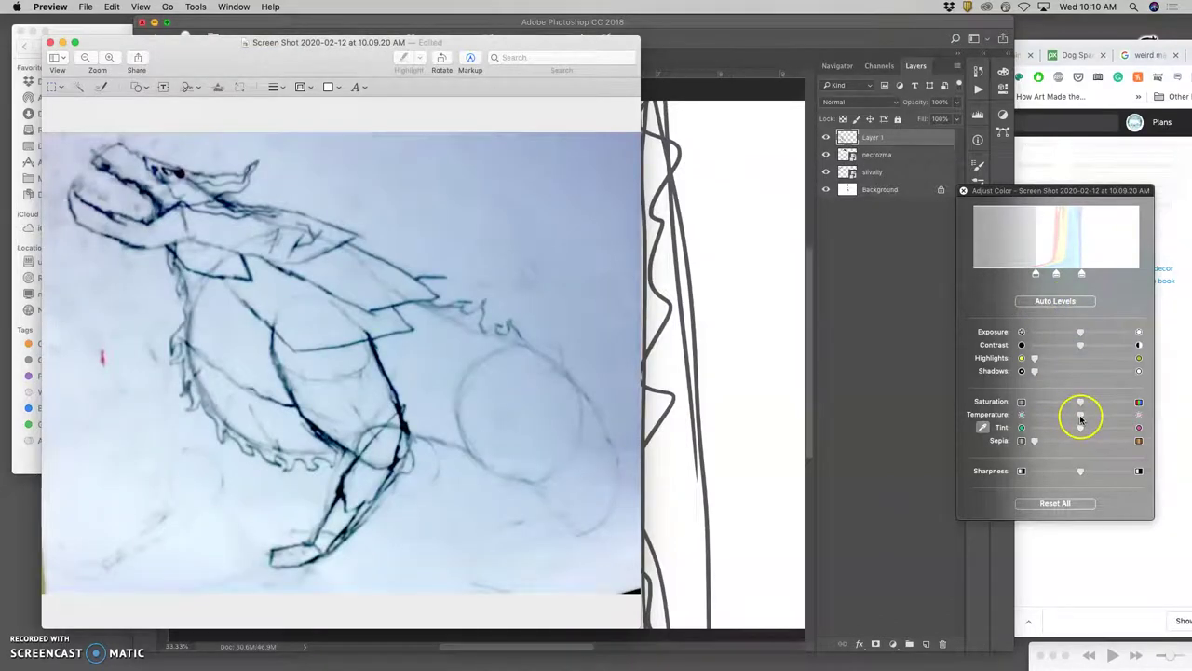
pyautogui.moveTo(1080, 419); pyautogui.dragTo(1053, 401)
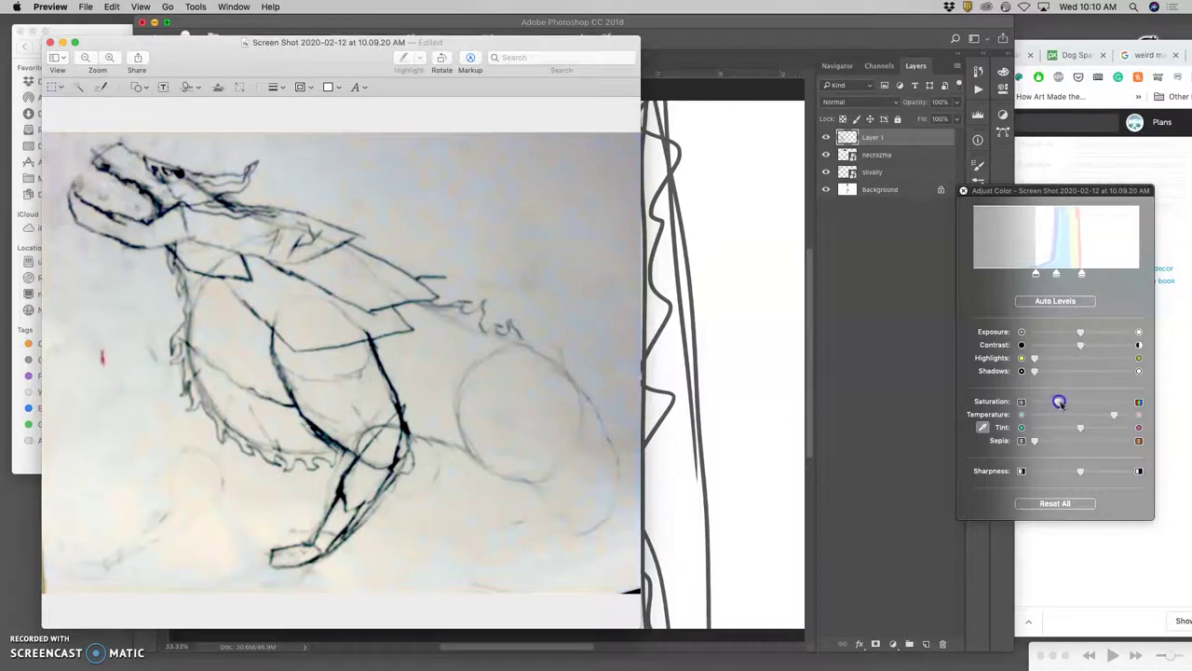
pyautogui.moveTo(1080, 332)
pyautogui.mouseDown()
pyautogui.moveTo(1099, 346)
pyautogui.moveTo(1076, 346)
pyautogui.mouseUp()
pyautogui.moveTo(1059, 400)
pyautogui.mouseDown()
pyautogui.moveTo(1077, 427)
pyautogui.moveTo(1107, 416)
pyautogui.moveTo(1097, 414)
pyautogui.mouseUp()
pyautogui.moveTo(1079, 471); pyautogui.dragTo(1107, 472)
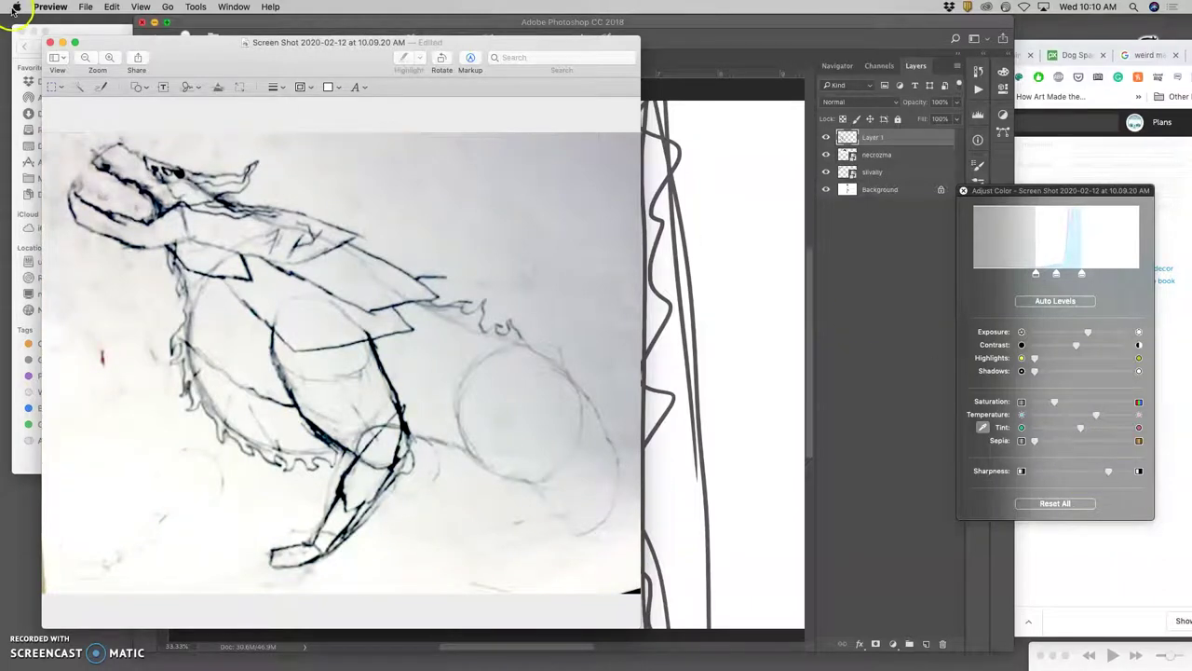
# Step: Close the adjusted screenshot and drop the Screen Shot file onto the Photoshop sketch page
pyautogui.click(52, 43)
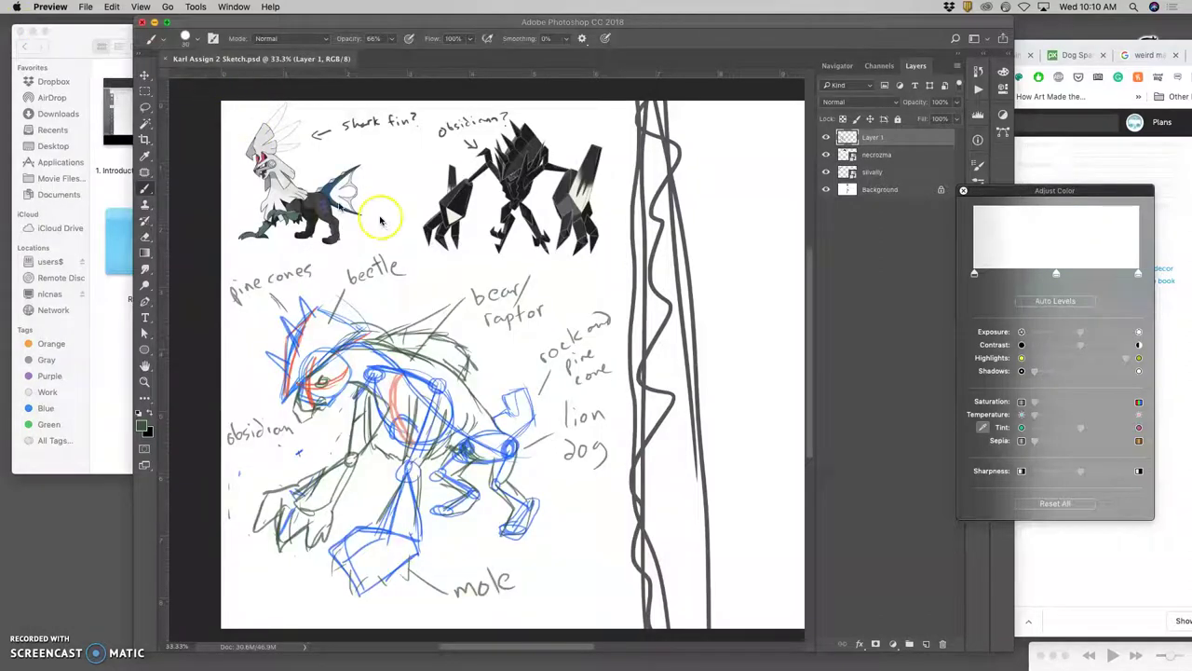
pyautogui.press('F11')
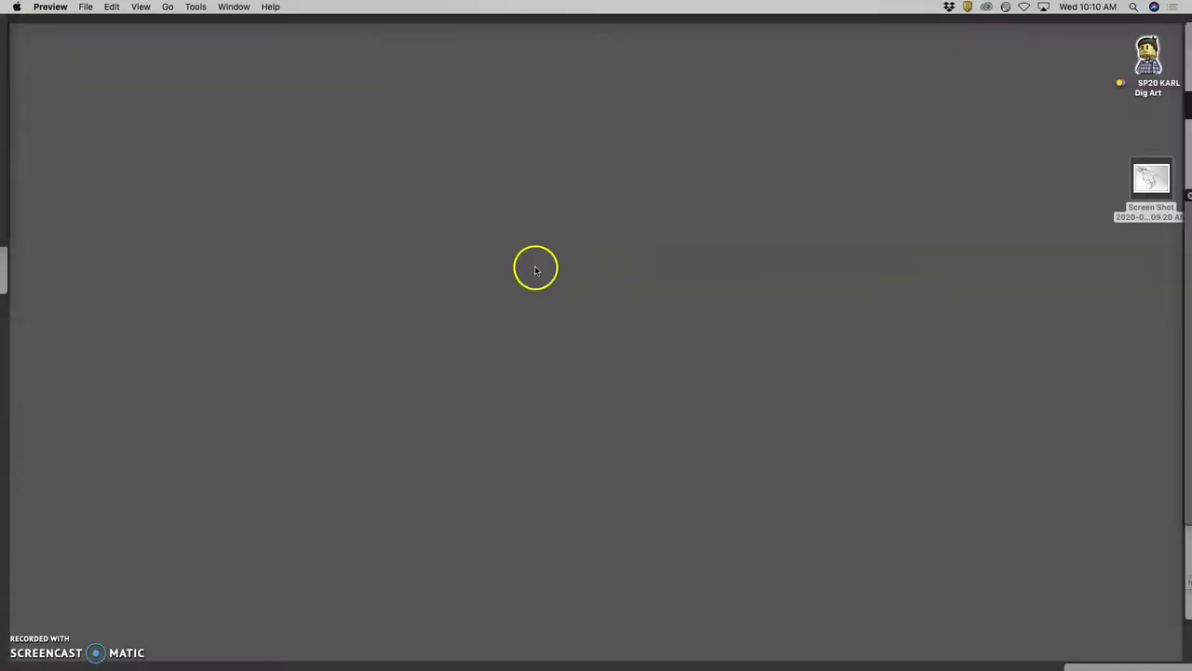
pyautogui.moveTo(1142, 175); pyautogui.dragTo(673, 263)
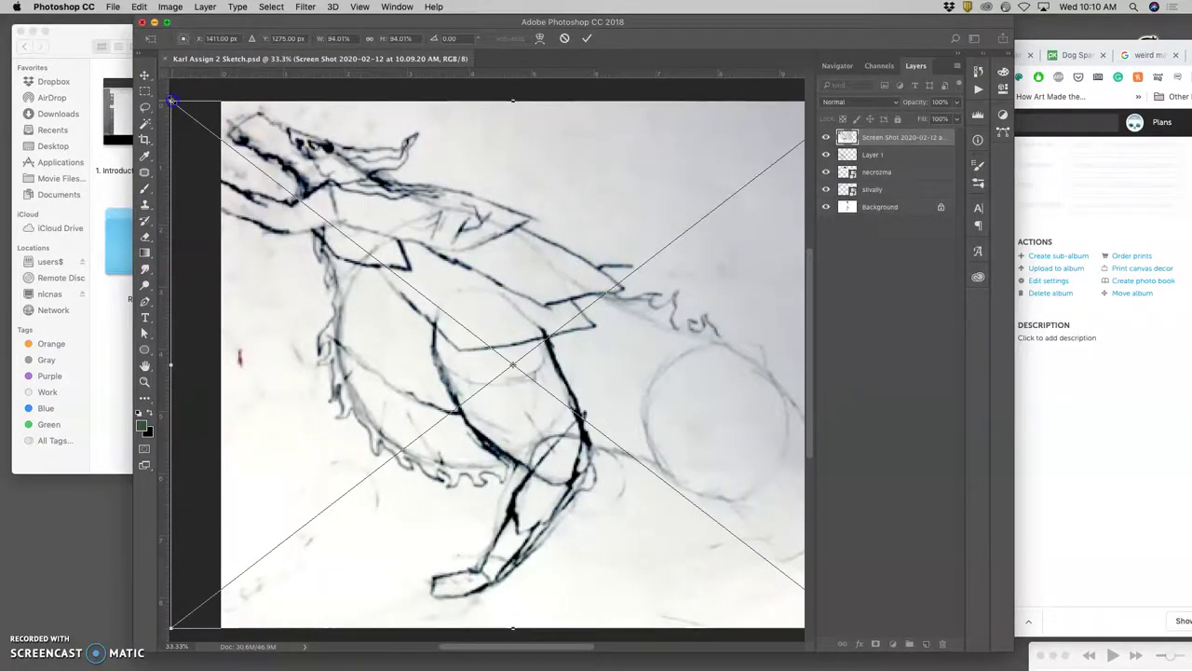
# Step: Shrink the placed screenshot, move it to the page's top right, commit it and zoom out
pyautogui.moveTo(172, 100)
pyautogui.mouseDown()
pyautogui.moveTo(517, 317)
pyautogui.moveTo(567, 375)
pyautogui.mouseUp()
pyautogui.hscroll(5, 569, 327)
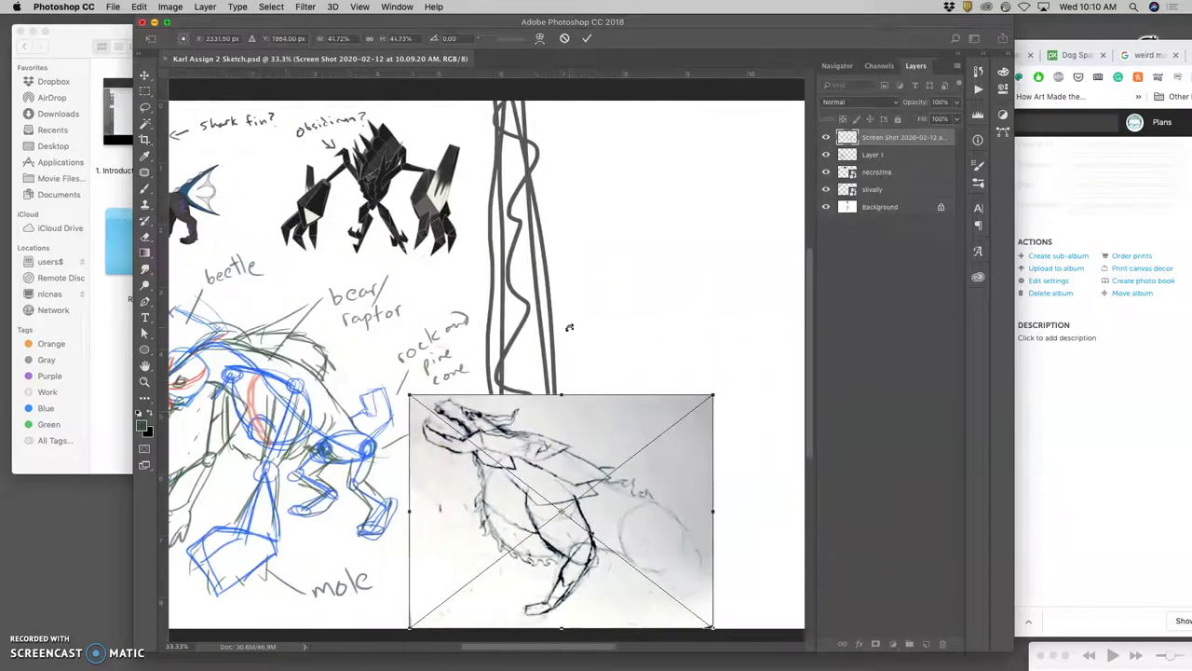
pyautogui.moveTo(532, 413); pyautogui.dragTo(649, 159)
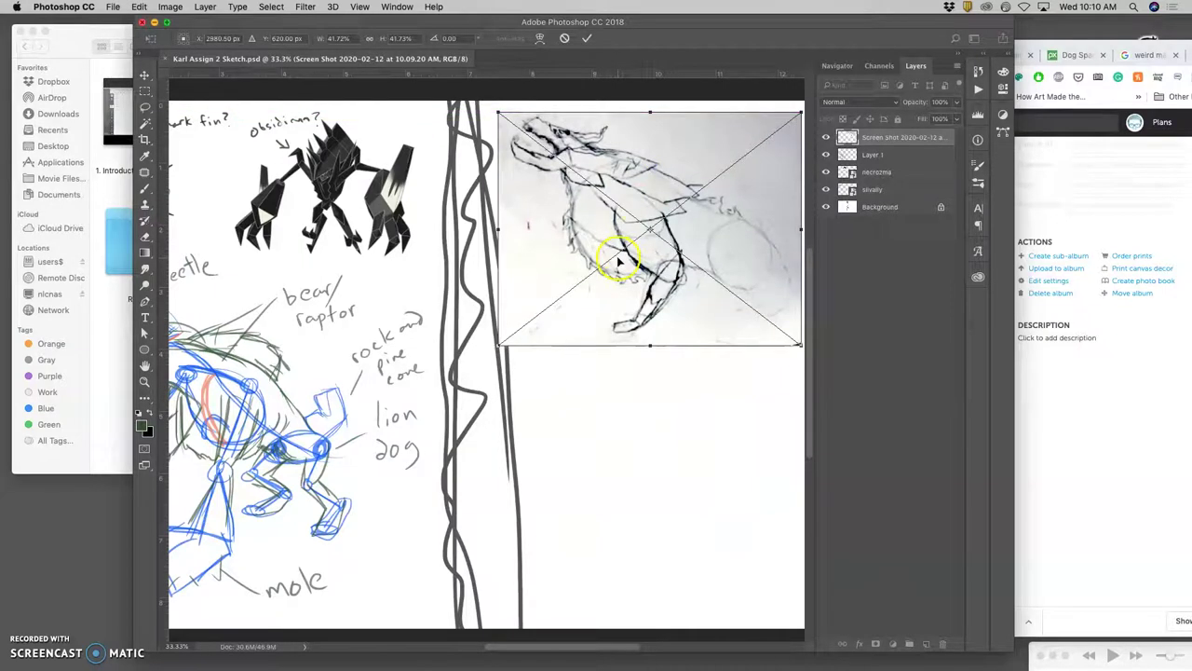
pyautogui.press('Return')
pyautogui.press('super+minus')
pyautogui.press('b')
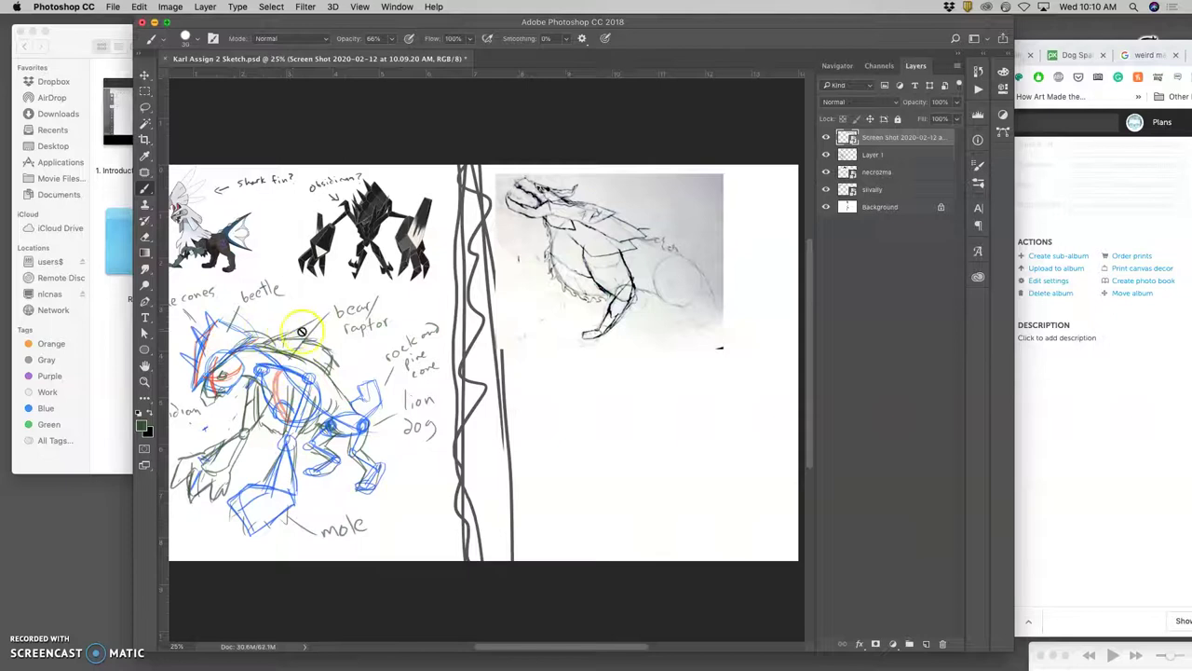
pyautogui.press('super+minus')
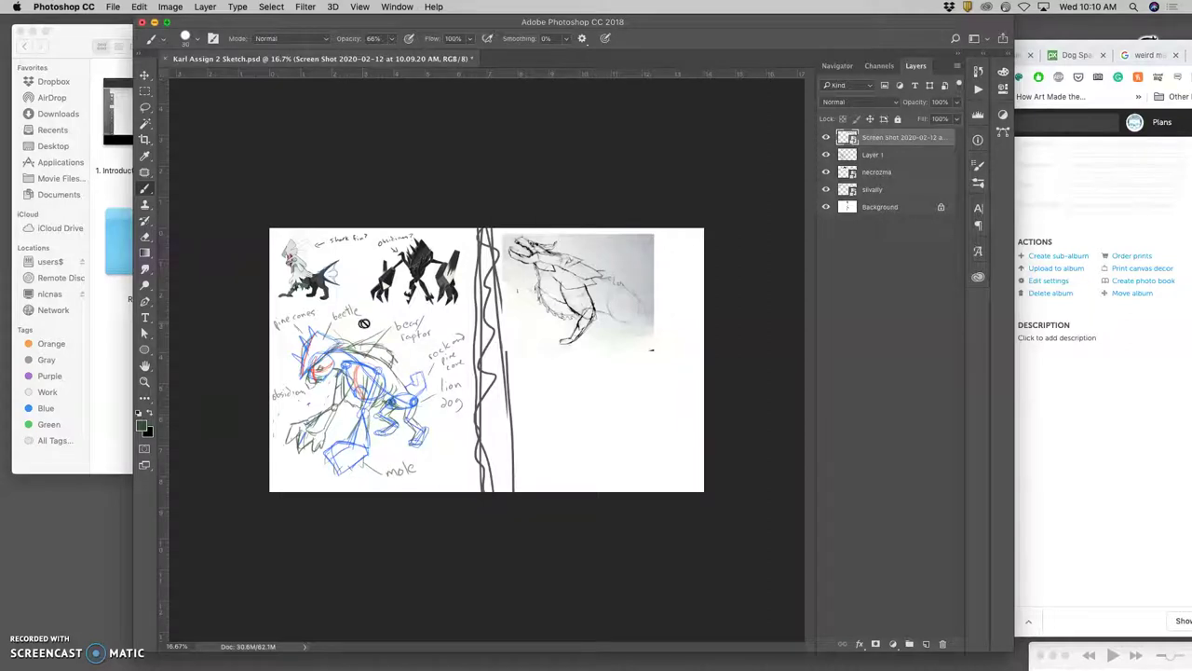
# Step: Nudge the sketch photo slightly right, then select Layer 1 with default black and white colours
pyautogui.click(145, 77)
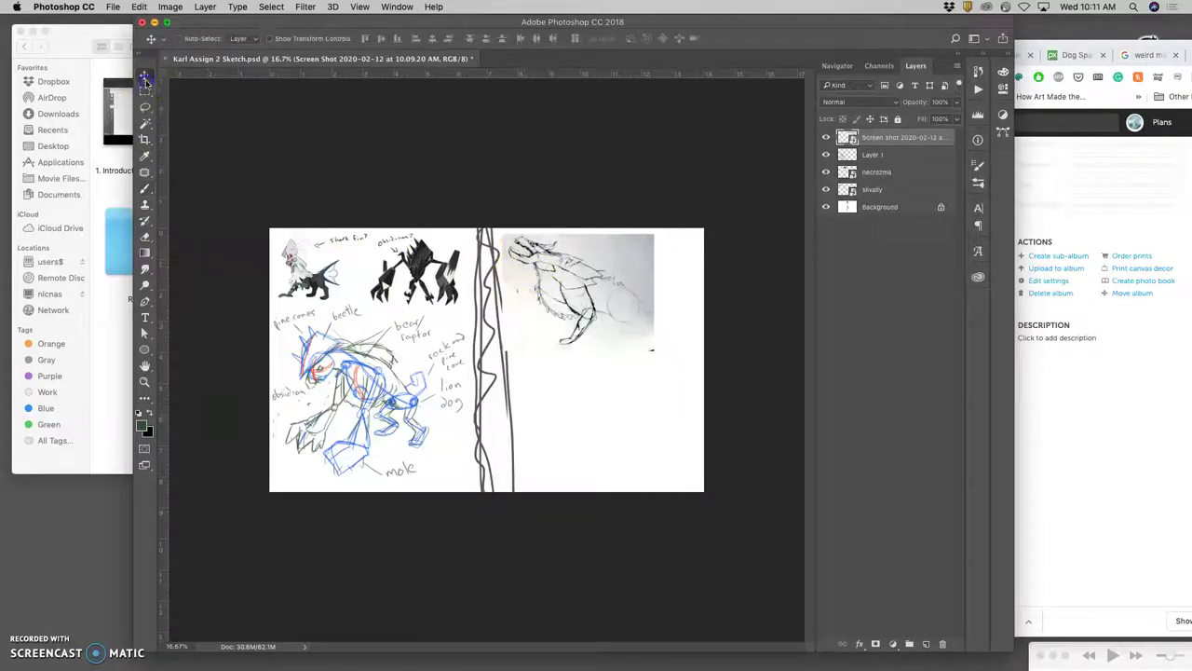
pyautogui.moveTo(598, 300); pyautogui.dragTo(619, 299)
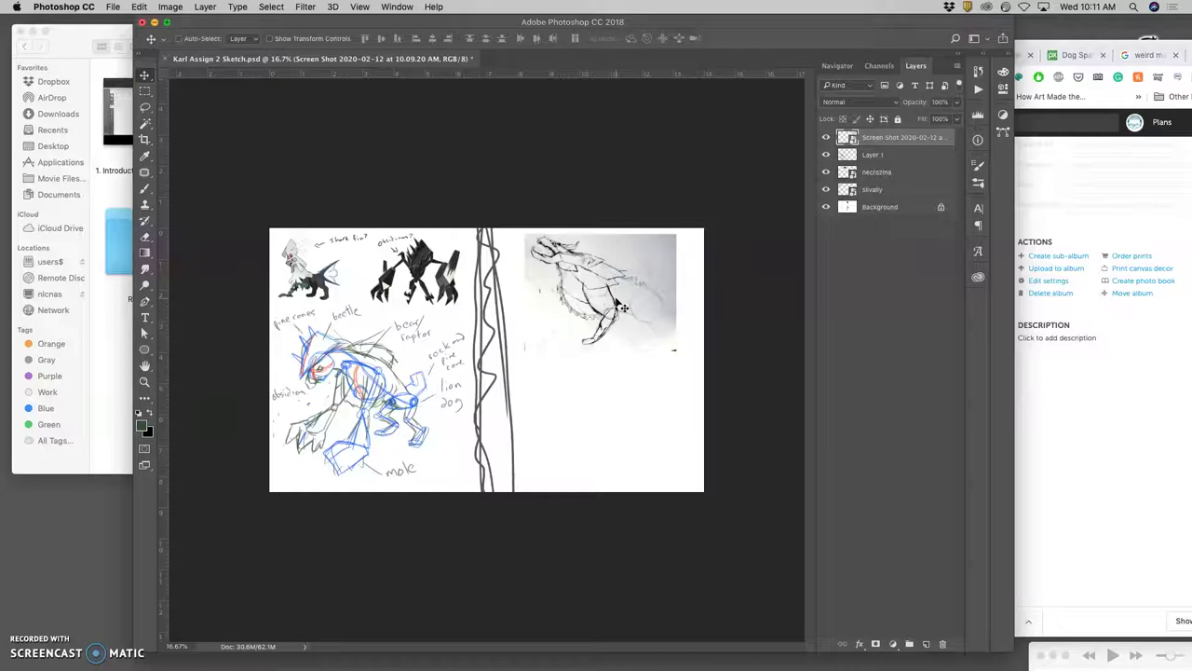
pyautogui.click(146, 189)
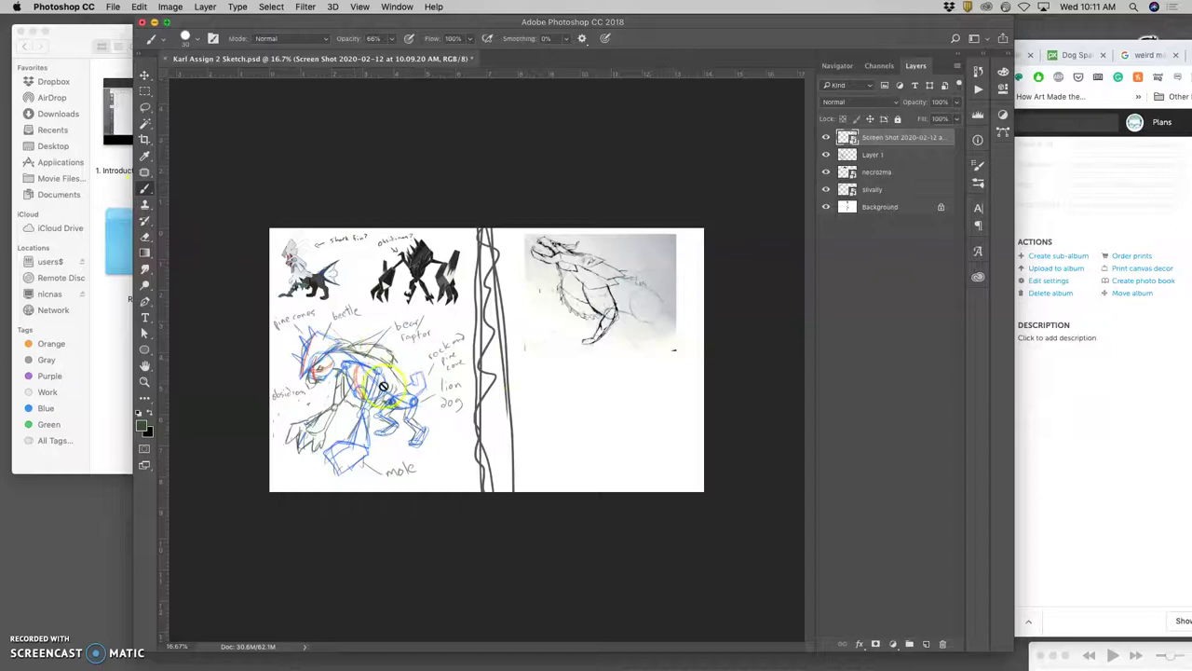
pyautogui.click(875, 158)
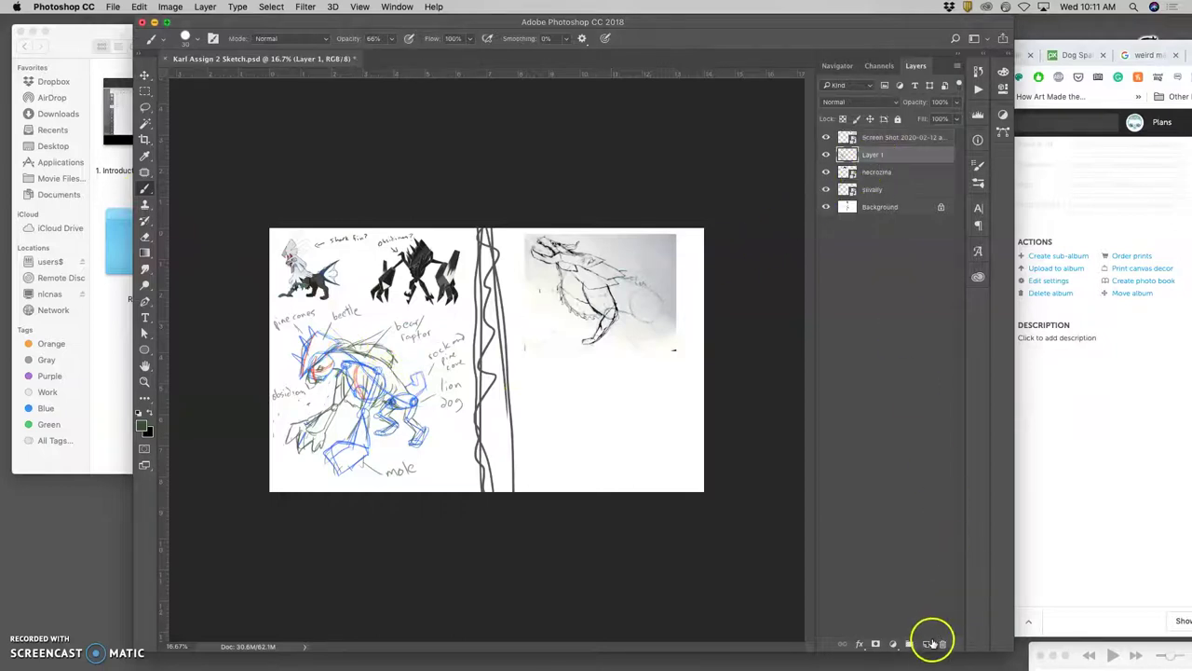
pyautogui.click(138, 412)
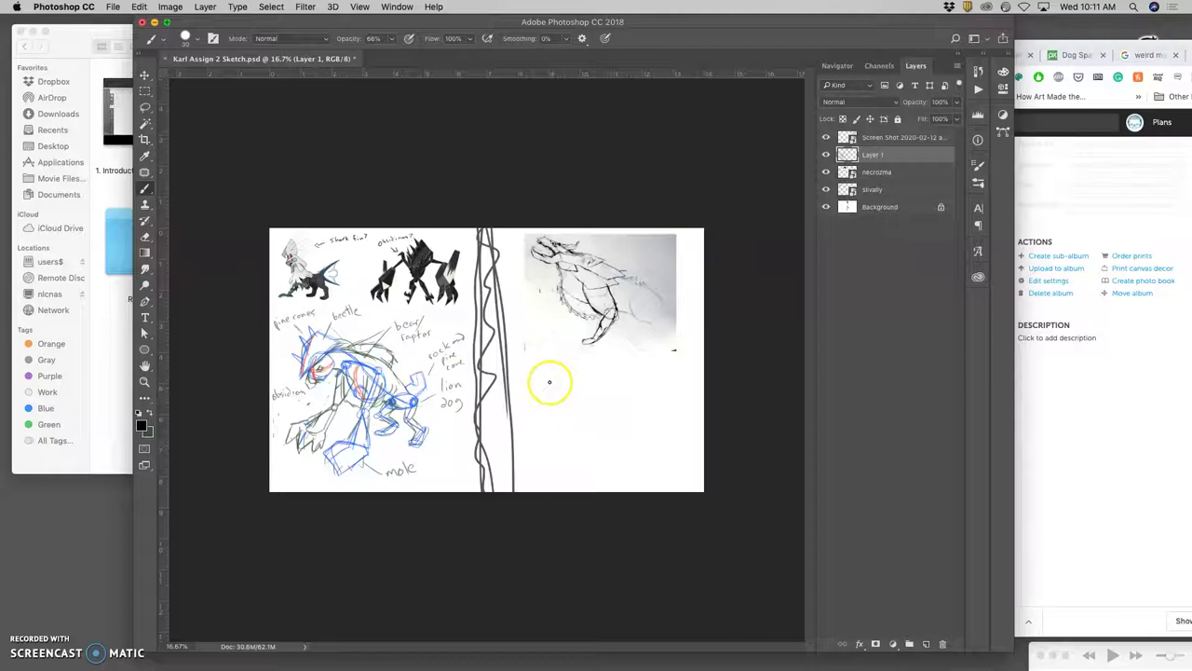
# Step: Brush two small black creature silhouettes below the sketch photo
pyautogui.moveTo(553, 385)
pyautogui.mouseDown()
pyautogui.moveTo(562, 414)
pyautogui.moveTo(572, 400)
pyautogui.moveTo(561, 387)
pyautogui.moveTo(583, 388)
pyautogui.moveTo(562, 396)
pyautogui.mouseUp()
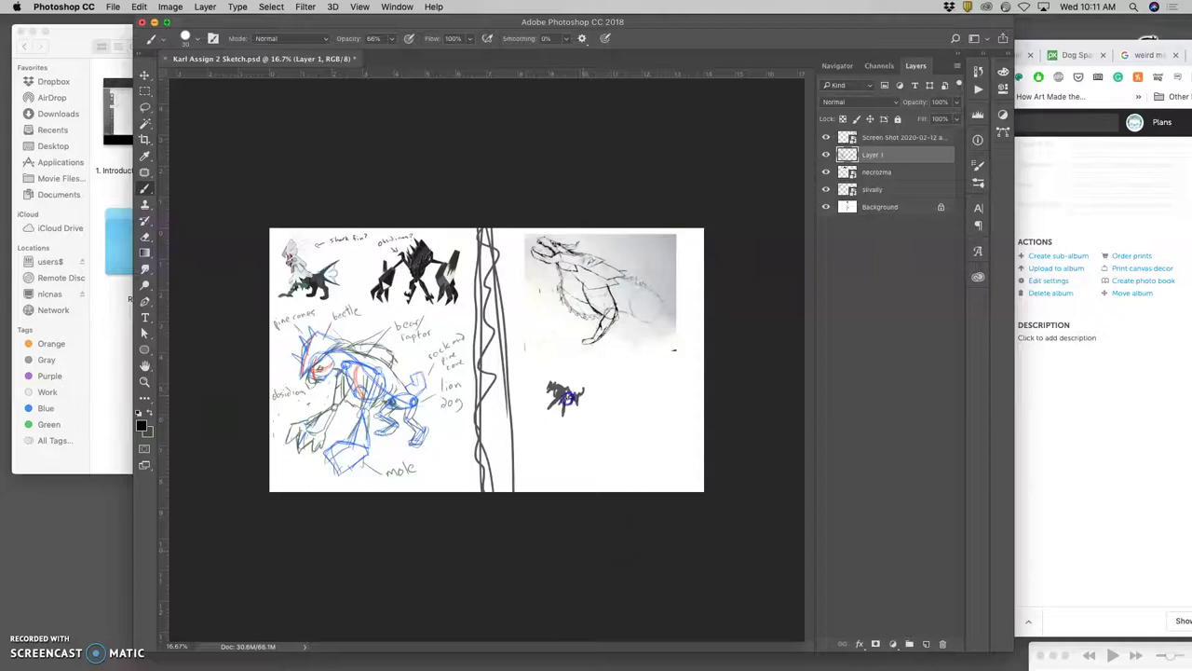
pyautogui.click(634, 386)
pyautogui.moveTo(624, 379); pyautogui.dragTo(612, 377)
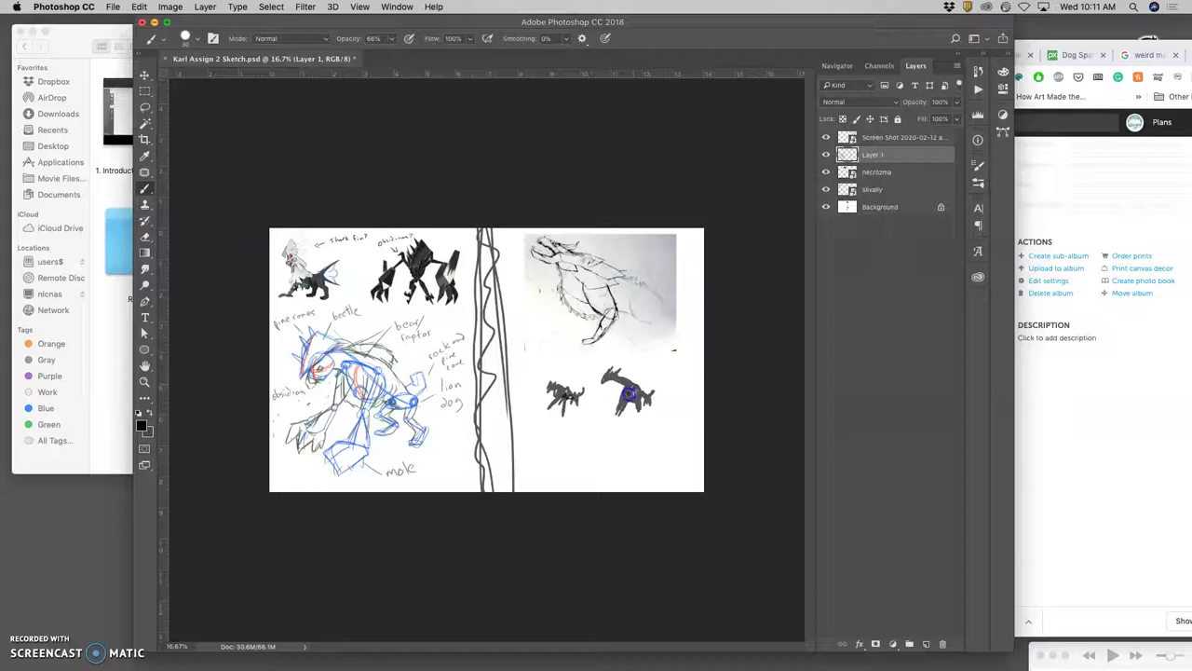
pyautogui.moveTo(629, 395)
pyautogui.mouseDown()
pyautogui.moveTo(618, 447)
pyautogui.moveTo(641, 401)
pyautogui.mouseUp()
pyautogui.click(617, 443)
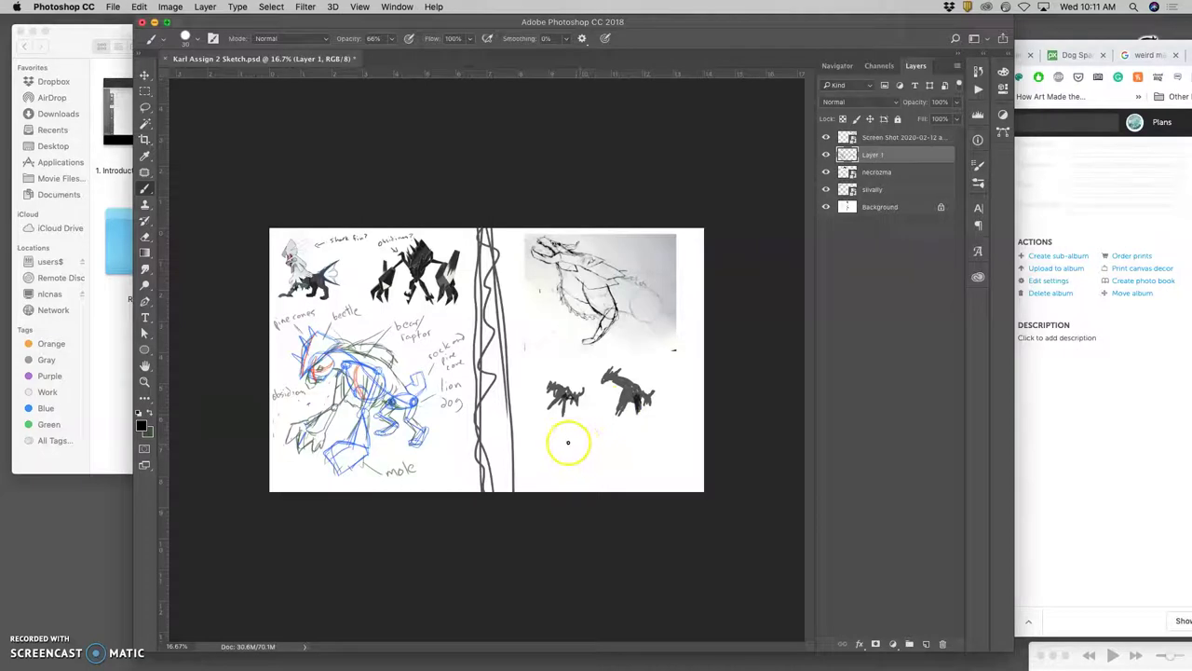
# Step: Paint a third silhouette below the first and add dark spiky edges to the left one
pyautogui.click(571, 445)
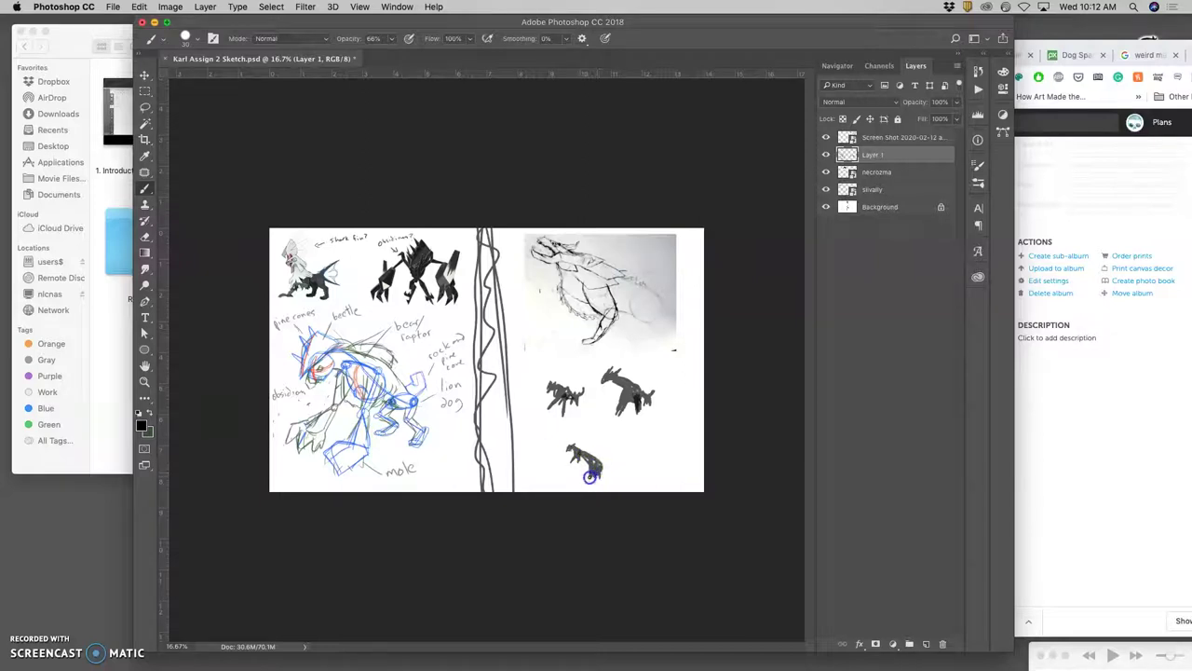
pyautogui.moveTo(594, 471); pyautogui.dragTo(605, 461)
pyautogui.click(560, 383)
pyautogui.moveTo(560, 386); pyautogui.dragTo(565, 391)
pyautogui.moveTo(571, 391)
pyautogui.mouseDown()
pyautogui.moveTo(557, 499)
pyautogui.moveTo(574, 426)
pyautogui.moveTo(565, 404)
pyautogui.moveTo(645, 385)
pyautogui.moveTo(611, 382)
pyautogui.moveTo(629, 389)
pyautogui.moveTo(617, 385)
pyautogui.moveTo(636, 371)
pyautogui.moveTo(650, 395)
pyautogui.mouseUp()
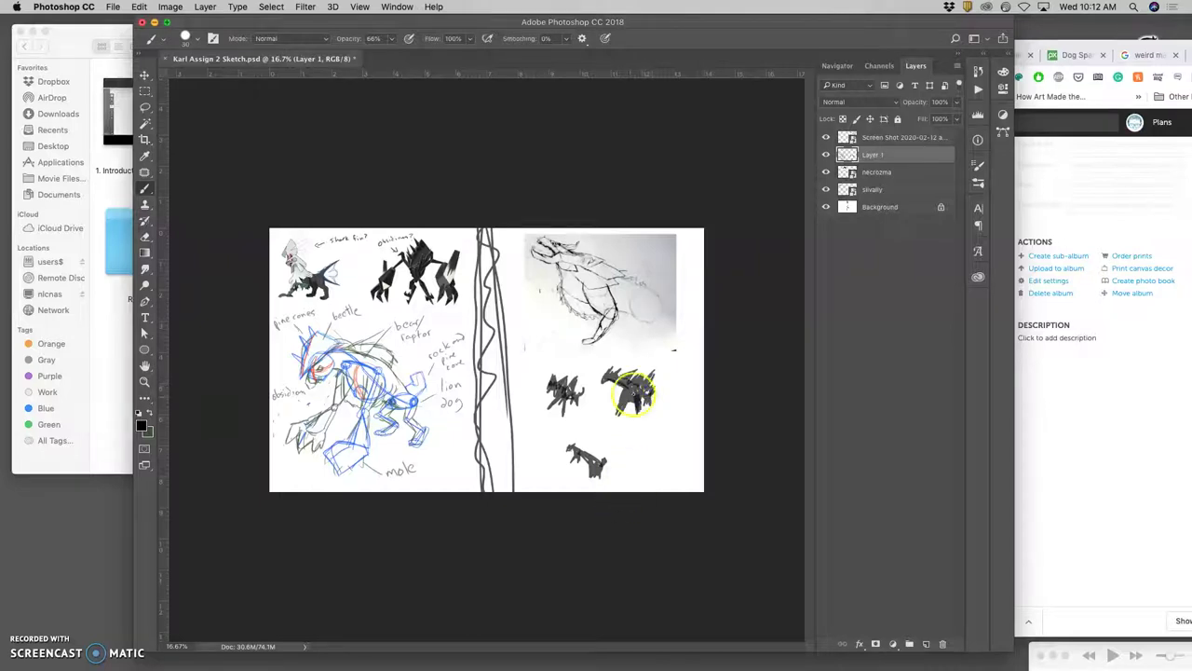
# Step: Darken and spike the remaining silhouettes, then save the sketch document
pyautogui.moveTo(581, 447)
pyautogui.mouseDown()
pyautogui.moveTo(601, 481)
pyautogui.moveTo(564, 435)
pyautogui.moveTo(618, 438)
pyautogui.moveTo(586, 436)
pyautogui.mouseUp()
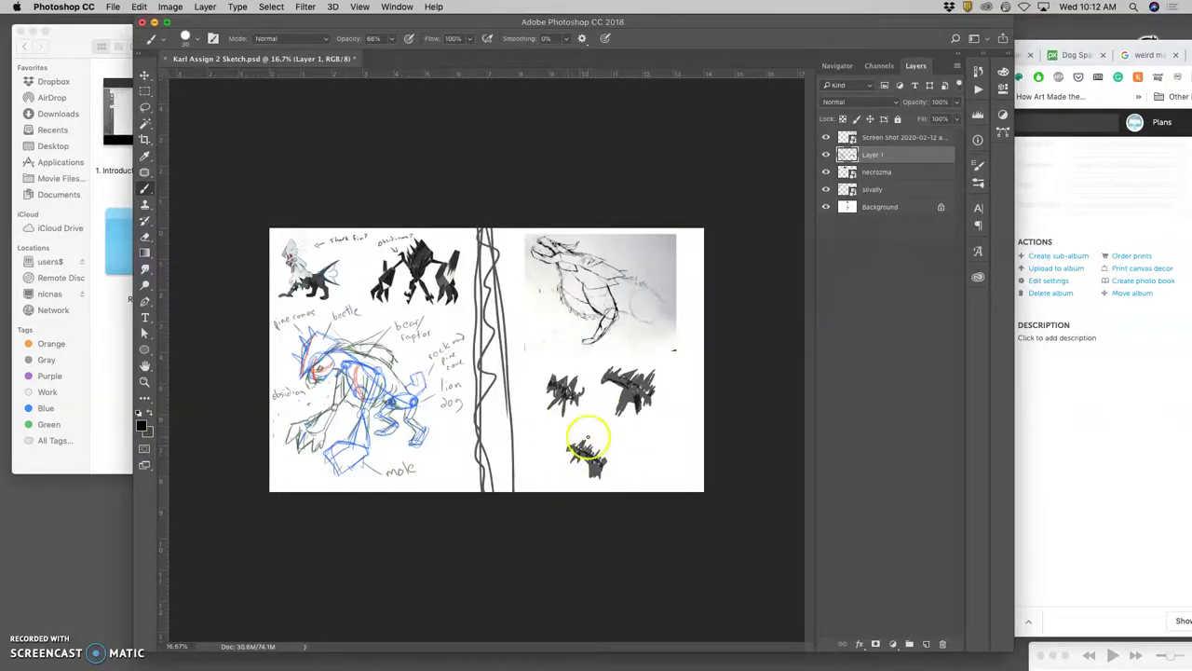
pyautogui.moveTo(664, 371)
pyautogui.mouseDown()
pyautogui.moveTo(611, 365)
pyautogui.moveTo(660, 370)
pyautogui.moveTo(640, 410)
pyautogui.moveTo(614, 396)
pyautogui.moveTo(639, 389)
pyautogui.moveTo(633, 421)
pyautogui.moveTo(582, 381)
pyautogui.moveTo(581, 394)
pyautogui.moveTo(541, 405)
pyautogui.moveTo(598, 379)
pyautogui.moveTo(572, 367)
pyautogui.mouseUp()
pyautogui.moveTo(391, 358); pyautogui.dragTo(382, 380)
pyautogui.moveTo(573, 279)
pyautogui.mouseDown()
pyautogui.moveTo(594, 292)
pyautogui.moveTo(582, 350)
pyautogui.moveTo(567, 303)
pyautogui.moveTo(577, 307)
pyautogui.moveTo(532, 330)
pyautogui.moveTo(555, 306)
pyautogui.mouseUp()
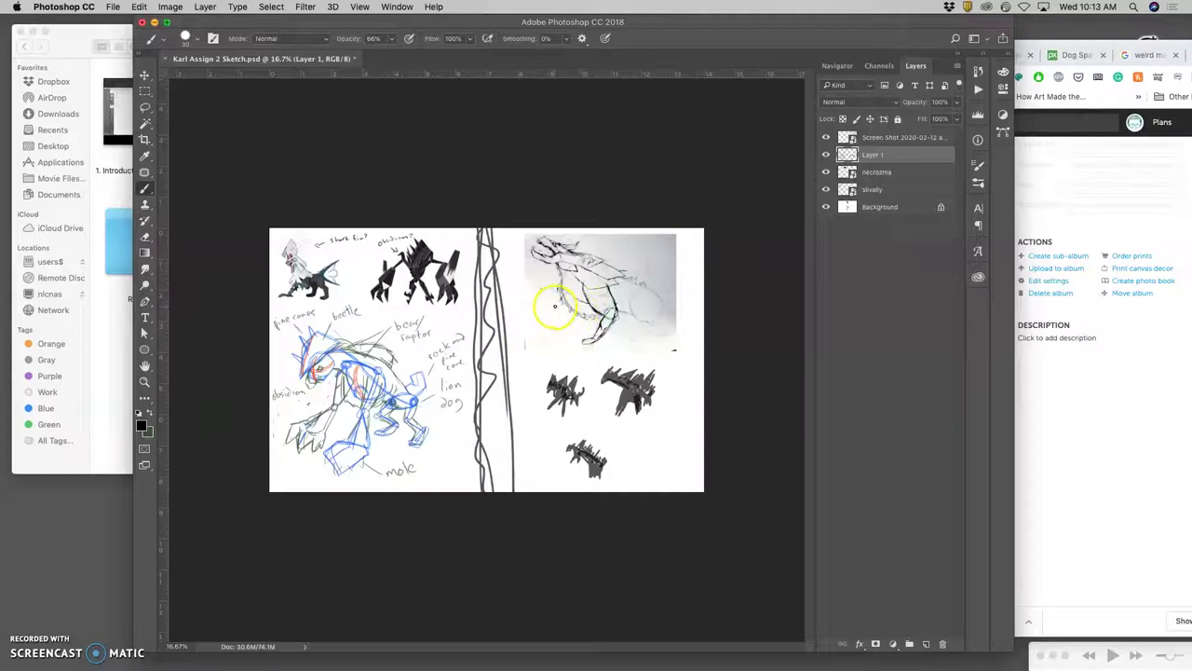
pyautogui.press('super+s')
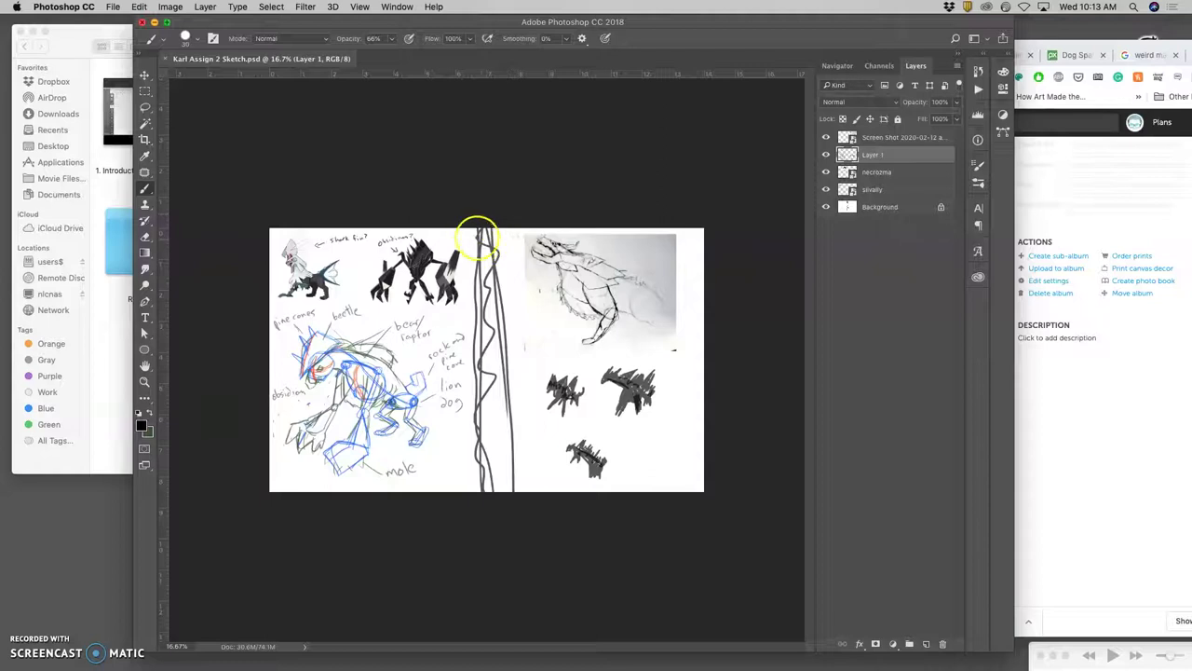
# Step: Open the first Photobucket student example and step through the sketches, Kyogre and ostrich included, to 6b
pyautogui.click(1068, 231)
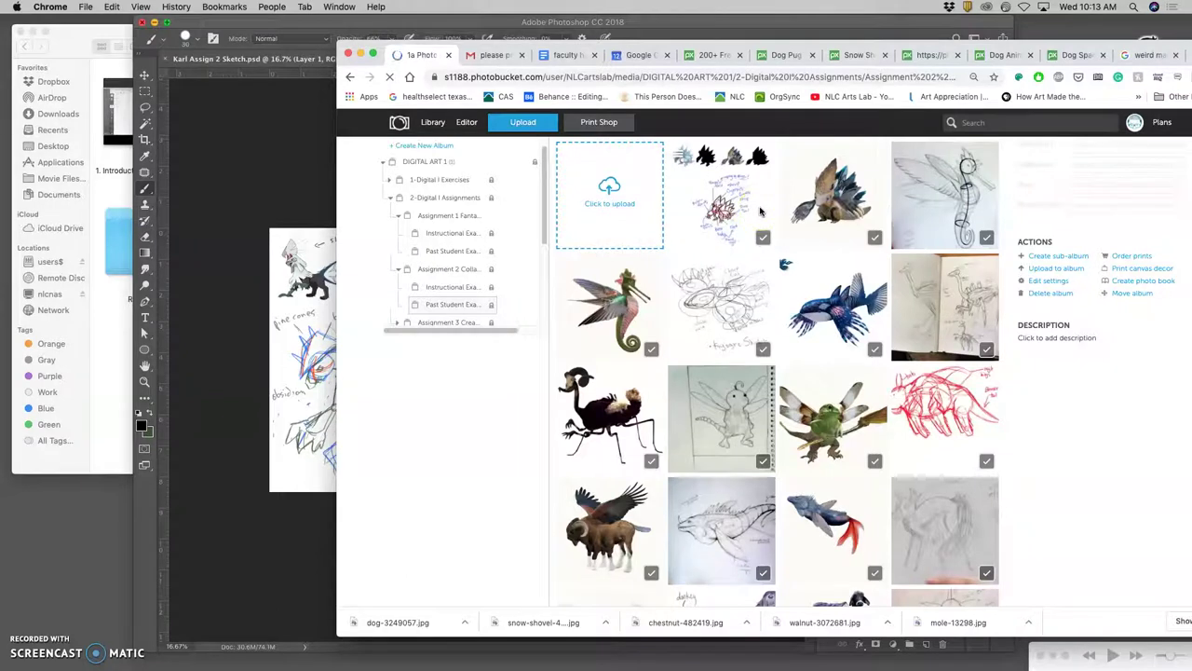
pyautogui.click(759, 213)
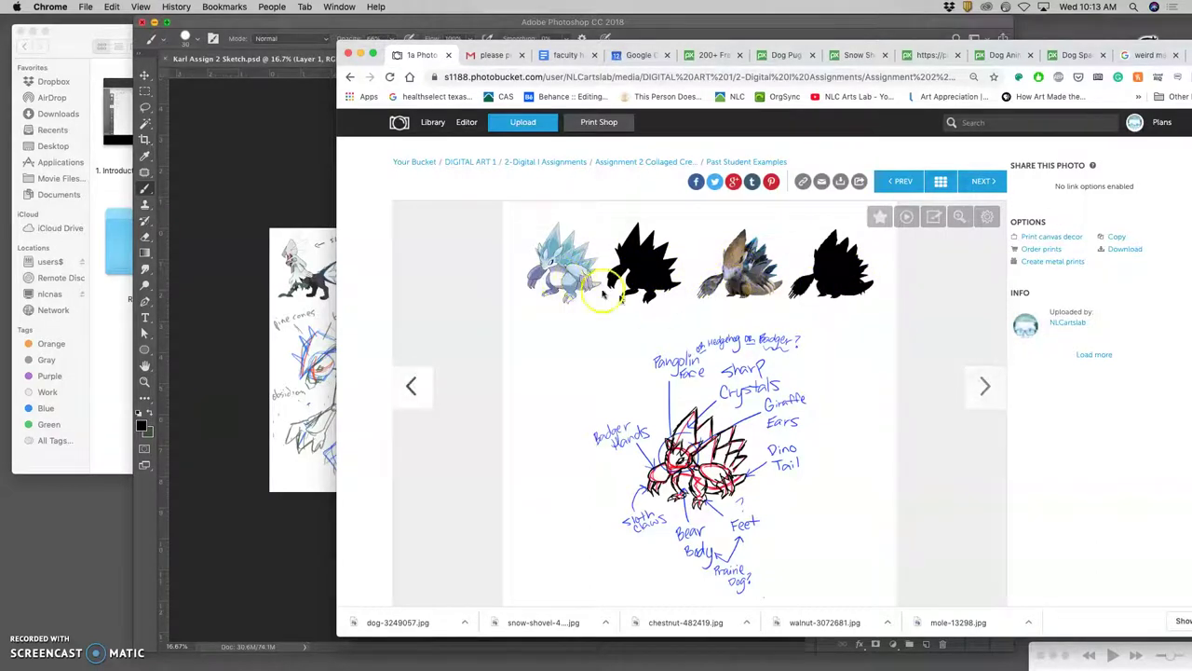
pyautogui.click(984, 388)
pyautogui.click(985, 388)
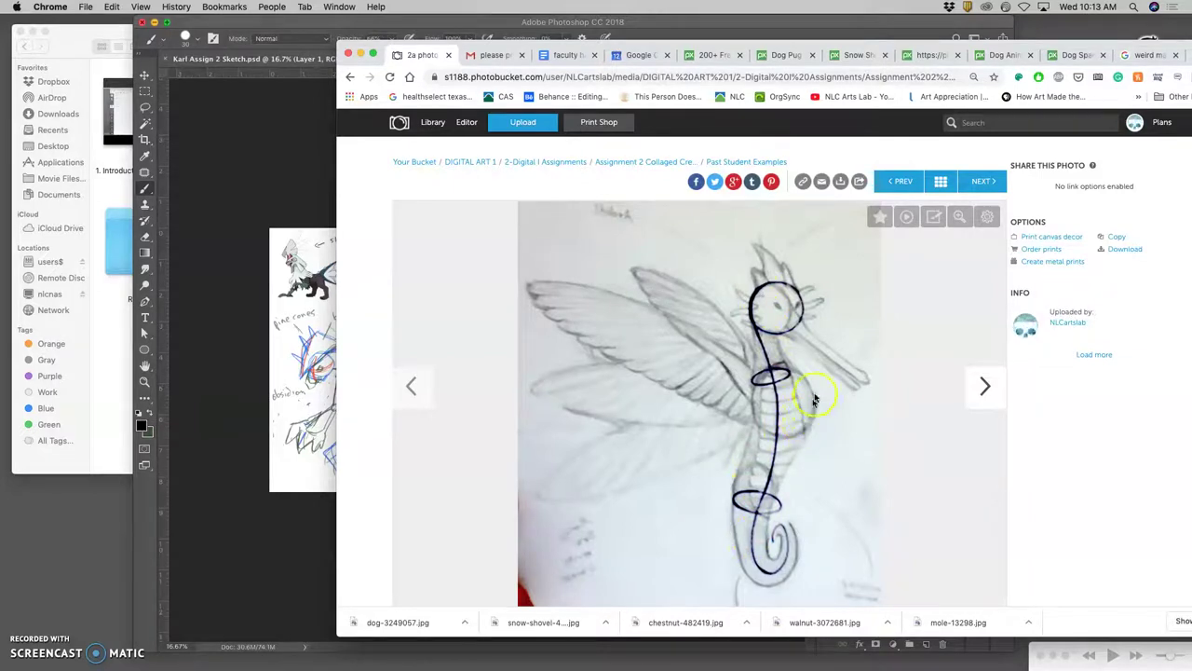
pyautogui.click(984, 387)
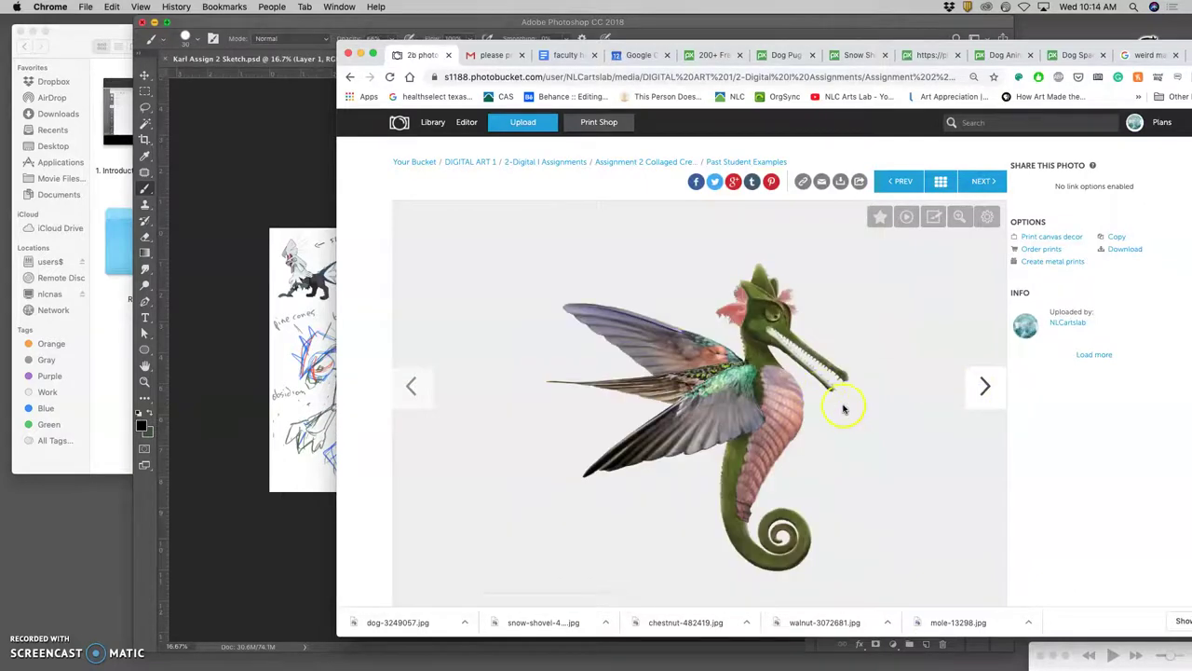
pyautogui.click(985, 388)
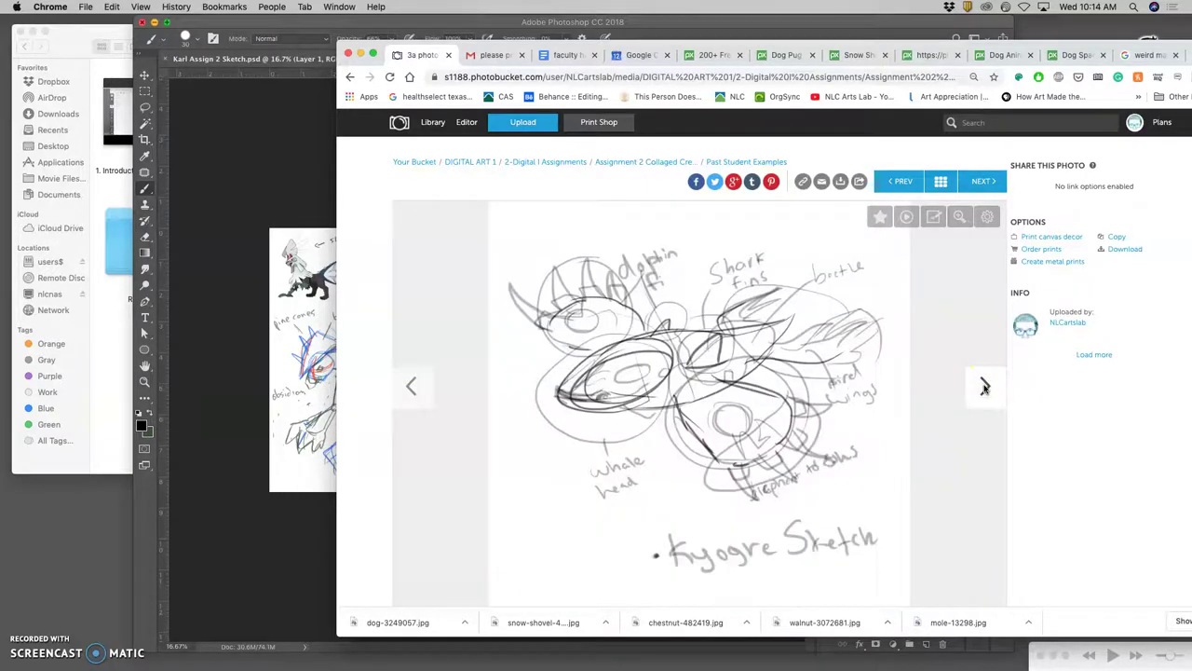
pyautogui.click(984, 386)
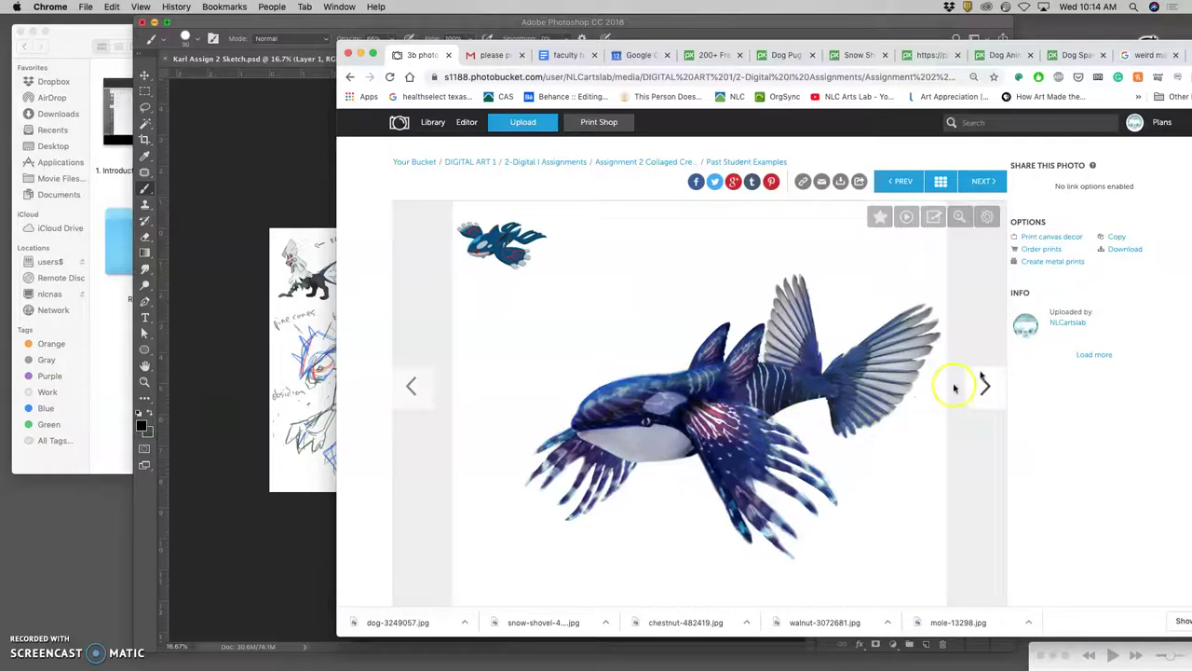
pyautogui.click(985, 388)
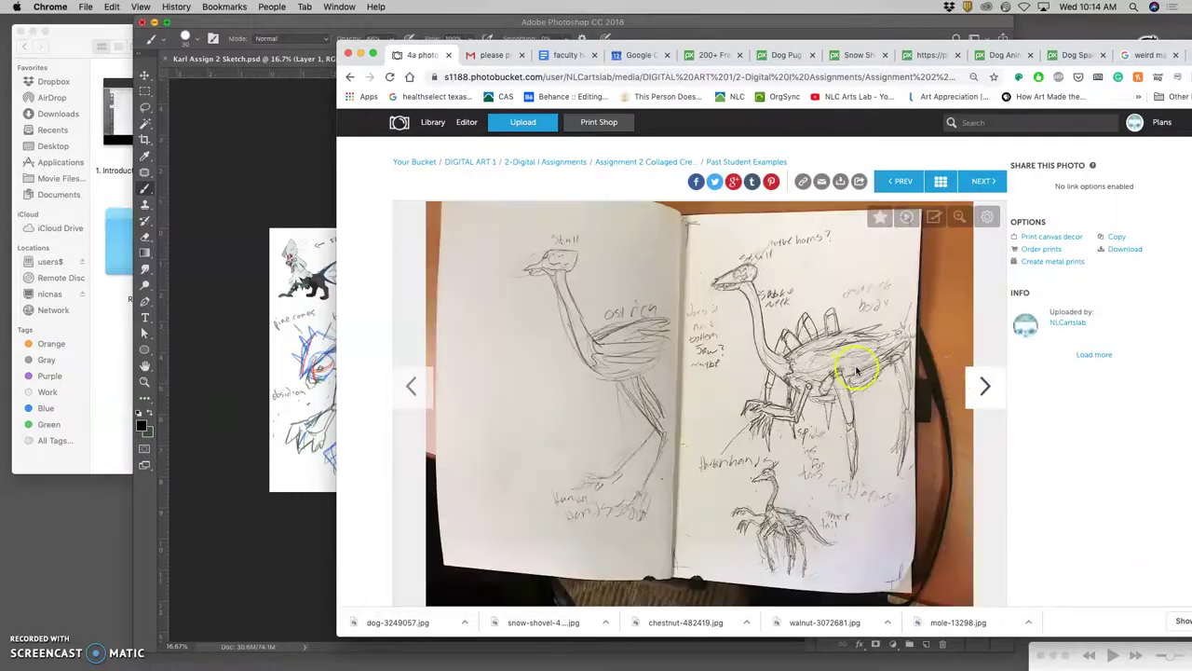
pyautogui.click(984, 387)
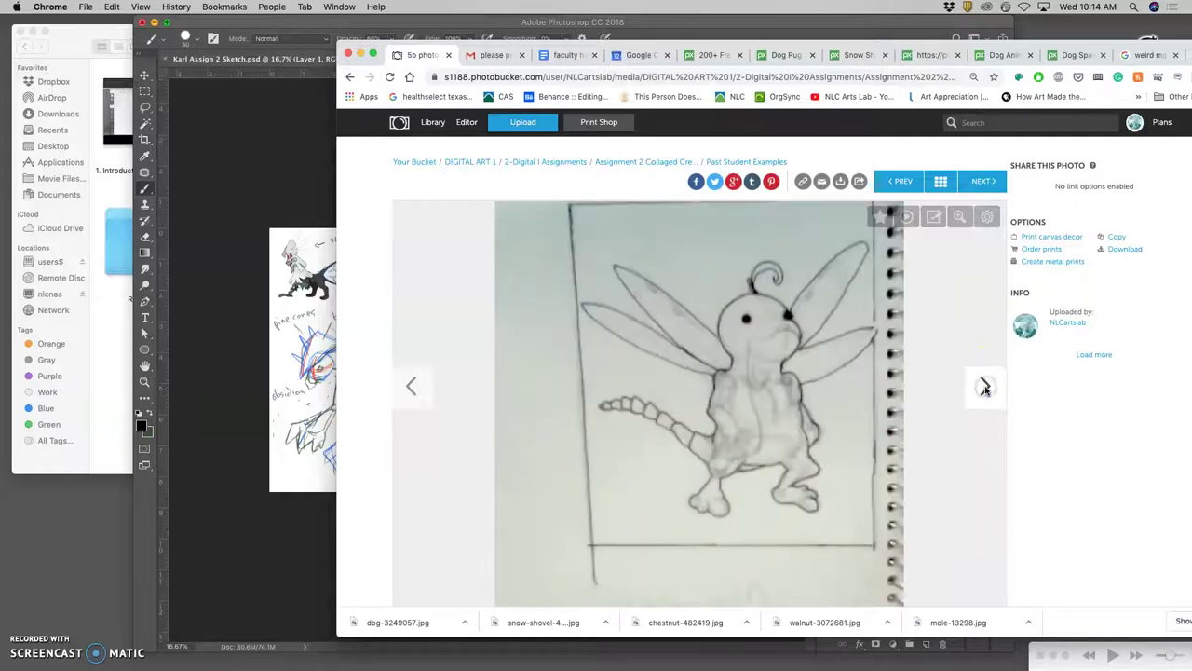
pyautogui.click(985, 387)
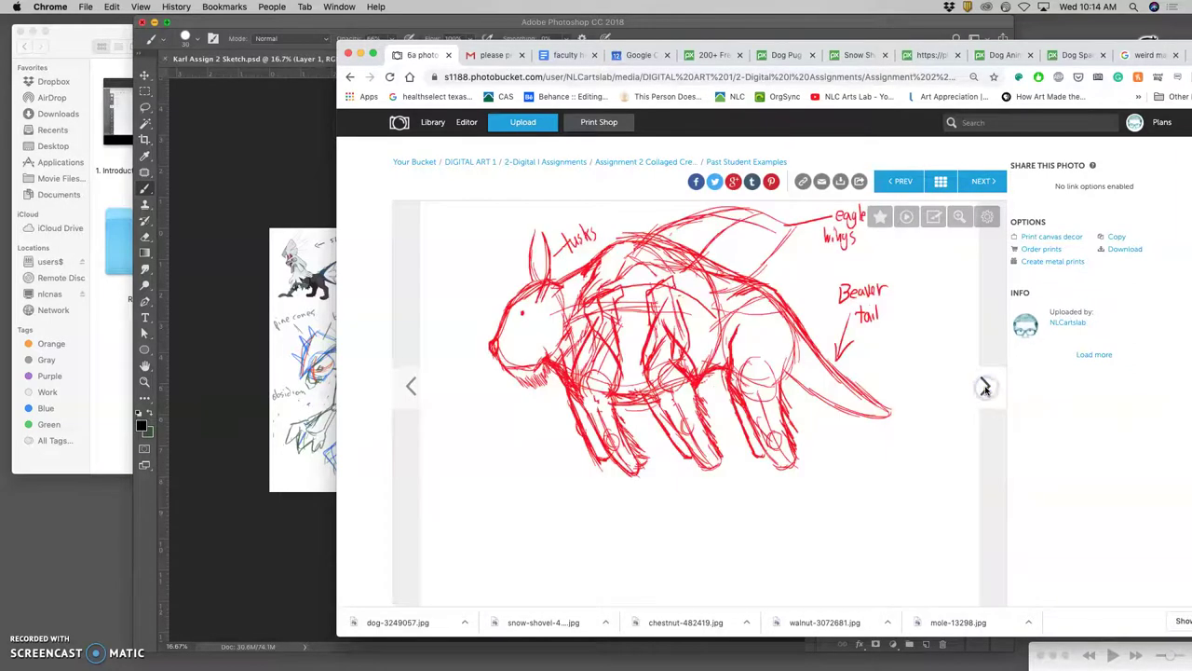
pyautogui.click(985, 388)
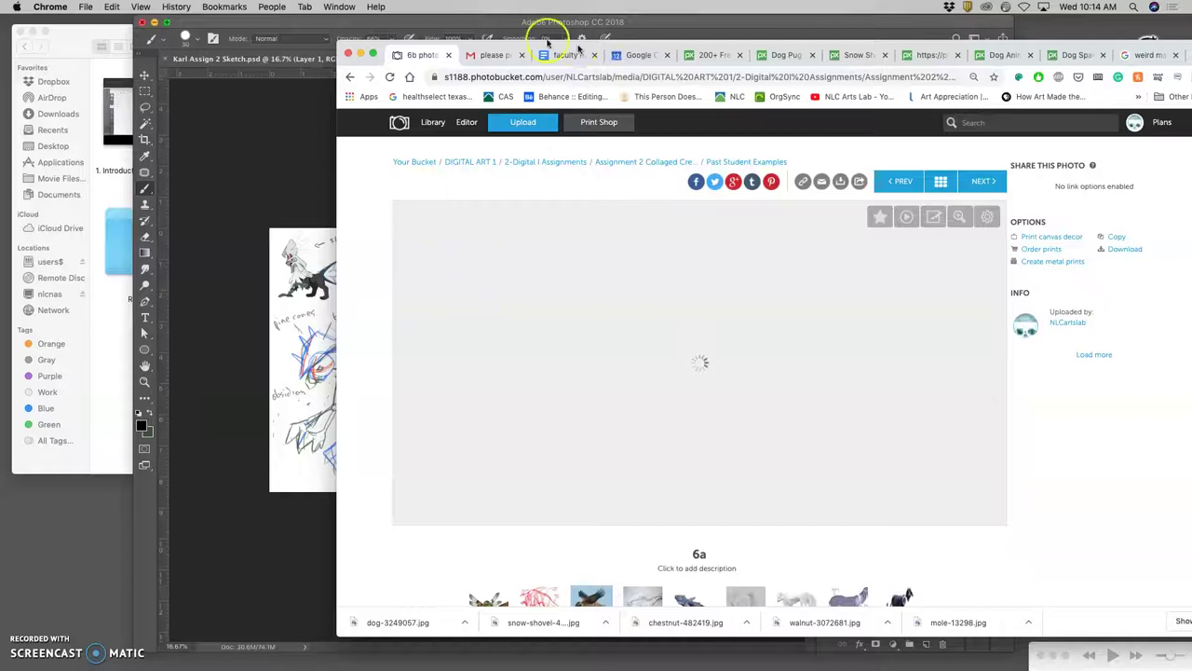
# Step: Switch to the 'weird mammal hands and claws' search and show its Google Images results
pyautogui.click(722, 56)
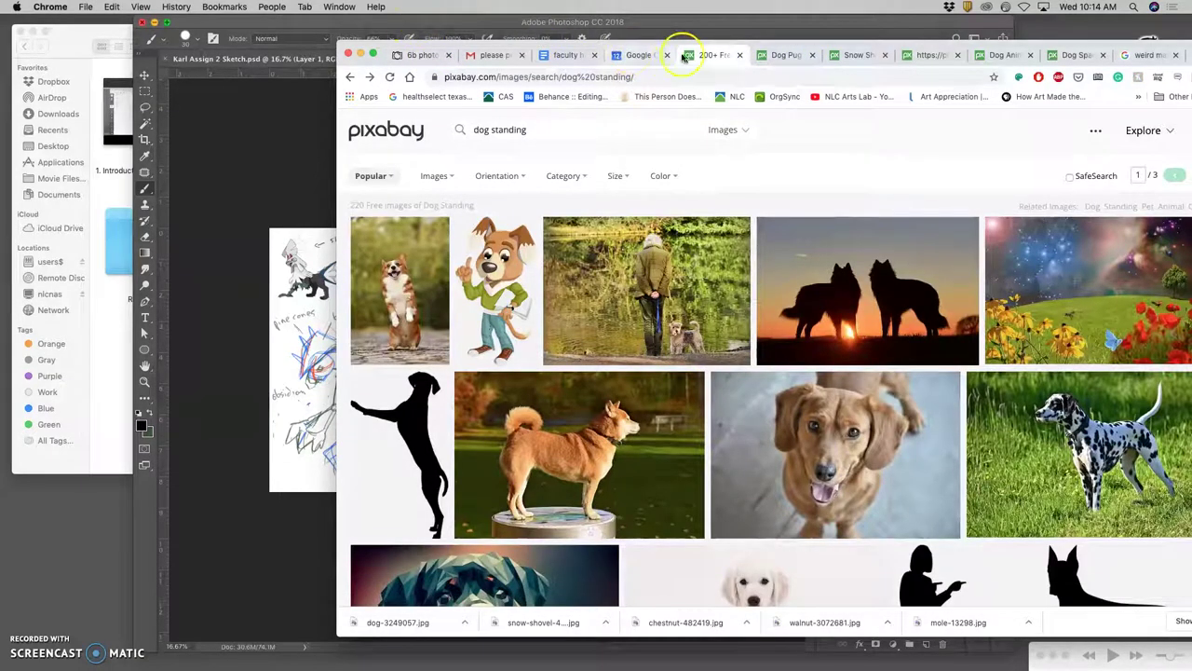
pyautogui.moveTo(391, 46); pyautogui.dragTo(248, 21)
pyautogui.click(1016, 37)
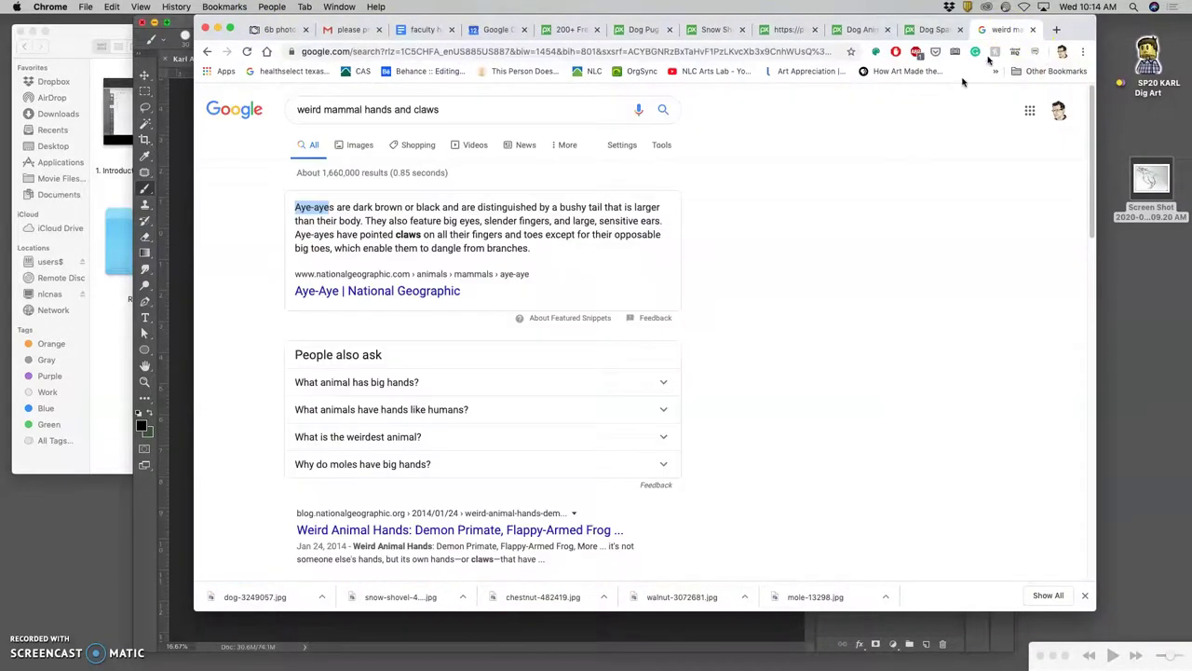
pyautogui.click(456, 110)
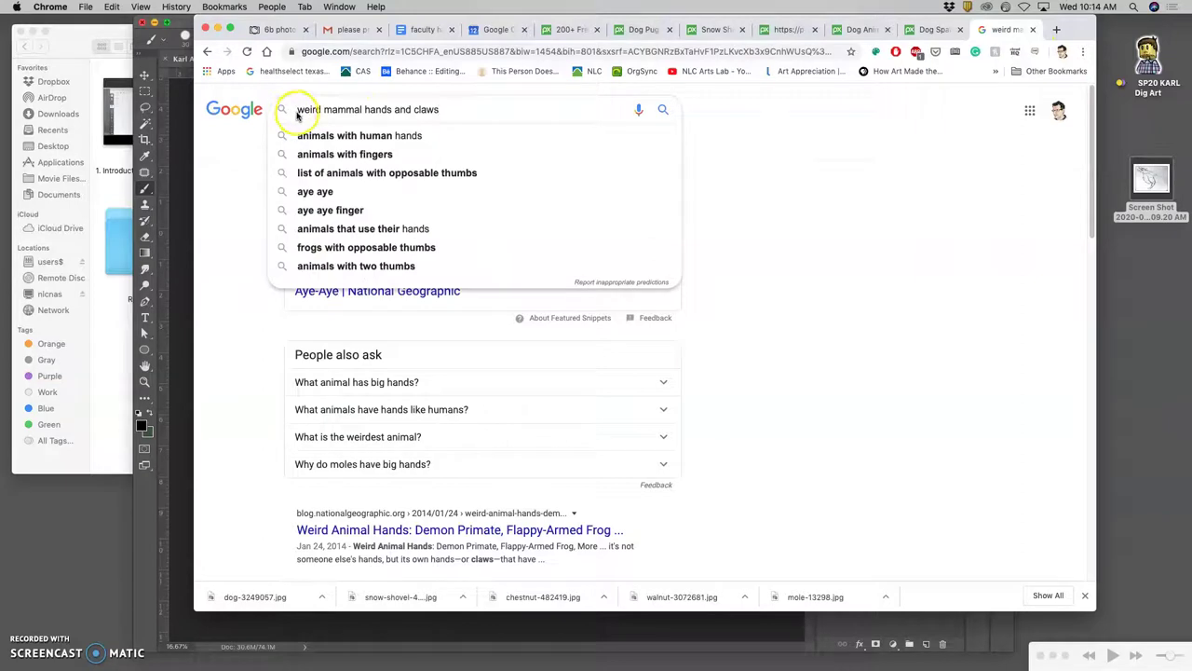
pyautogui.click(226, 174)
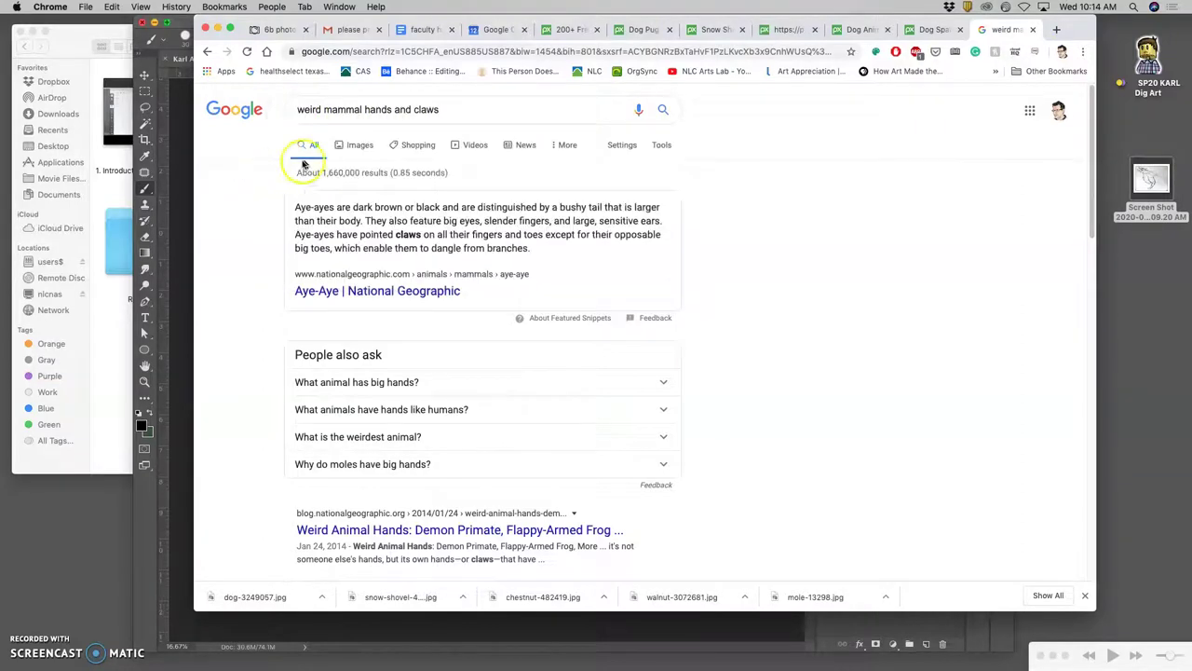
pyautogui.click(357, 146)
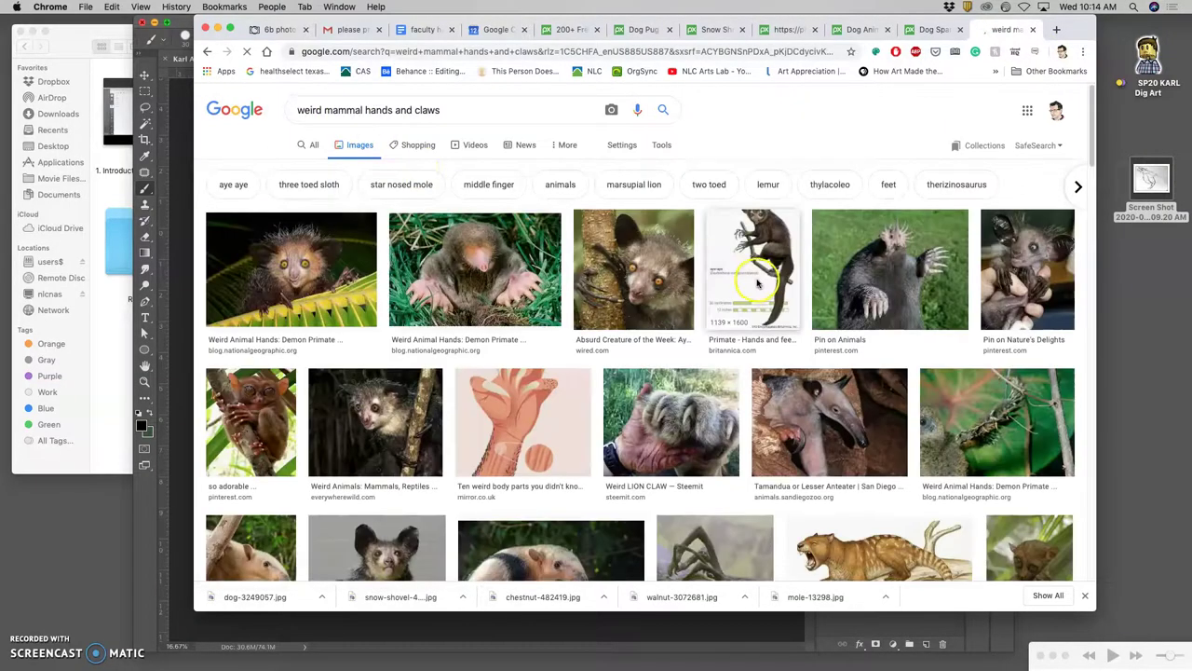
# Step: Scroll the image results and open the star-nosed mole photo
pyautogui.scroll(-5, 759, 317)
pyautogui.scroll(5, 732, 292)
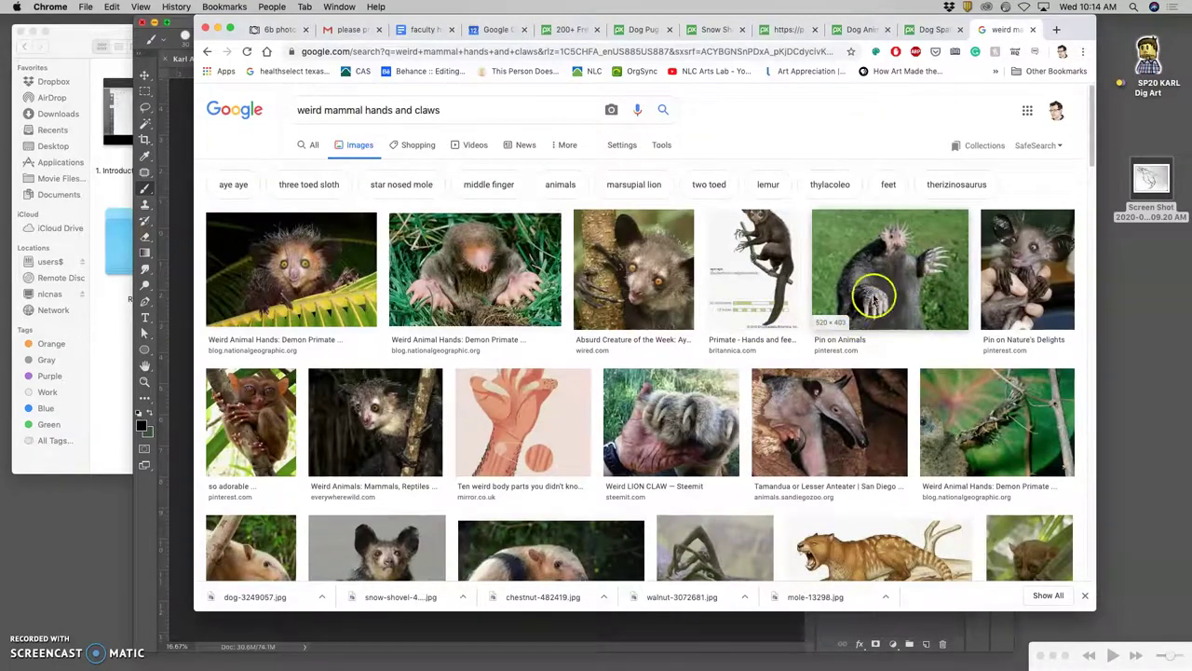
pyautogui.click(831, 324)
# Step: Open the star-nosed mole result and its full-size image in new tabs
pyautogui.rightClick(881, 288)
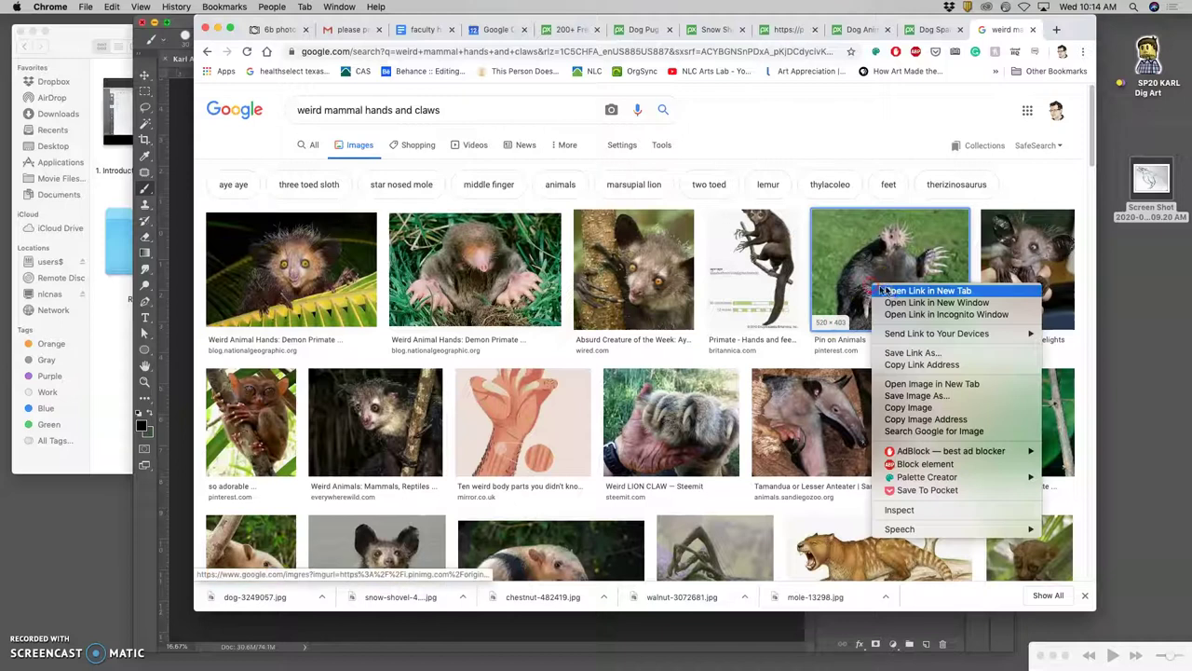
pyautogui.click(892, 291)
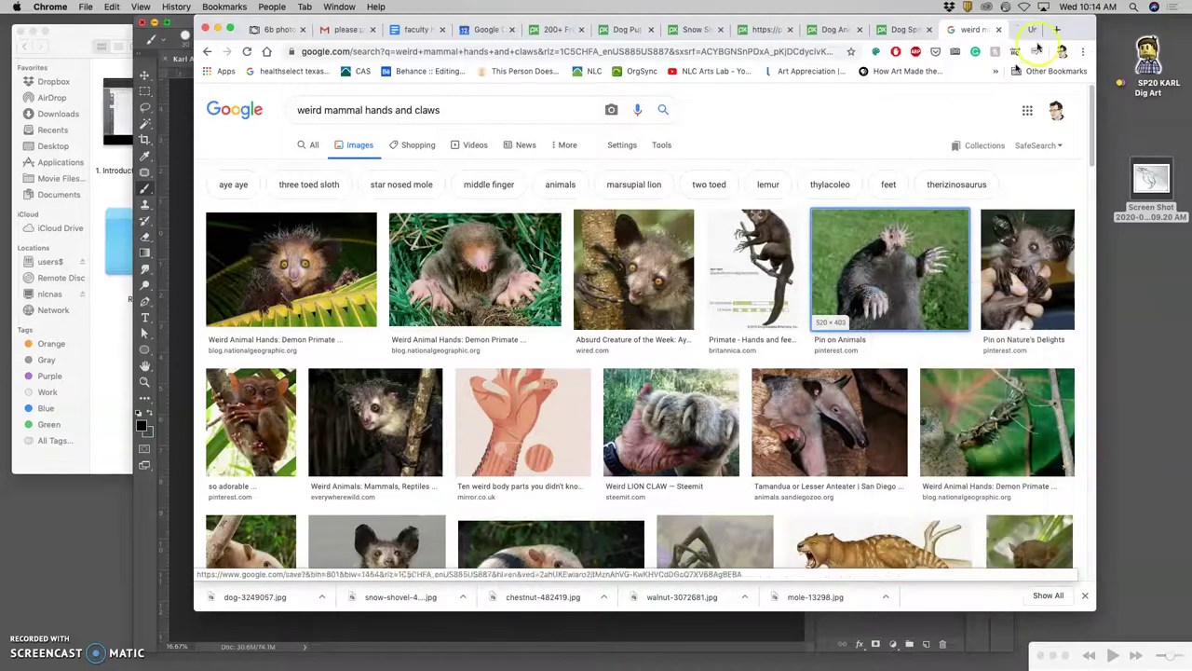
pyautogui.click(1011, 29)
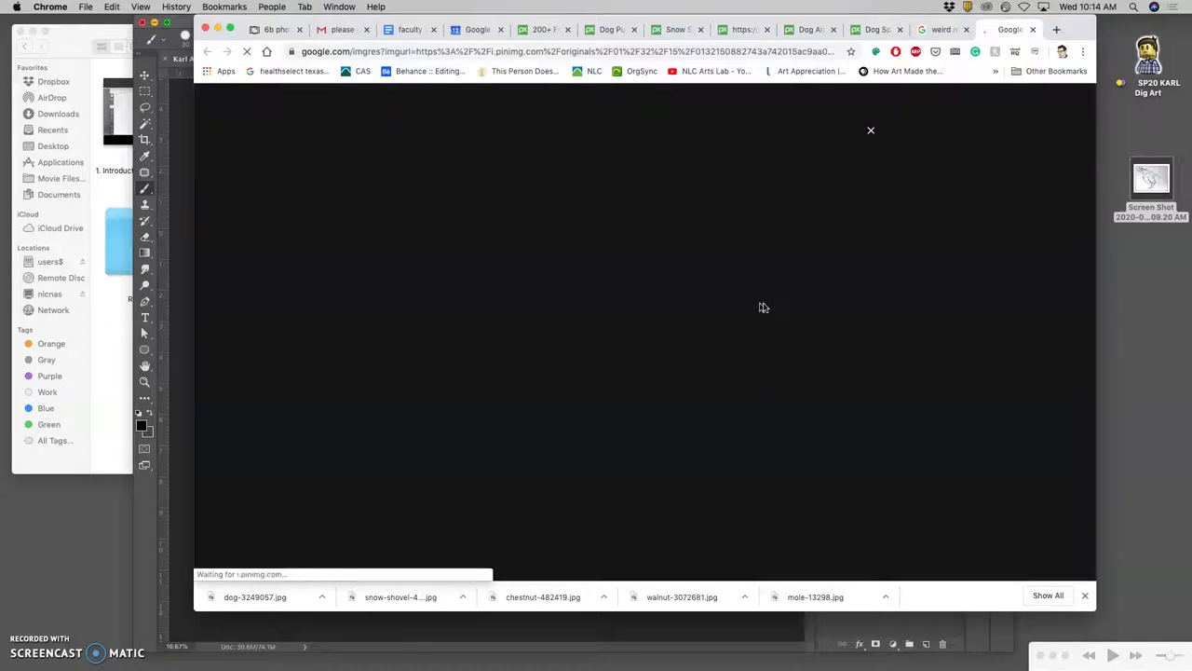
pyautogui.rightClick(596, 280)
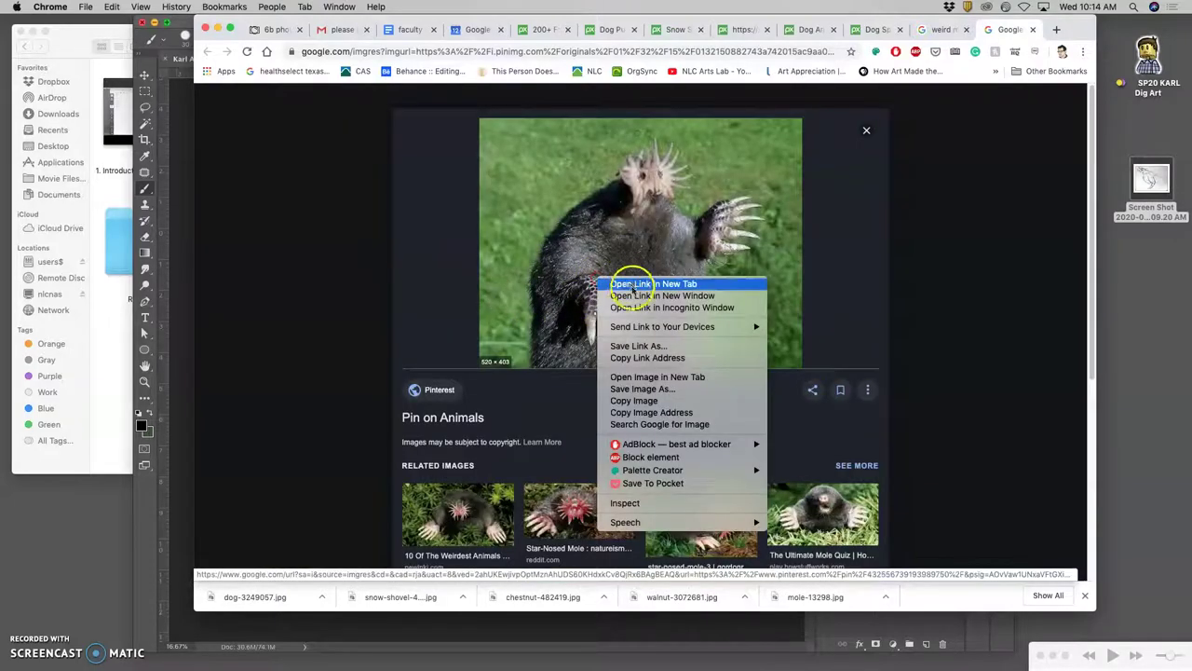
pyautogui.click(657, 376)
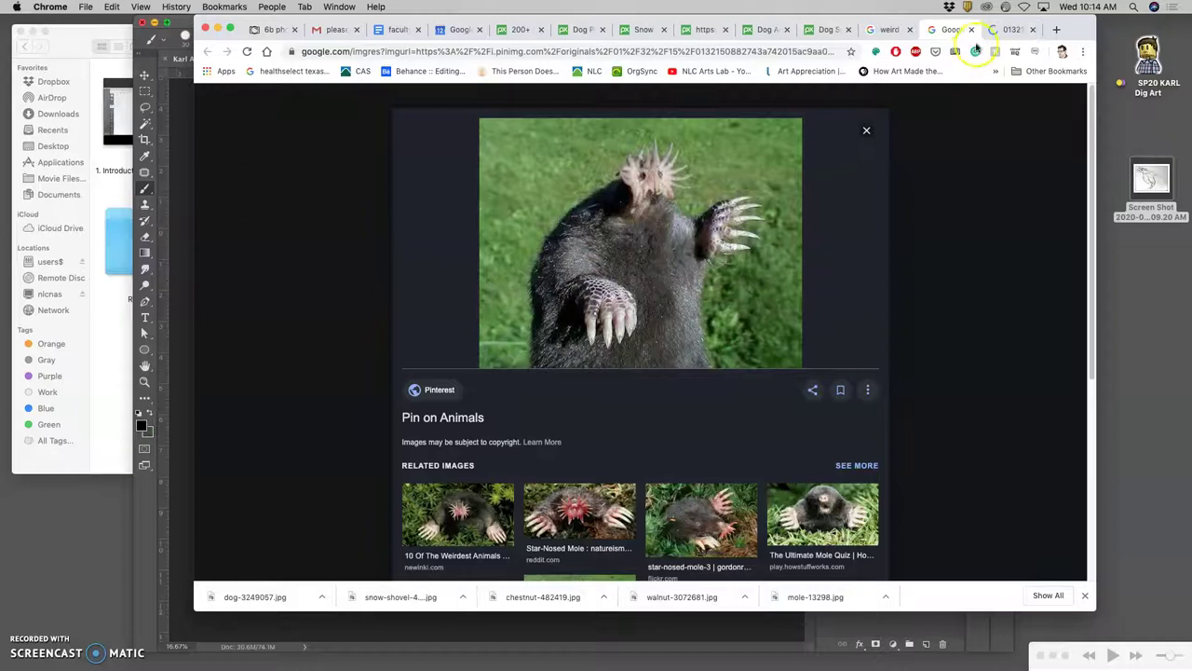
pyautogui.click(1012, 31)
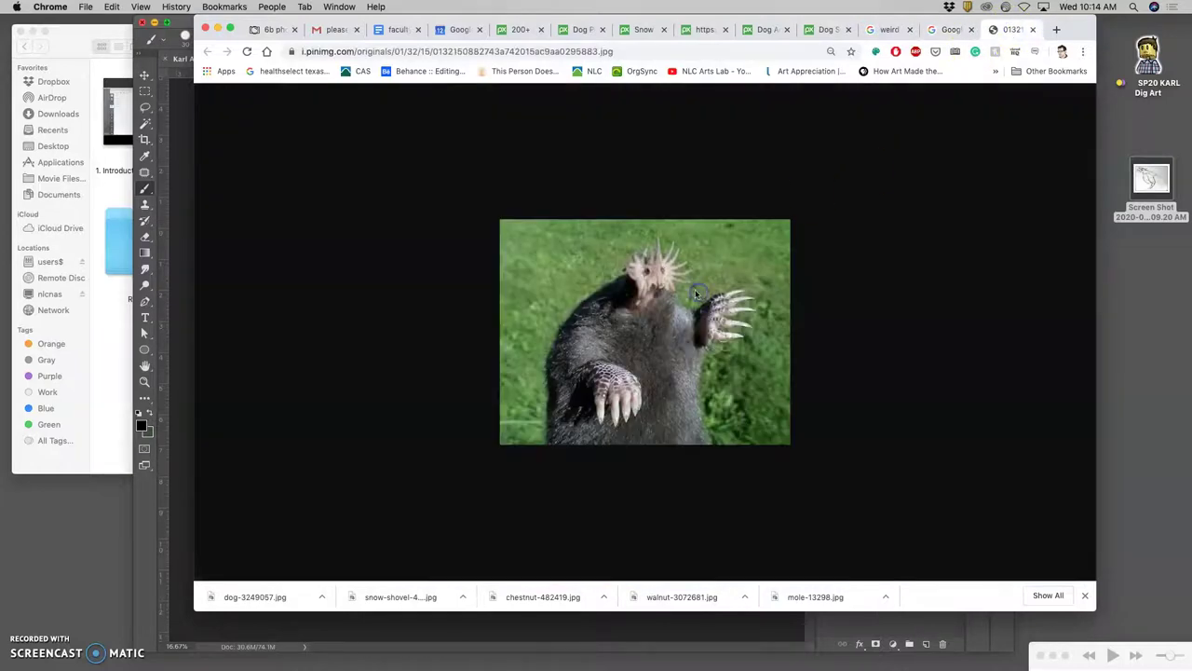
# Step: Magnify the full-size mole image to 500% and pan around to study its claws
pyautogui.click(648, 334)
pyautogui.press('super+equal')
pyautogui.press('super+equal')
pyautogui.press('super+equal')
pyautogui.press('super+equal')
pyautogui.press('super+equal')
pyautogui.press('super+equal')
pyautogui.press('super+equal')
pyautogui.press('super+equal')
pyautogui.press('super+equal')
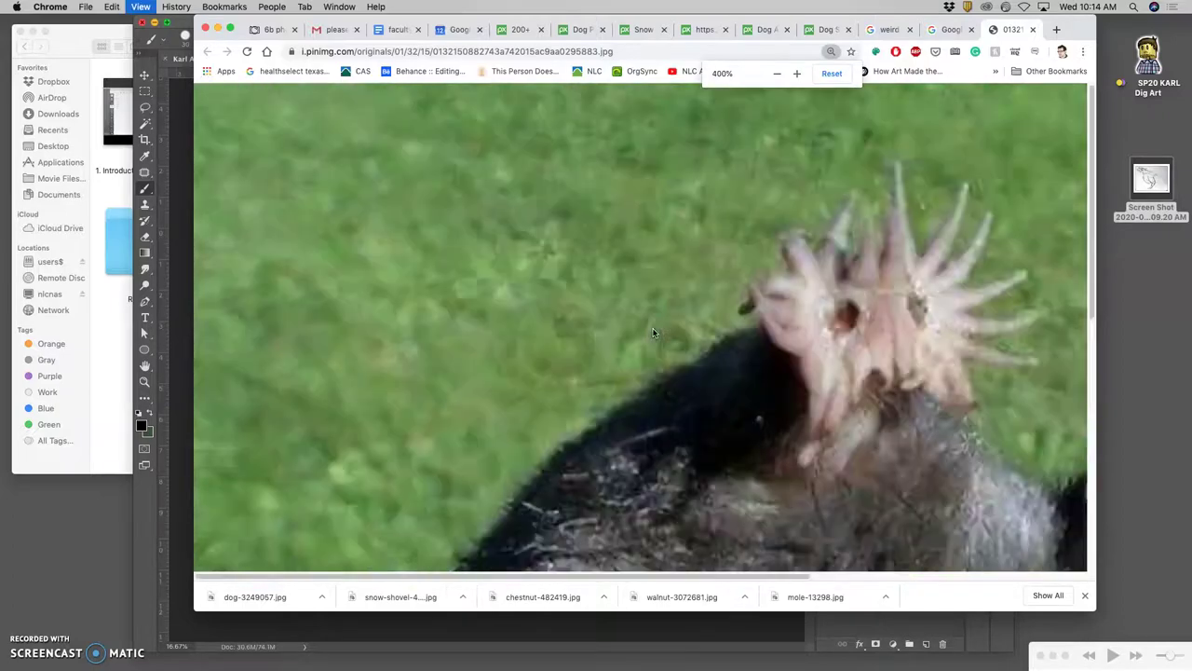
pyautogui.scroll(-10, 663, 356)
pyautogui.hscroll(5, 663, 354)
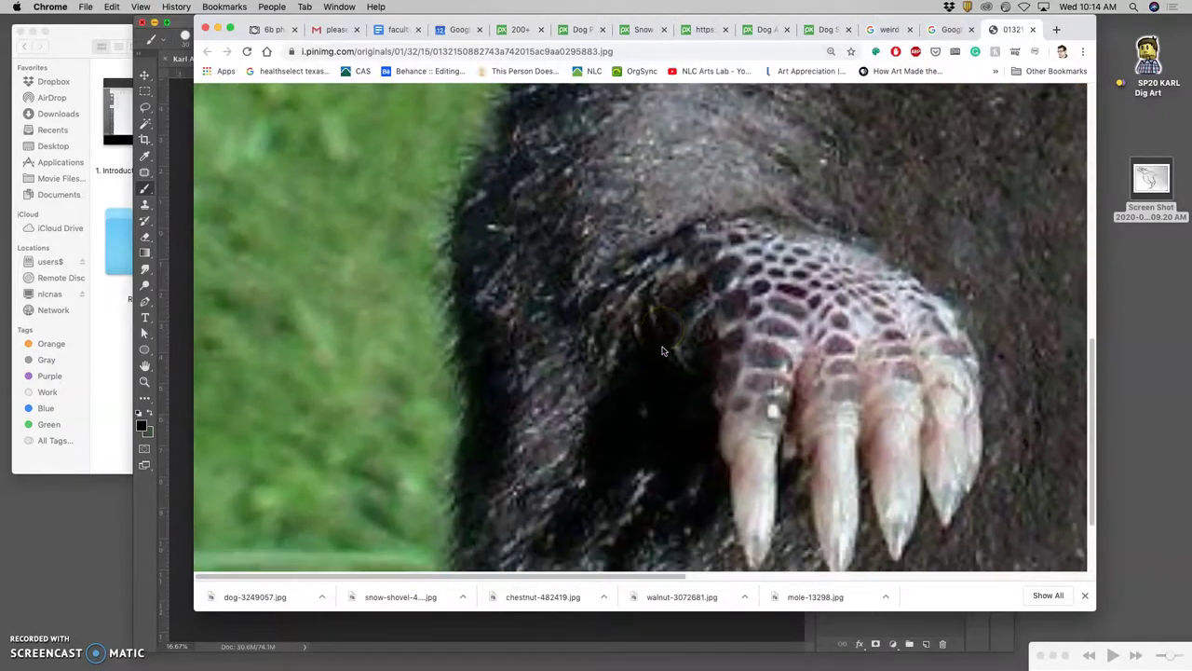
pyautogui.hscroll(5, 663, 352)
pyautogui.scroll(5, 671, 354)
pyautogui.scroll(-3, 680, 359)
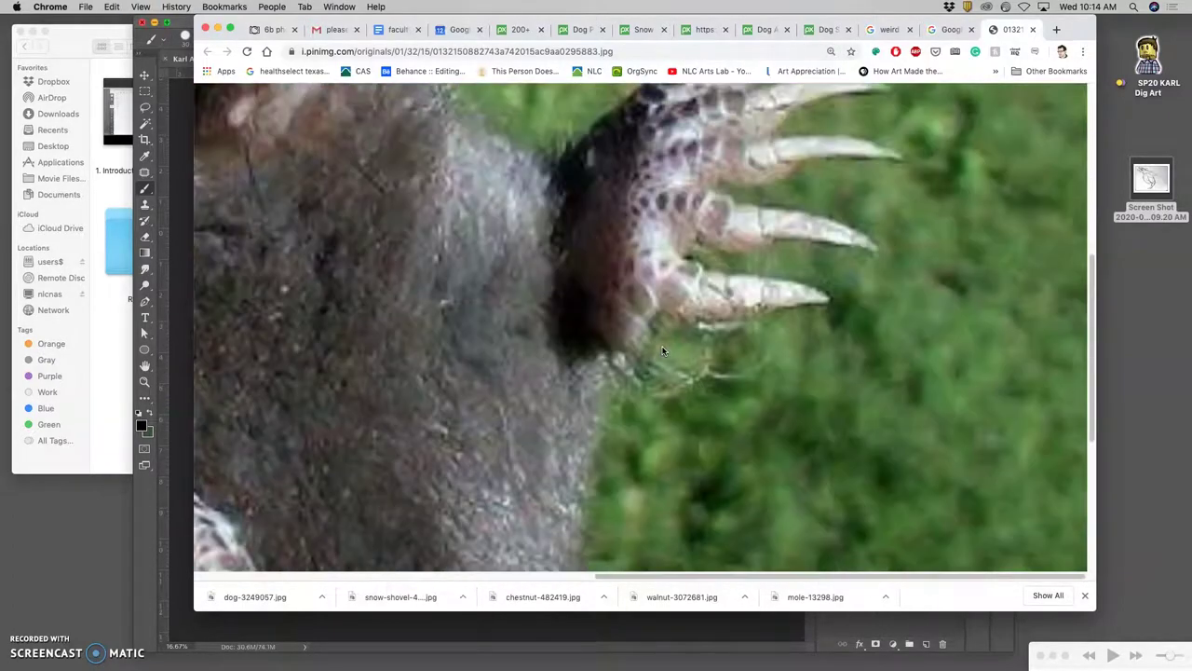
pyautogui.scroll(4, 754, 262)
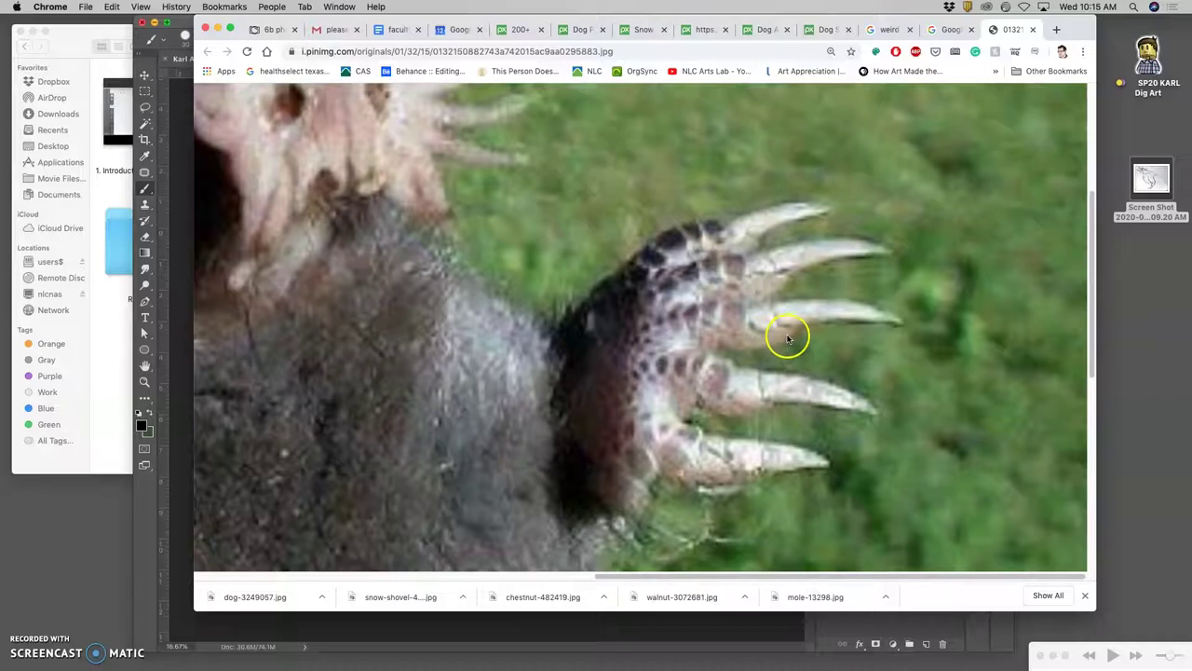
pyautogui.click(1032, 30)
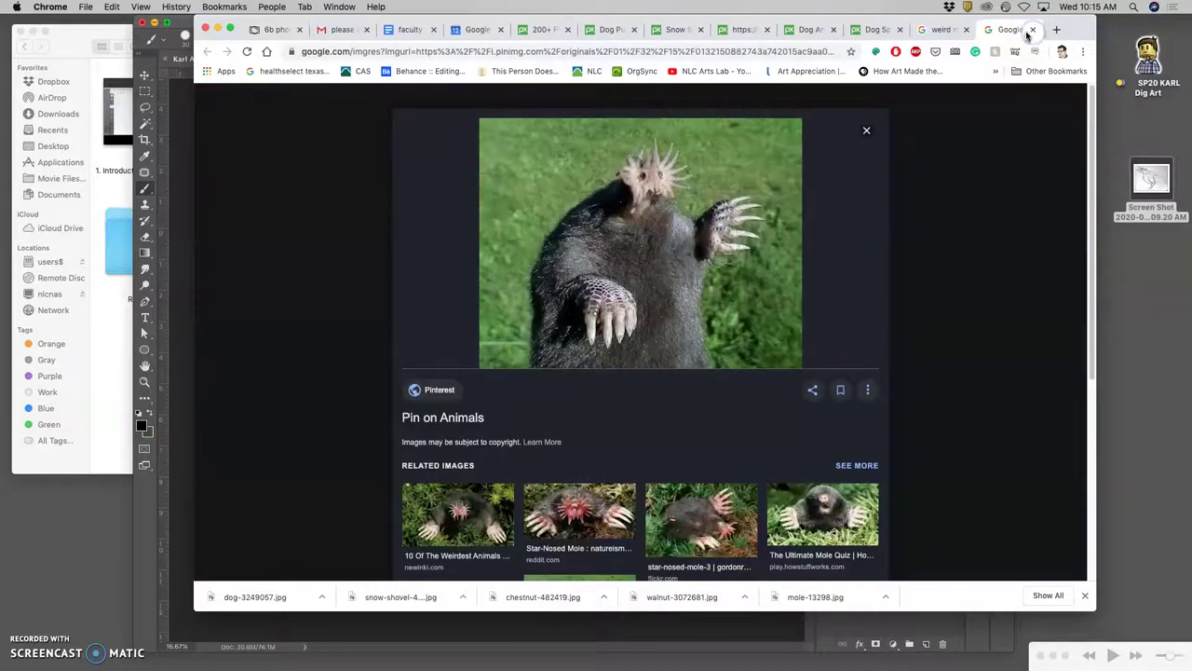
pyautogui.click(1034, 29)
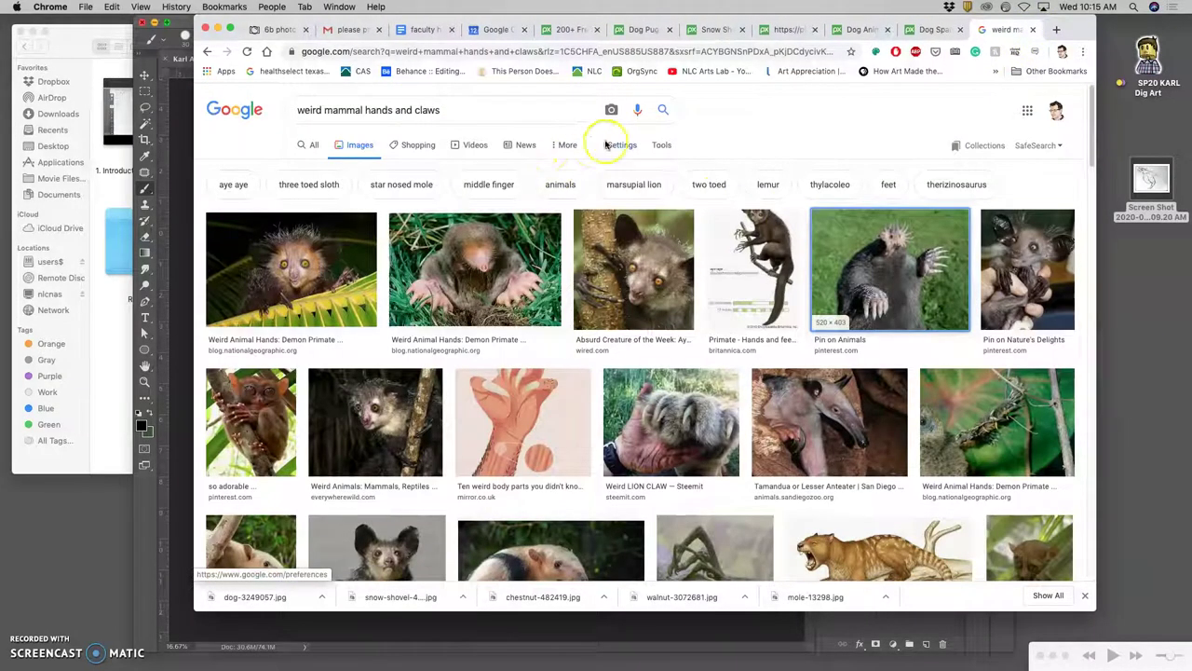
pyautogui.click(672, 147)
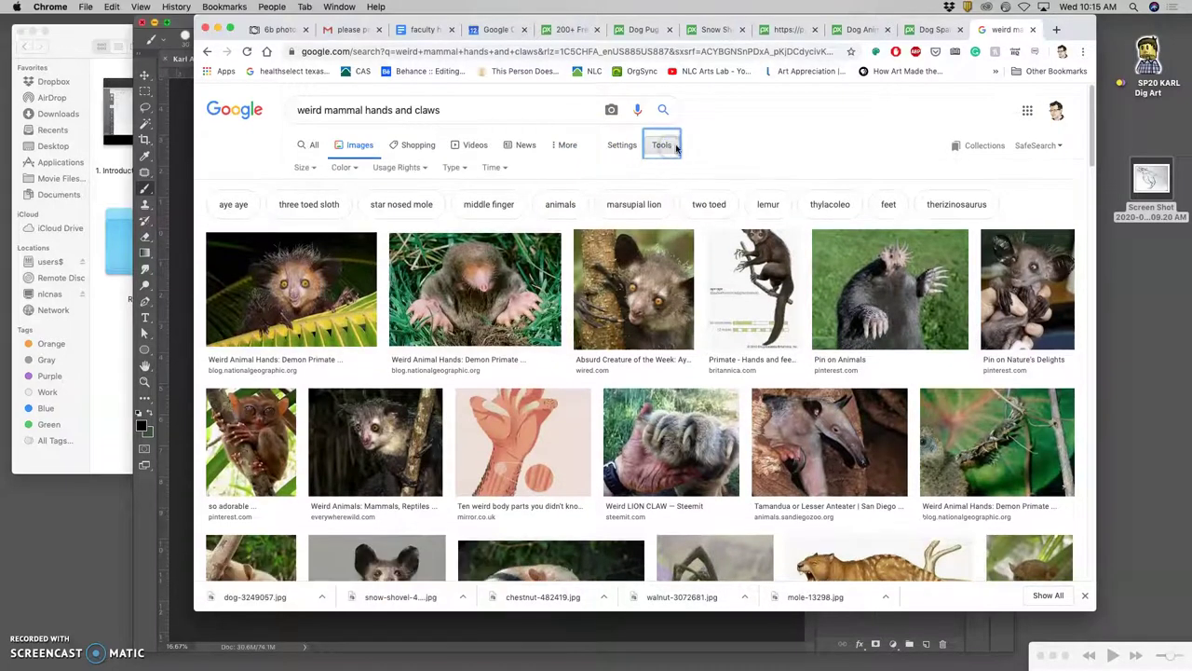
pyautogui.click(306, 168)
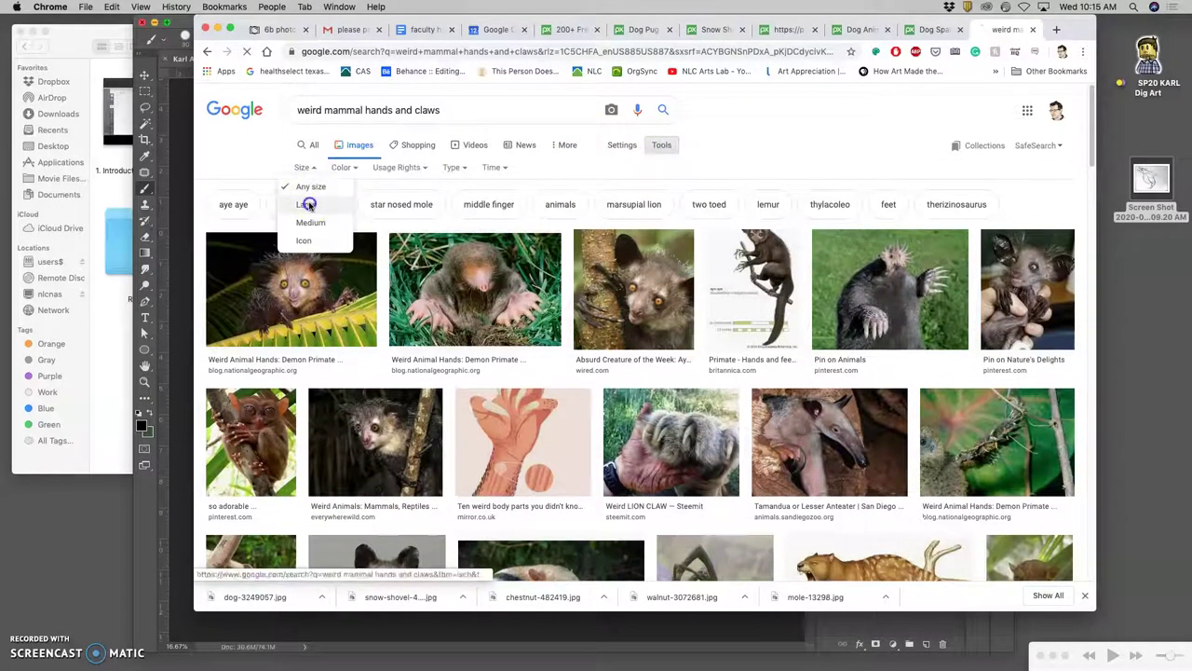
pyautogui.click(312, 204)
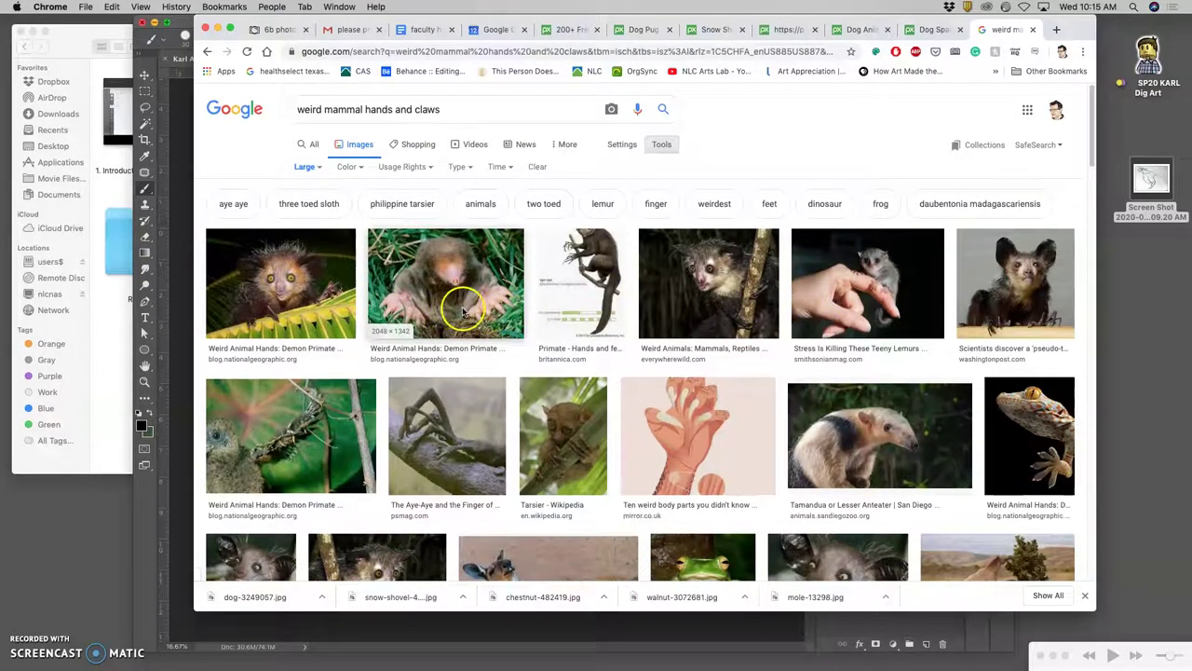
pyautogui.rightClick(465, 309)
pyautogui.click(480, 311)
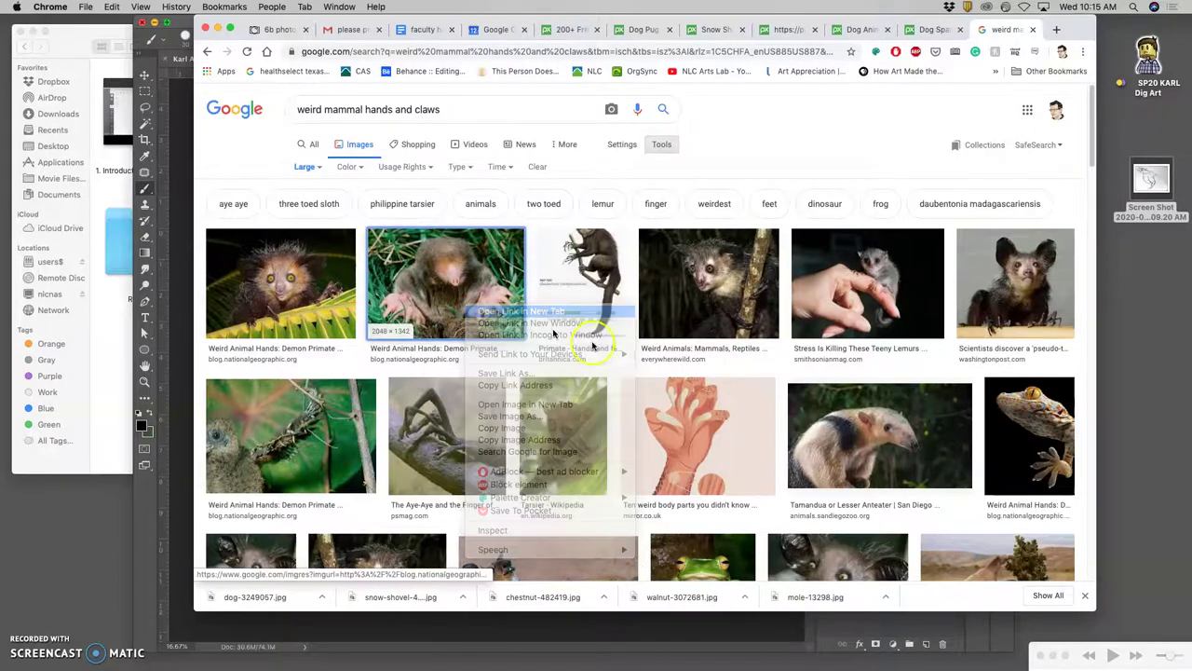
pyautogui.scroll(-3, 637, 350)
pyautogui.scroll(-2, 637, 352)
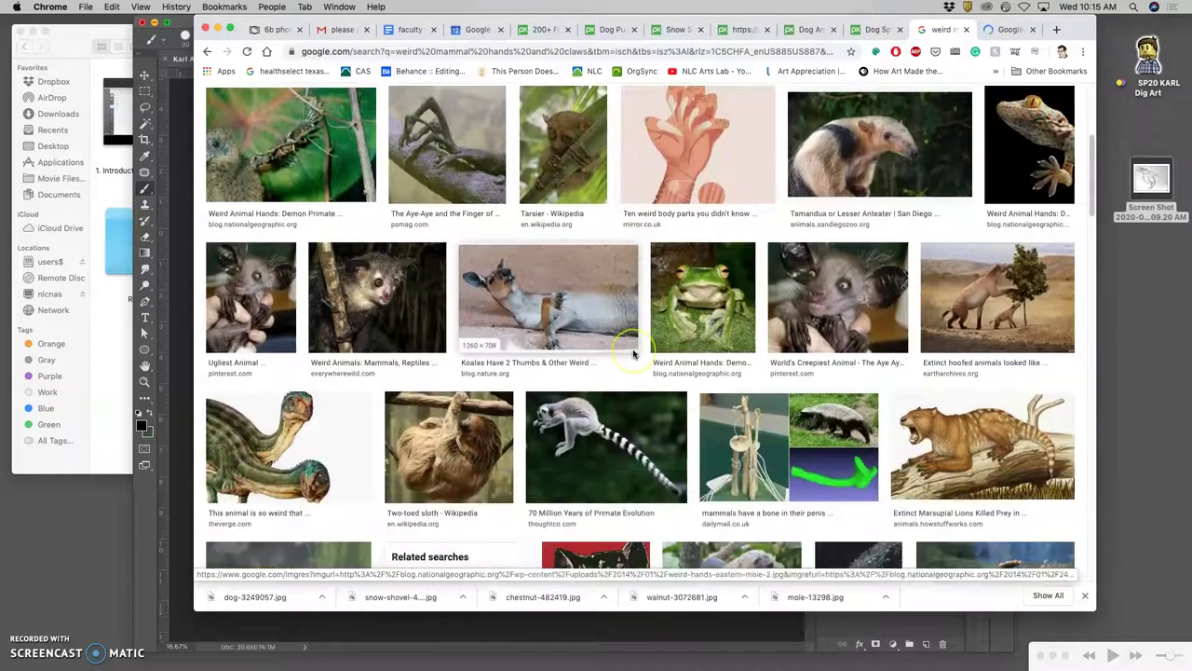
pyautogui.scroll(-2, 633, 353)
pyautogui.scroll(-1, 632, 353)
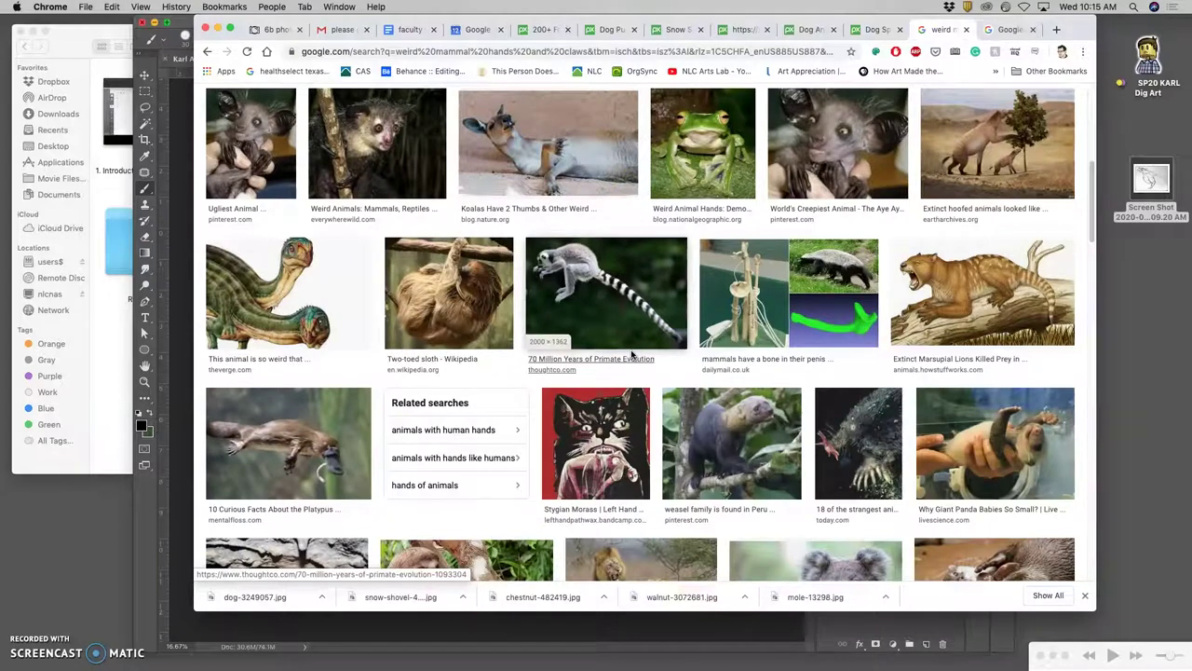
pyautogui.scroll(-1, 631, 354)
pyautogui.scroll(-2, 632, 355)
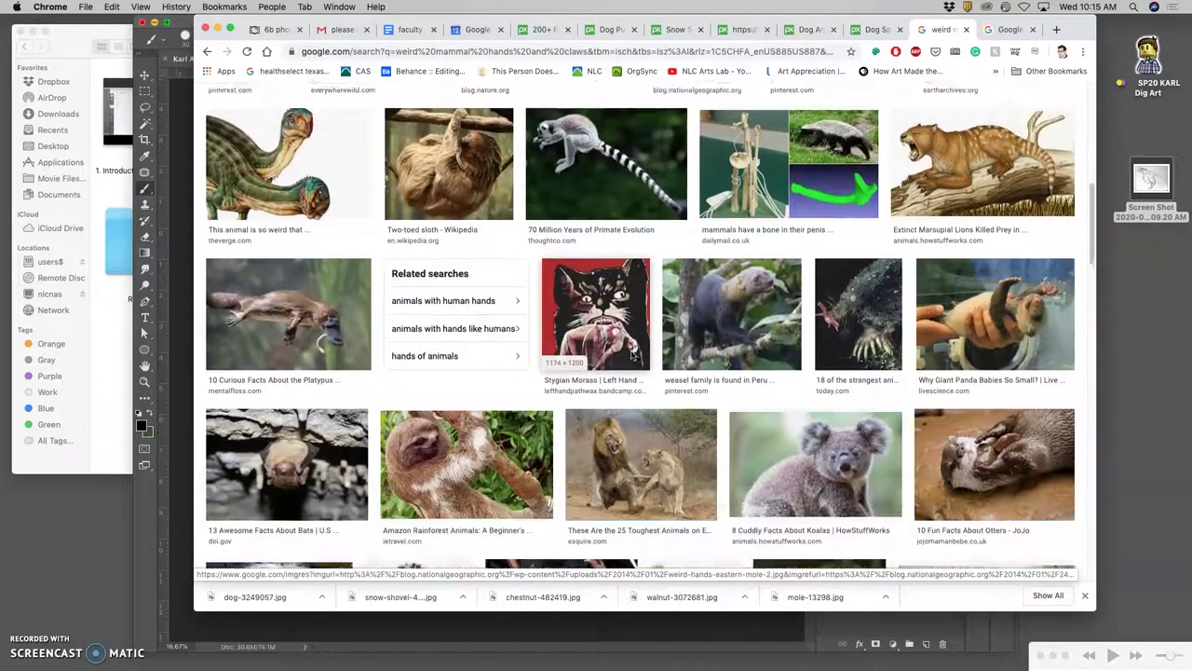
pyautogui.scroll(-2, 632, 355)
pyautogui.scroll(-1, 326, 176)
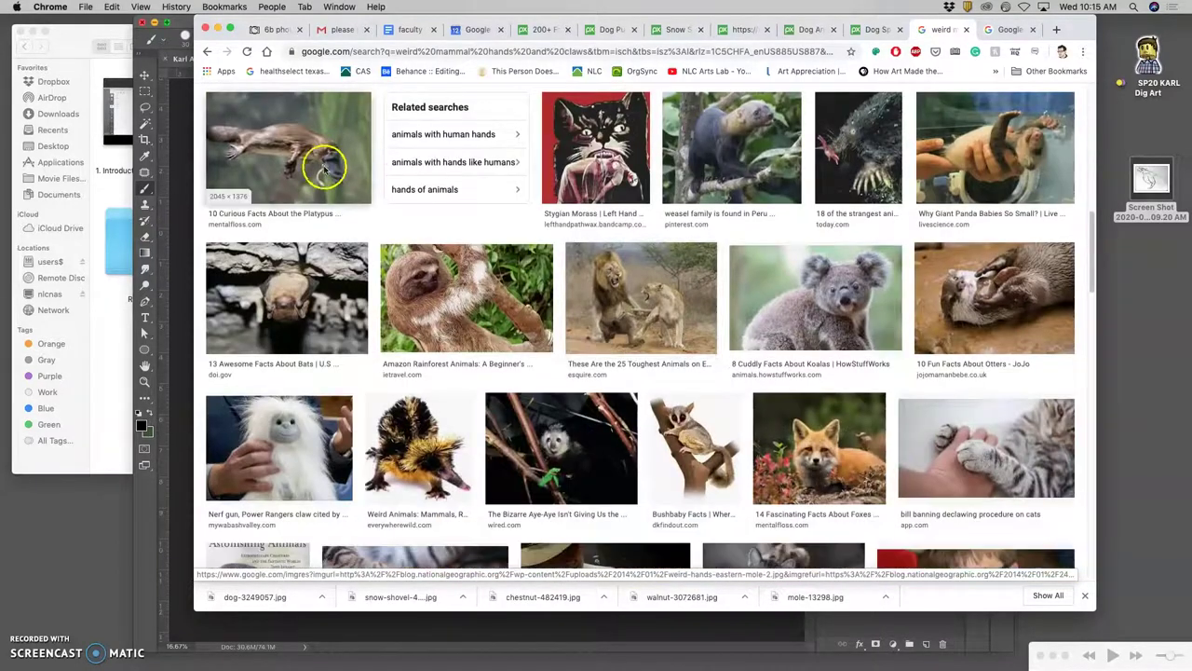
pyautogui.scroll(-1, 447, 279)
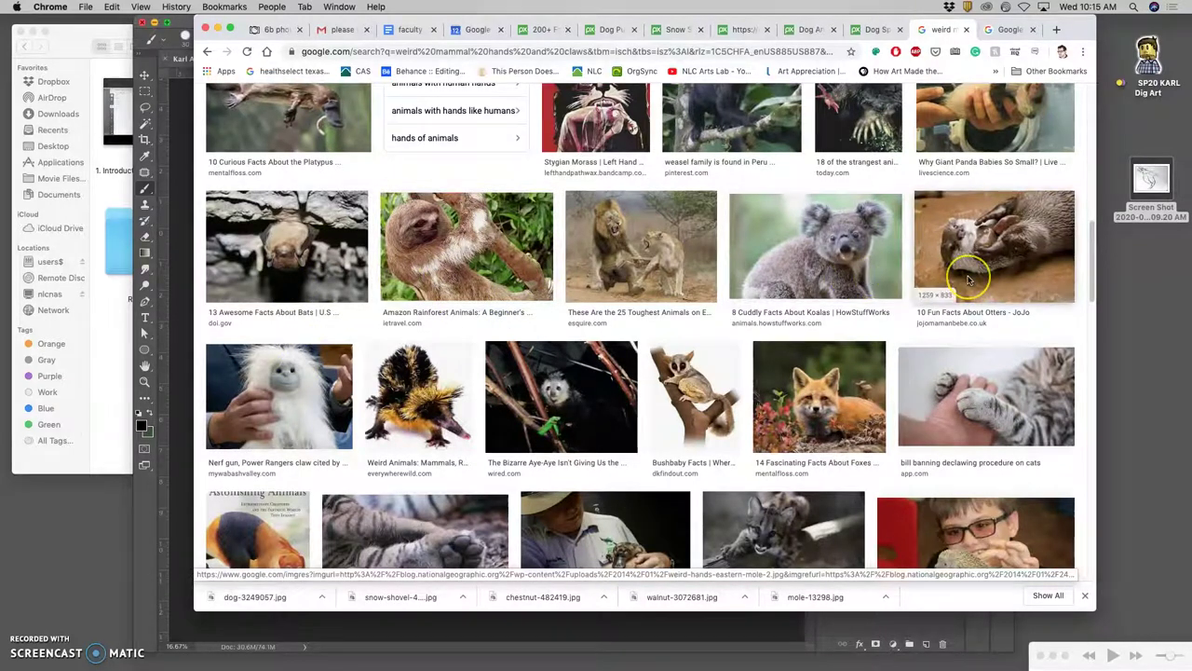
pyautogui.scroll(-3, 972, 275)
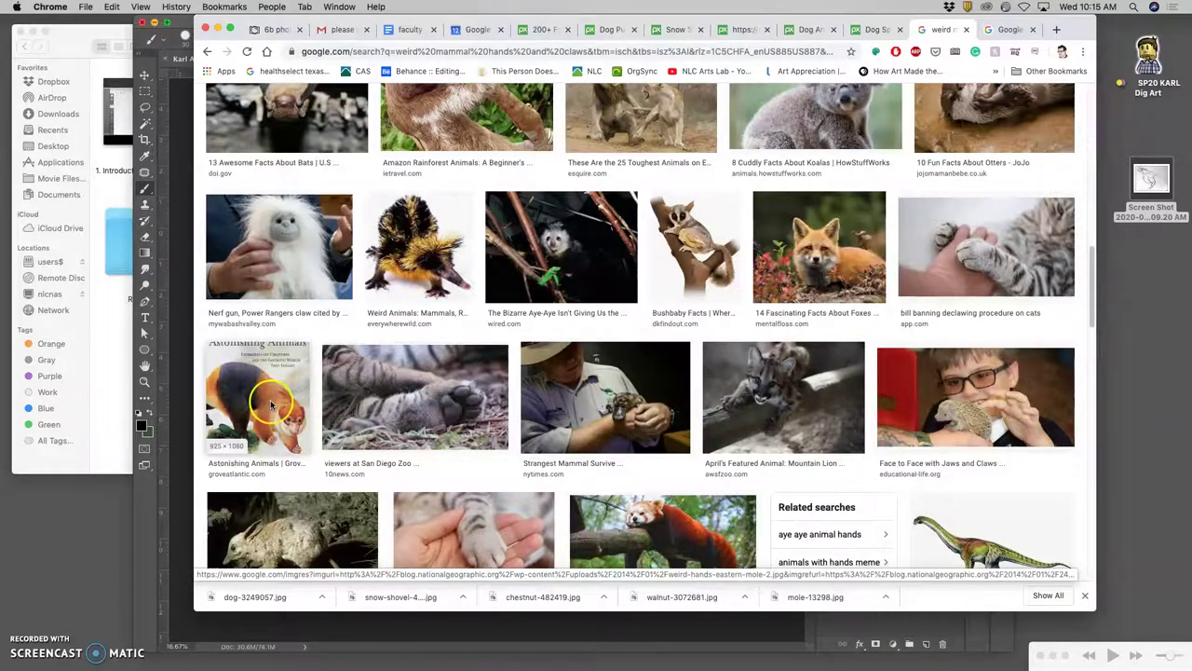
pyautogui.scroll(-3, 260, 400)
pyautogui.scroll(-3, 272, 403)
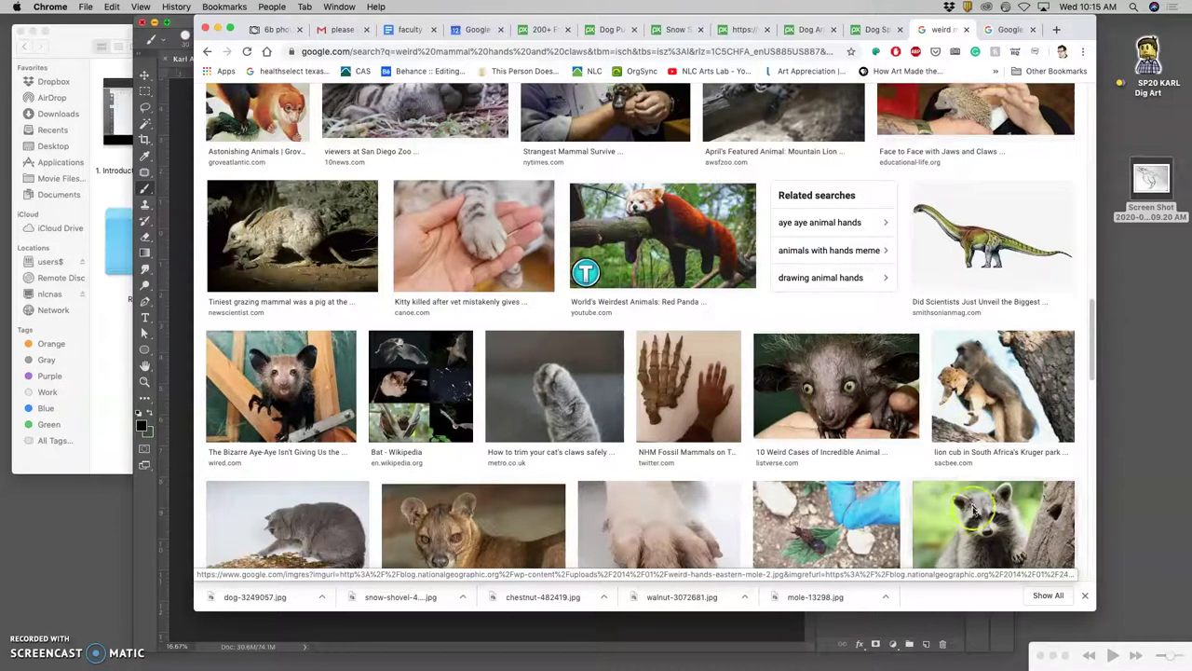
pyautogui.scroll(-3, 562, 421)
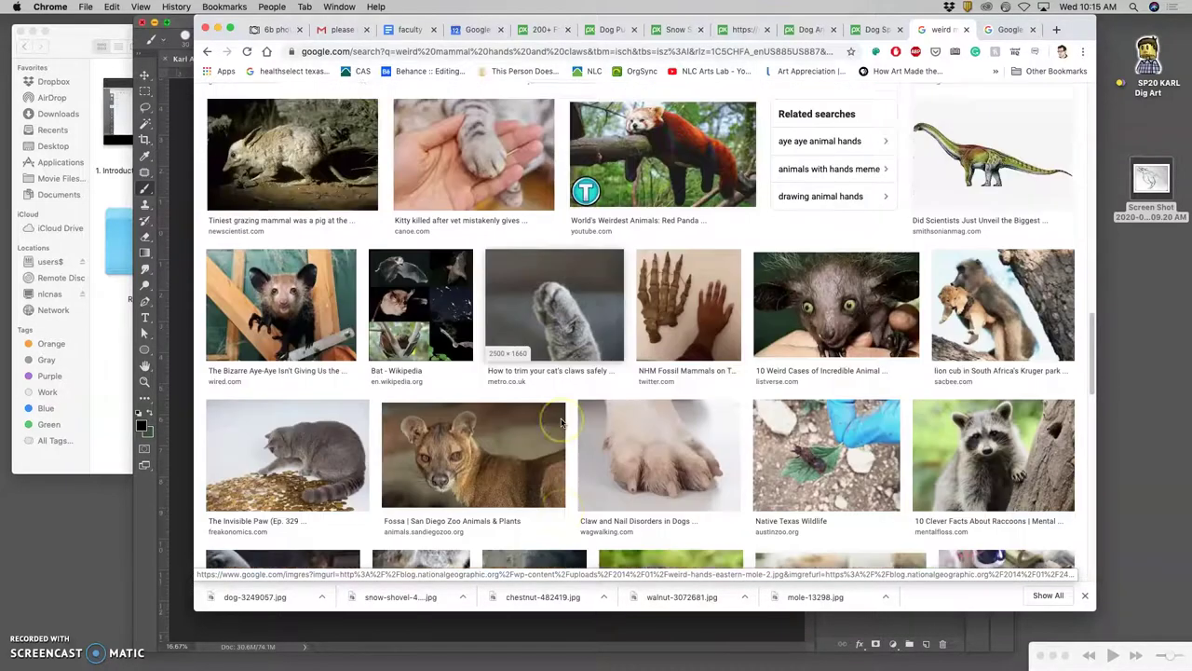
pyautogui.scroll(-6, 307, 405)
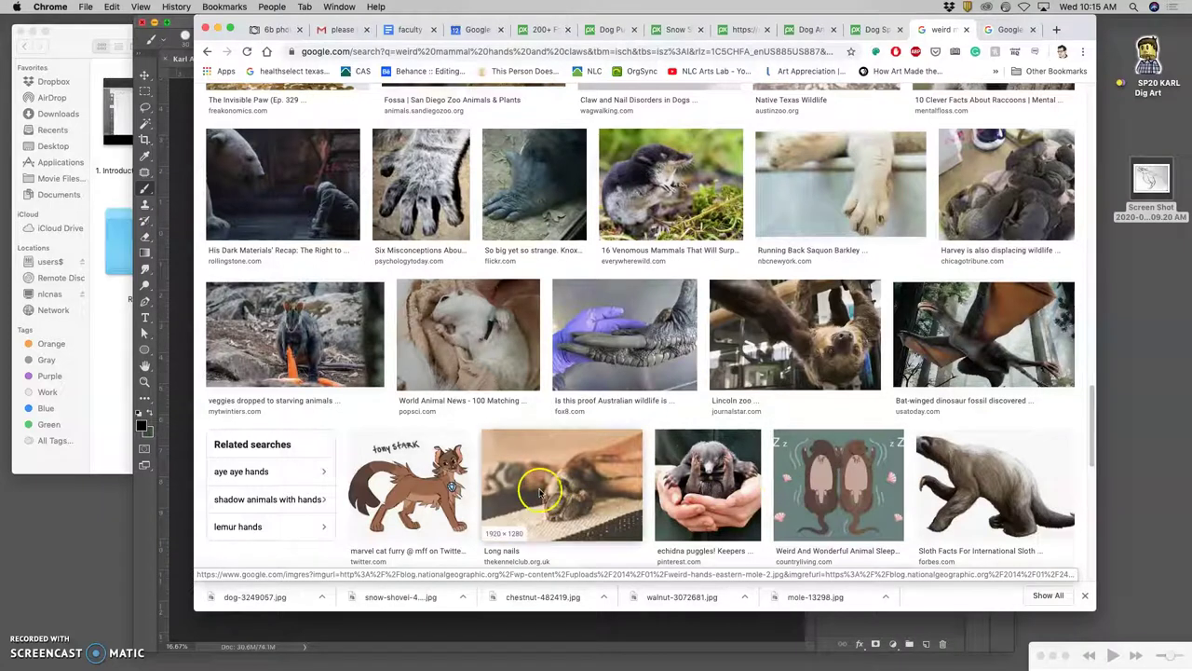
pyautogui.scroll(-3, 540, 491)
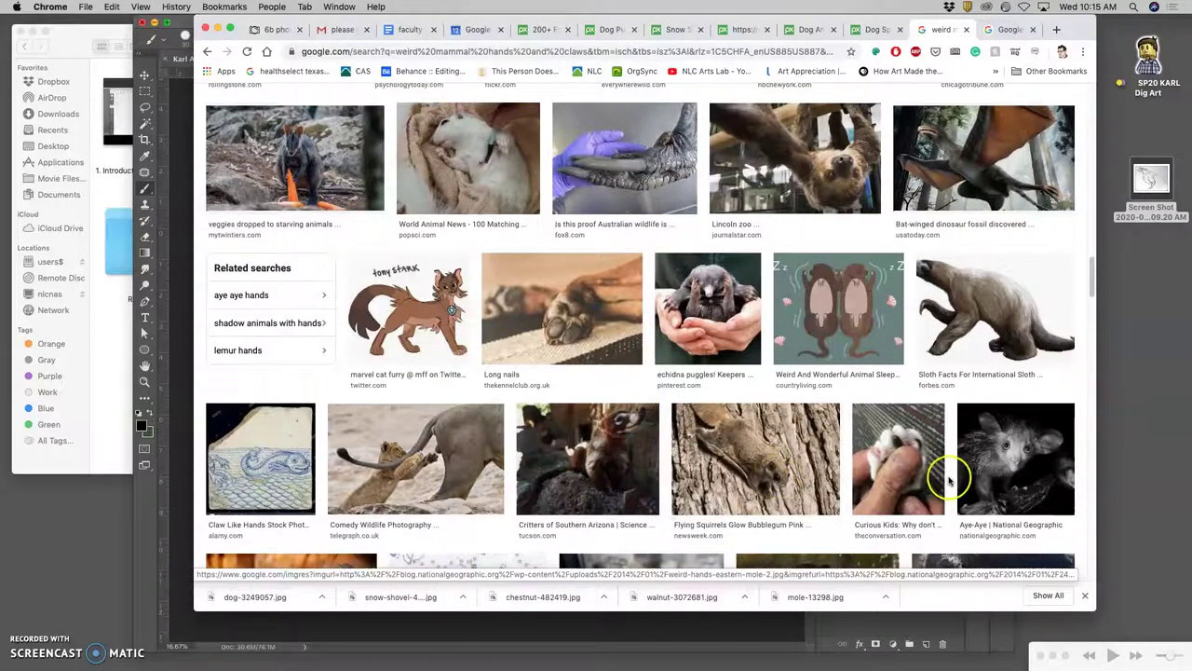
pyautogui.scroll(-3, 1013, 482)
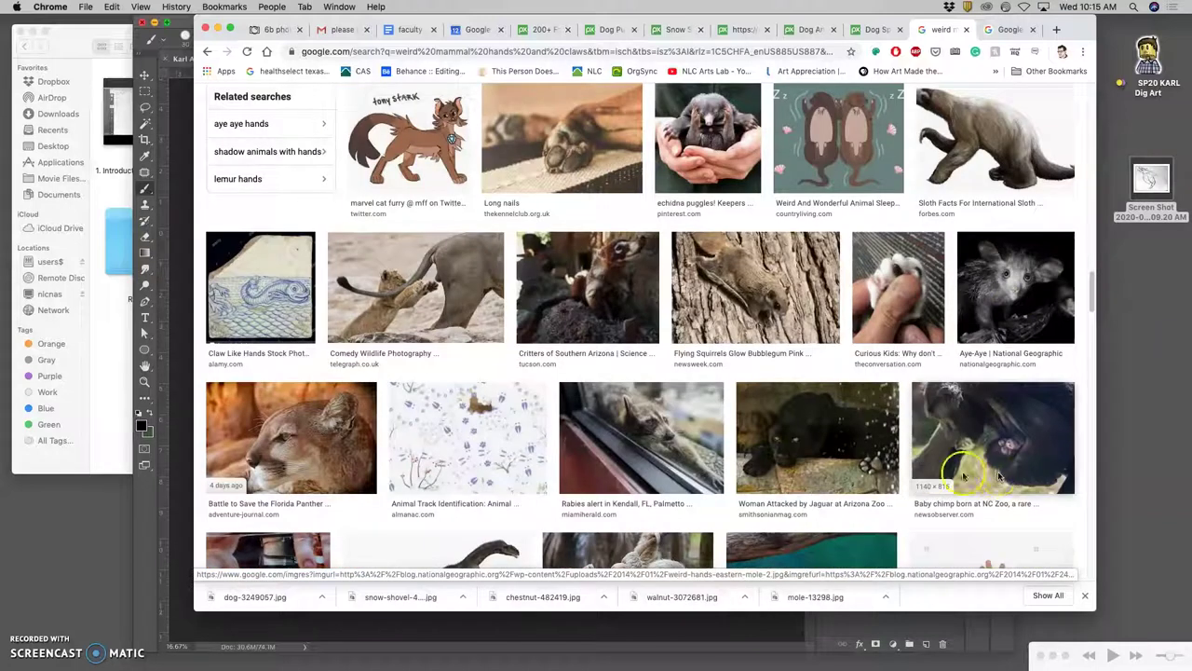
pyautogui.scroll(-3, 664, 466)
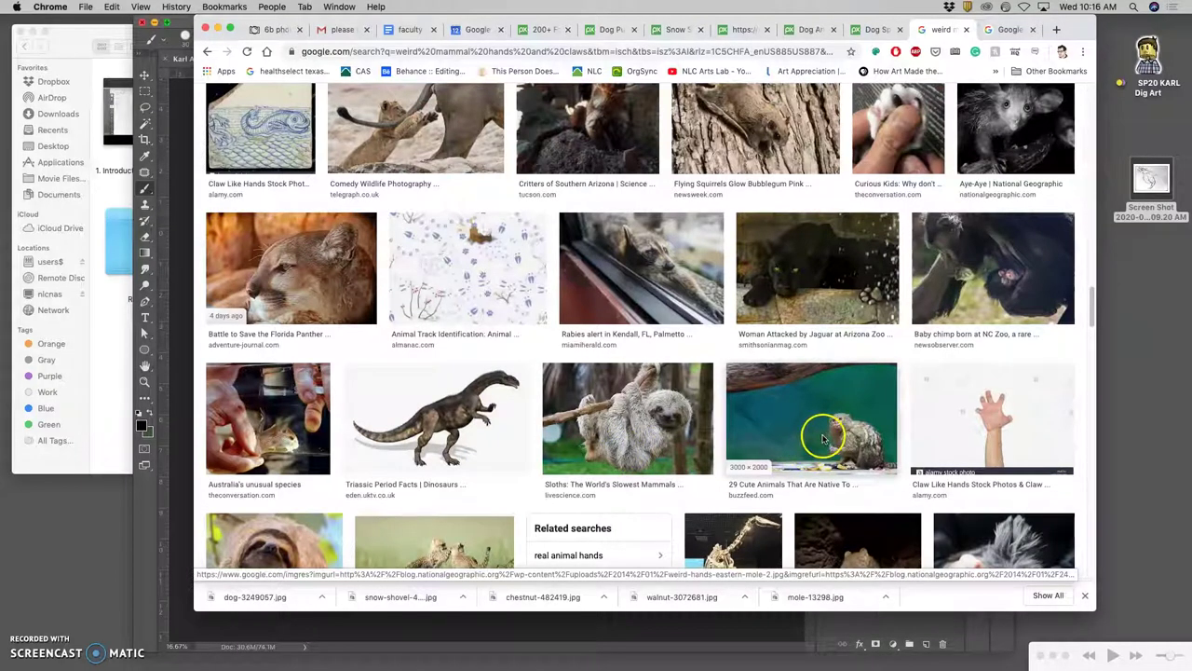
# Step: Open the marmoset and sloth image results in new tabs
pyautogui.rightClick(820, 404)
pyautogui.click(824, 414)
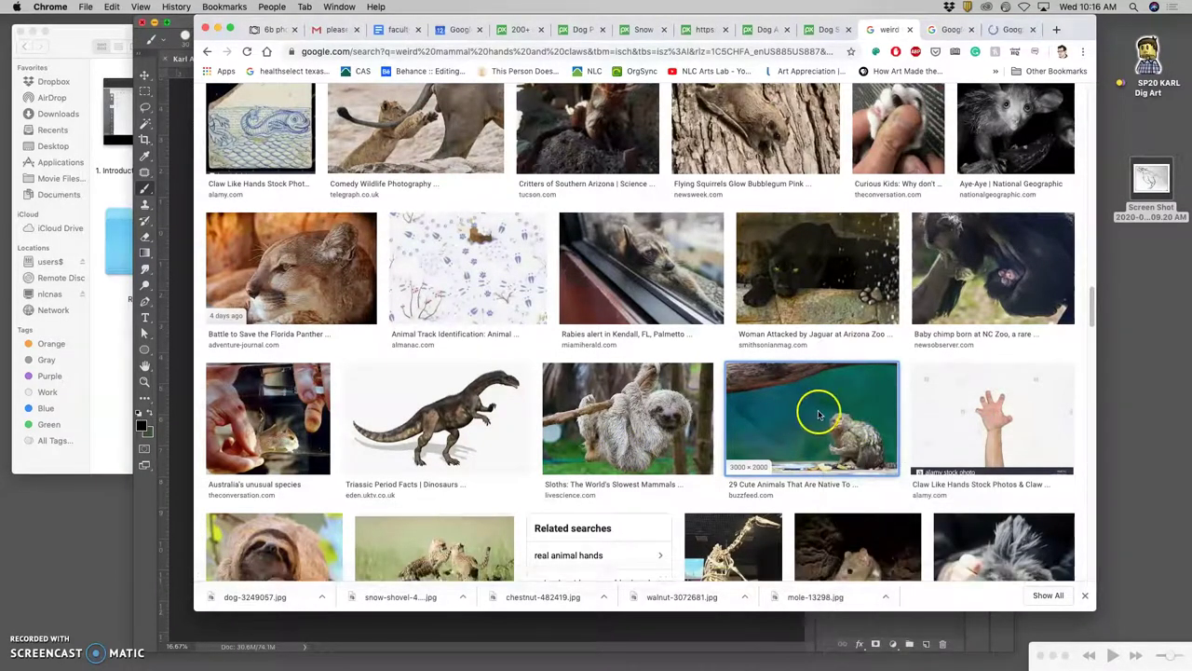
pyautogui.scroll(-2, 819, 413)
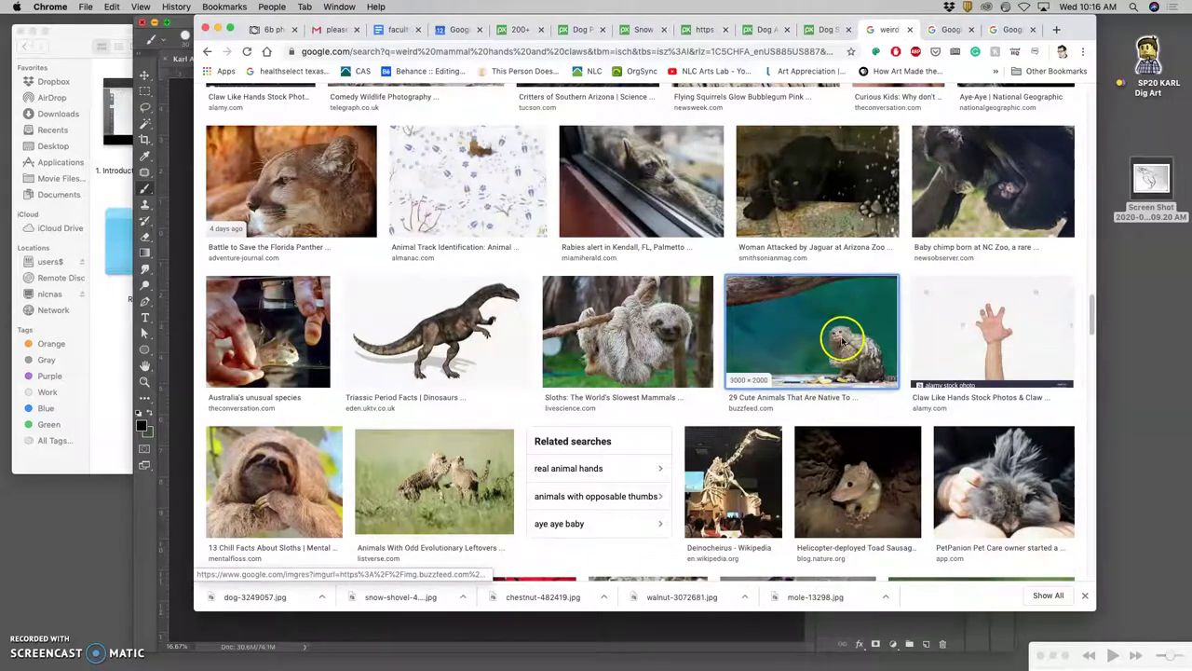
pyautogui.rightClick(264, 483)
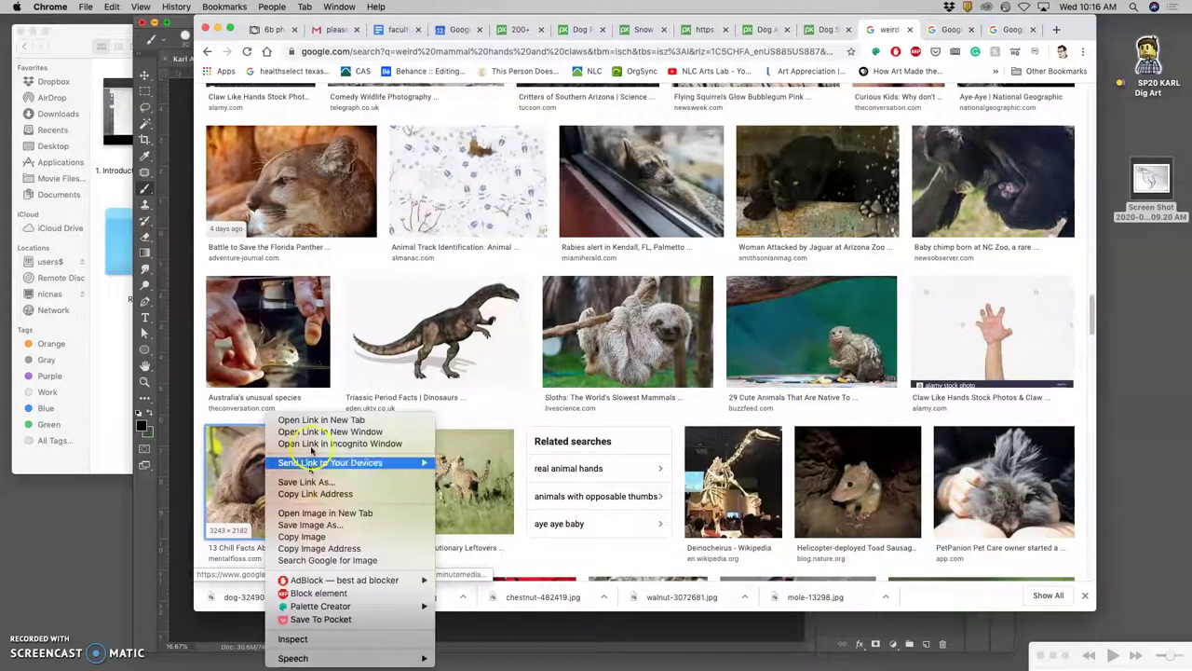
pyautogui.click(280, 418)
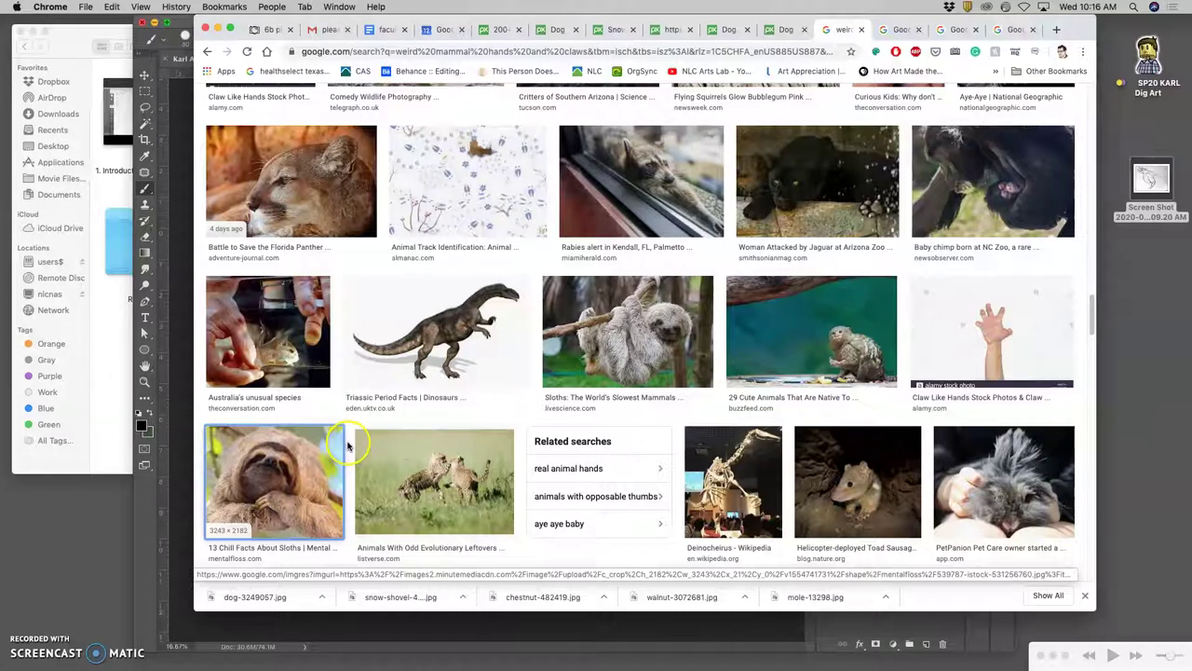
pyautogui.scroll(-2, 349, 447)
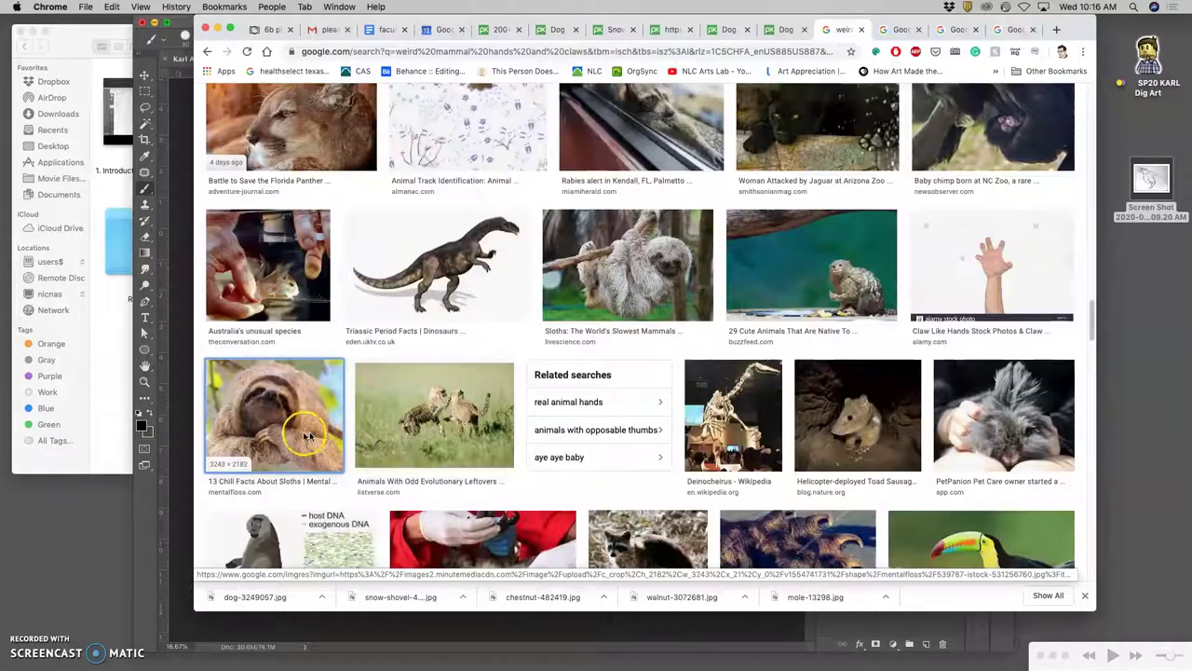
# Step: Open the full-size marmoset image from its preview in a new tab
pyautogui.click(900, 29)
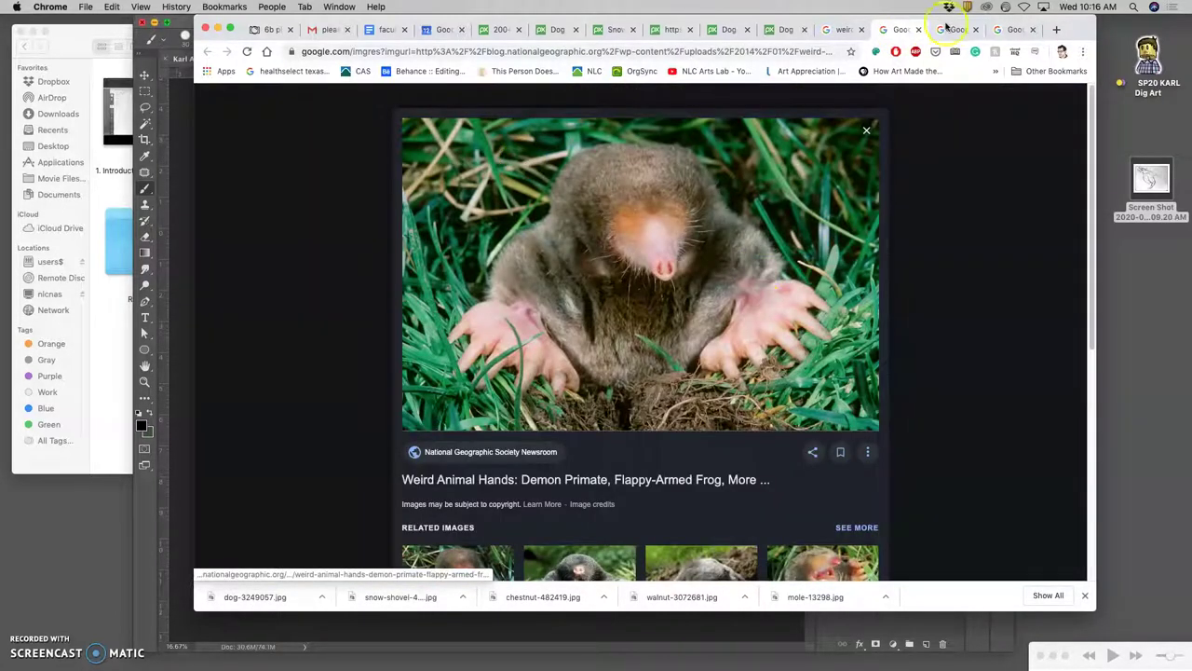
pyautogui.click(955, 29)
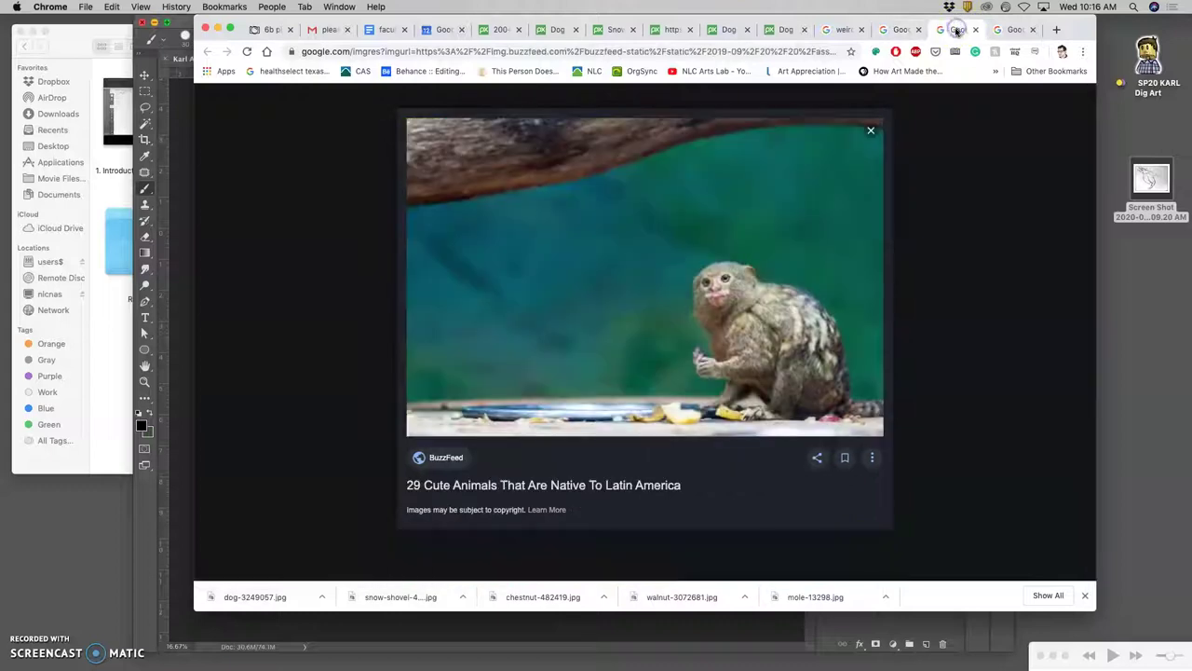
pyautogui.rightClick(726, 320)
pyautogui.click(736, 421)
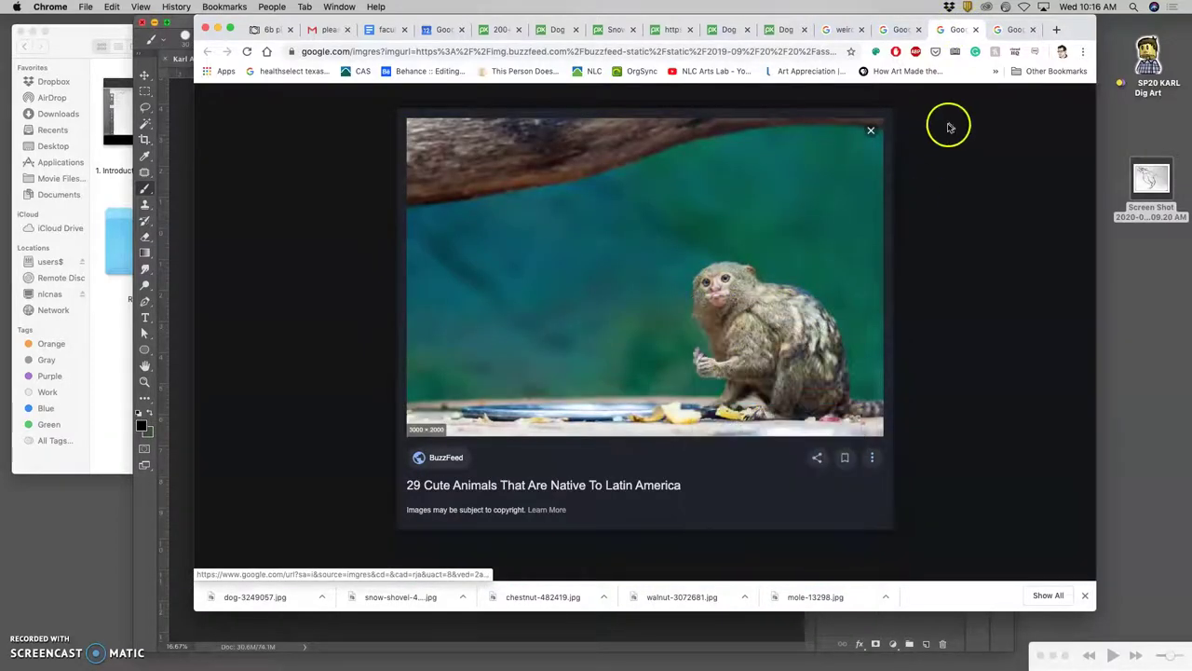
pyautogui.click(961, 29)
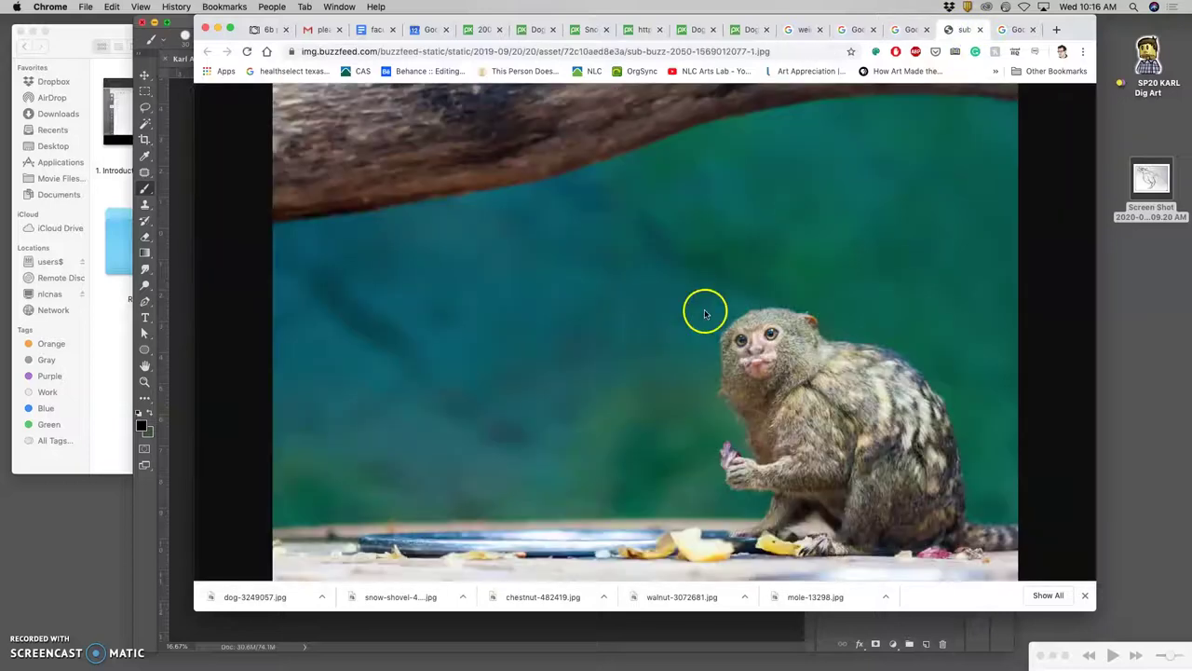
# Step: Zoom in on the full-size marmoset photo to study its hand, then zoom back out
pyautogui.click(708, 323)
pyautogui.scroll(-5, 727, 399)
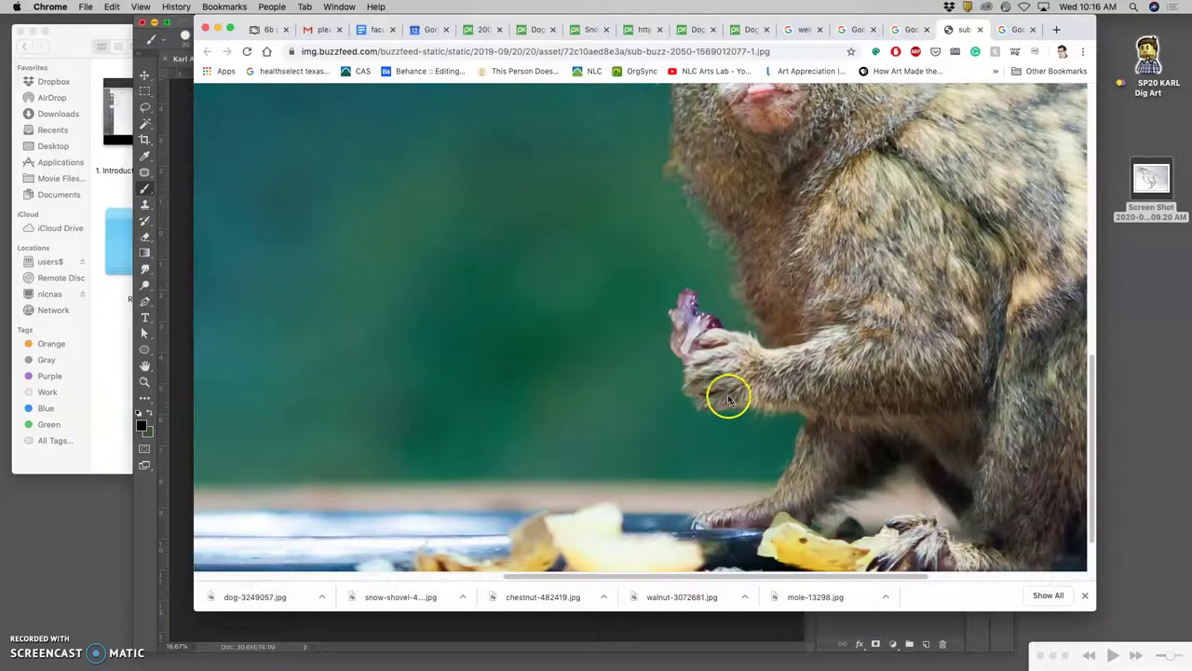
pyautogui.hscroll(7, 737, 378)
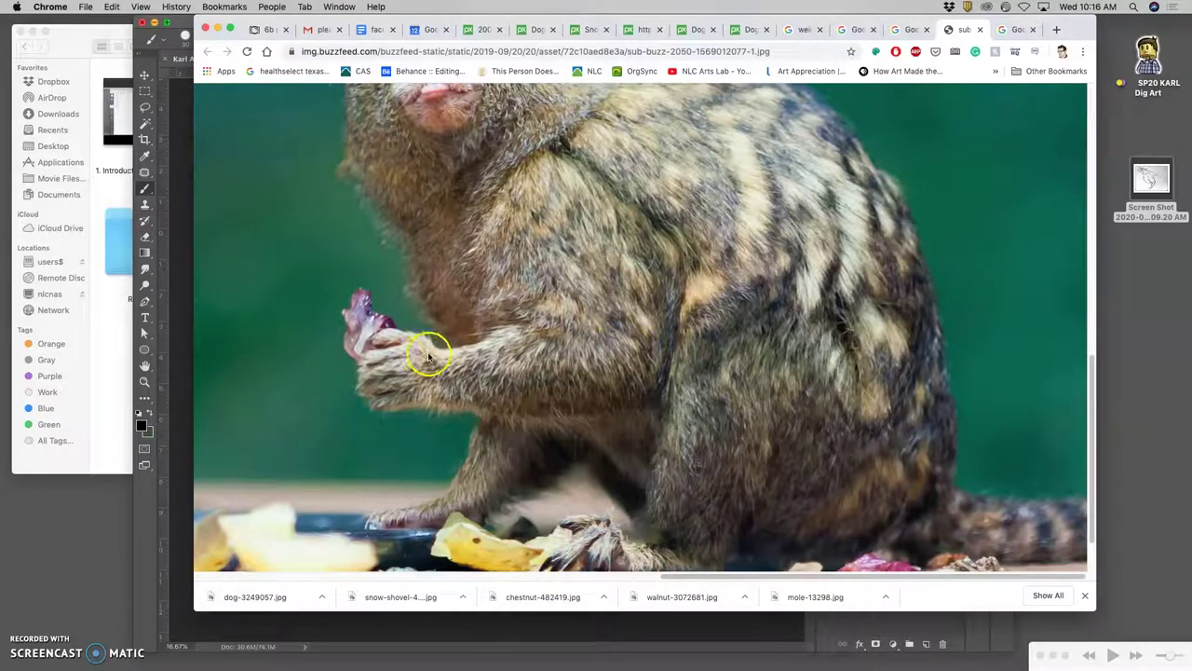
pyautogui.hscroll(-2, 428, 356)
pyautogui.press('super+equal')
pyautogui.press('super+equal')
pyautogui.press('super+equal')
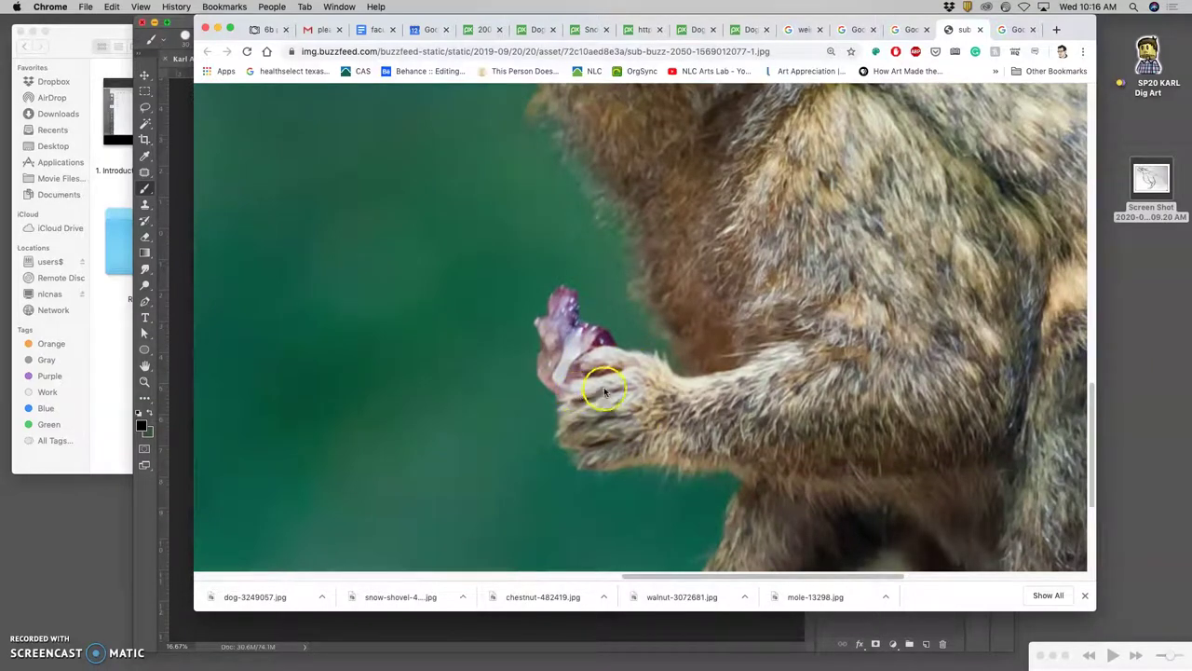
pyautogui.press('super+minus')
pyautogui.press('super+minus')
pyautogui.press('super+minus')
pyautogui.press('super+minus')
pyautogui.press('super+minus')
pyautogui.press('super+minus')
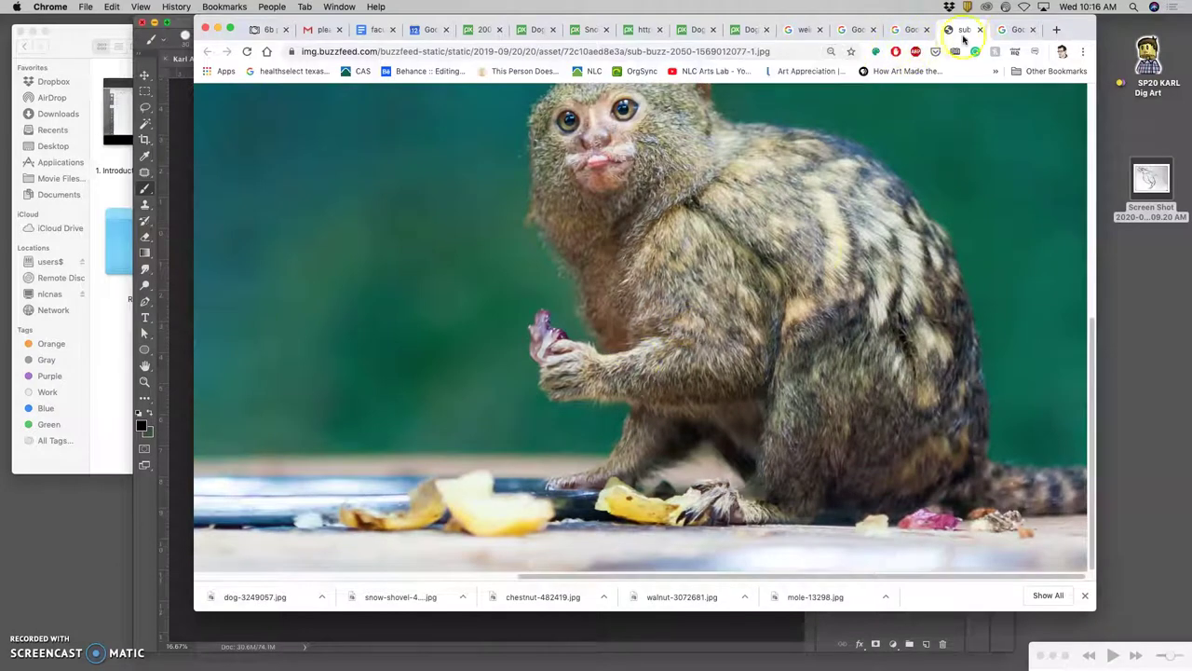
pyautogui.click(1015, 28)
# Step: Open the full-size sloth image in its own tab at full resolution
pyautogui.rightClick(649, 320)
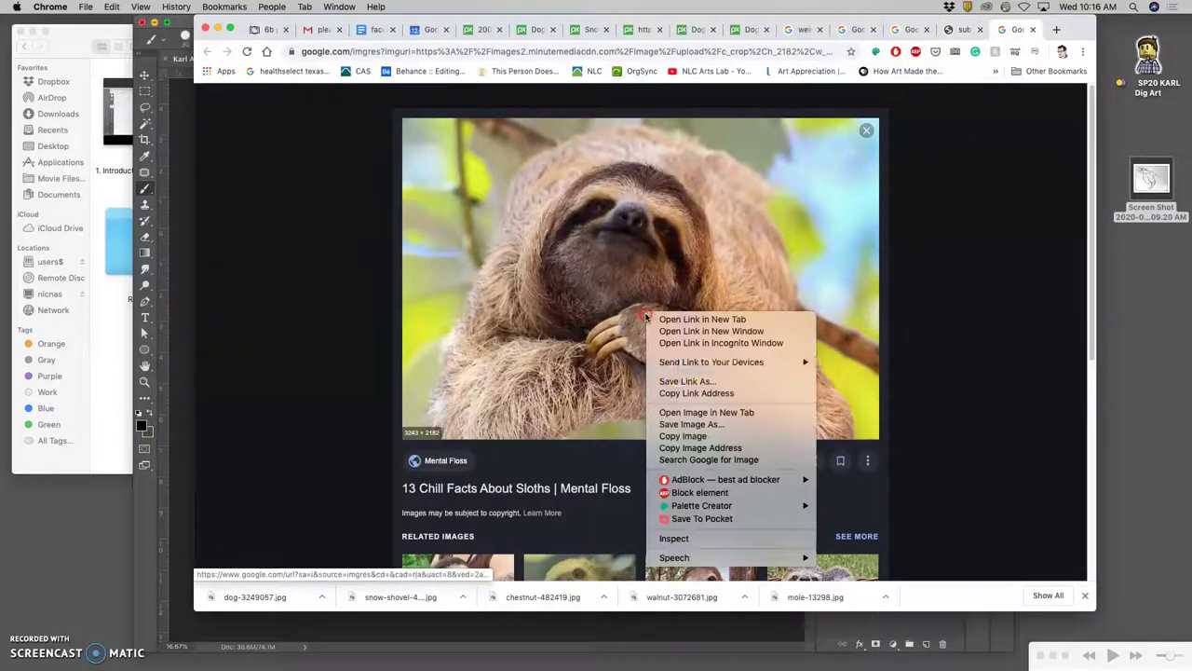
pyautogui.click(964, 127)
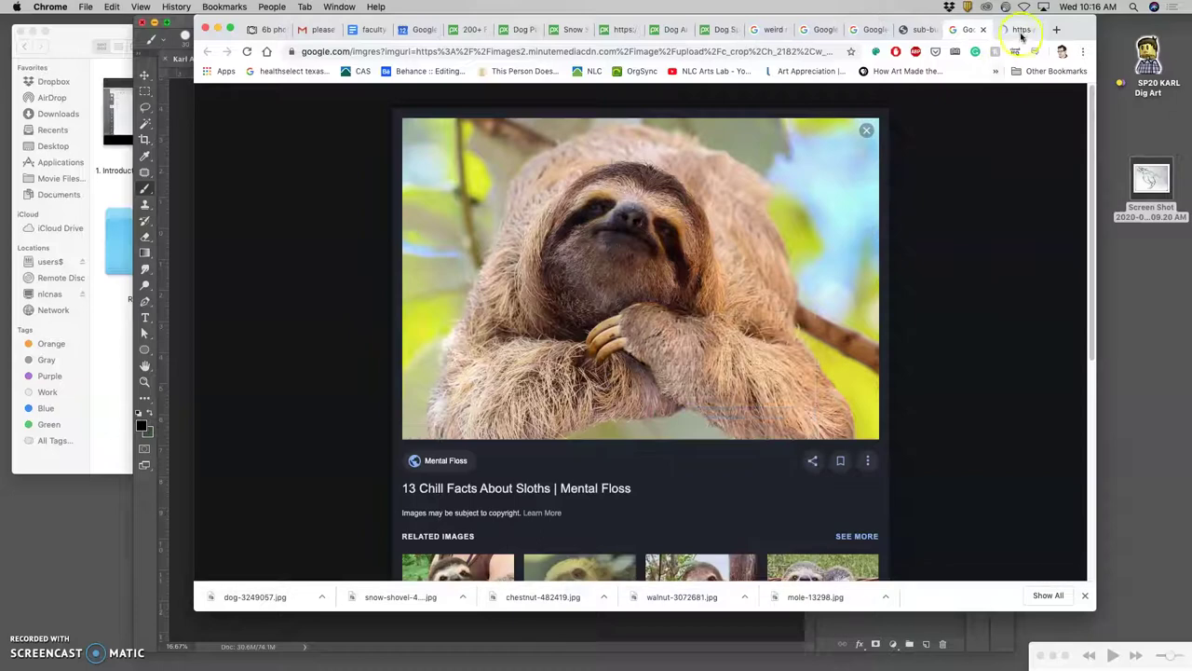
pyautogui.click(1022, 31)
pyautogui.click(643, 366)
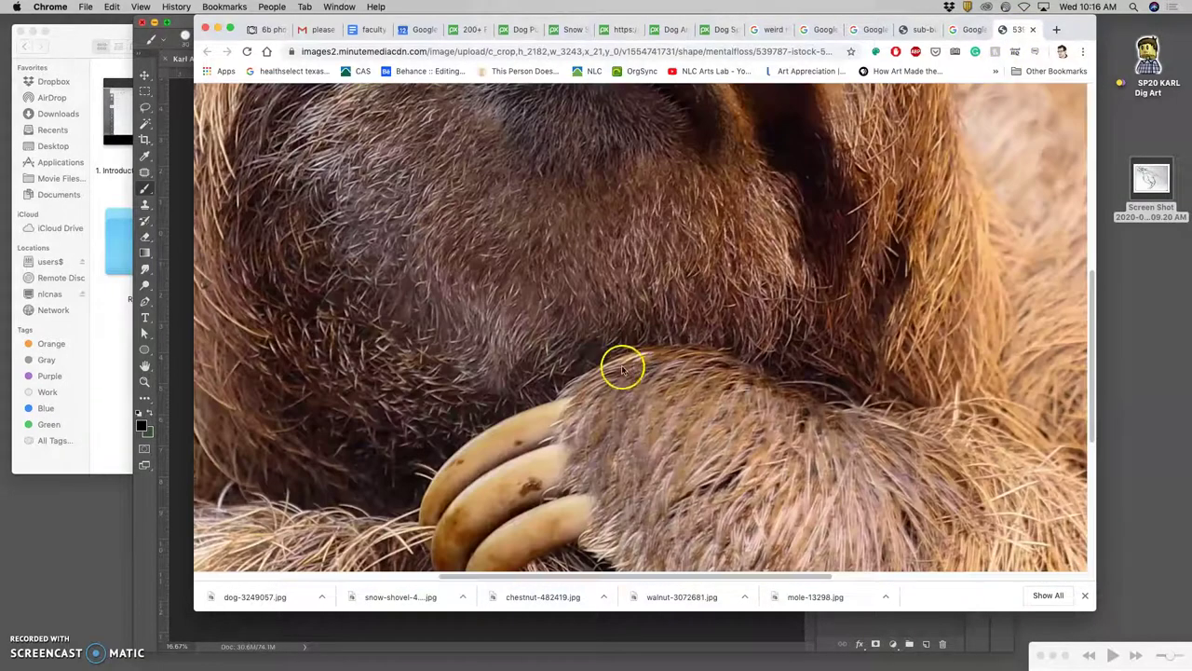
# Step: Pan around the sloth's claws, then briefly move the browser aside to view the Photoshop sketch
pyautogui.scroll(-5, 622, 369)
pyautogui.hscroll(-4, 615, 363)
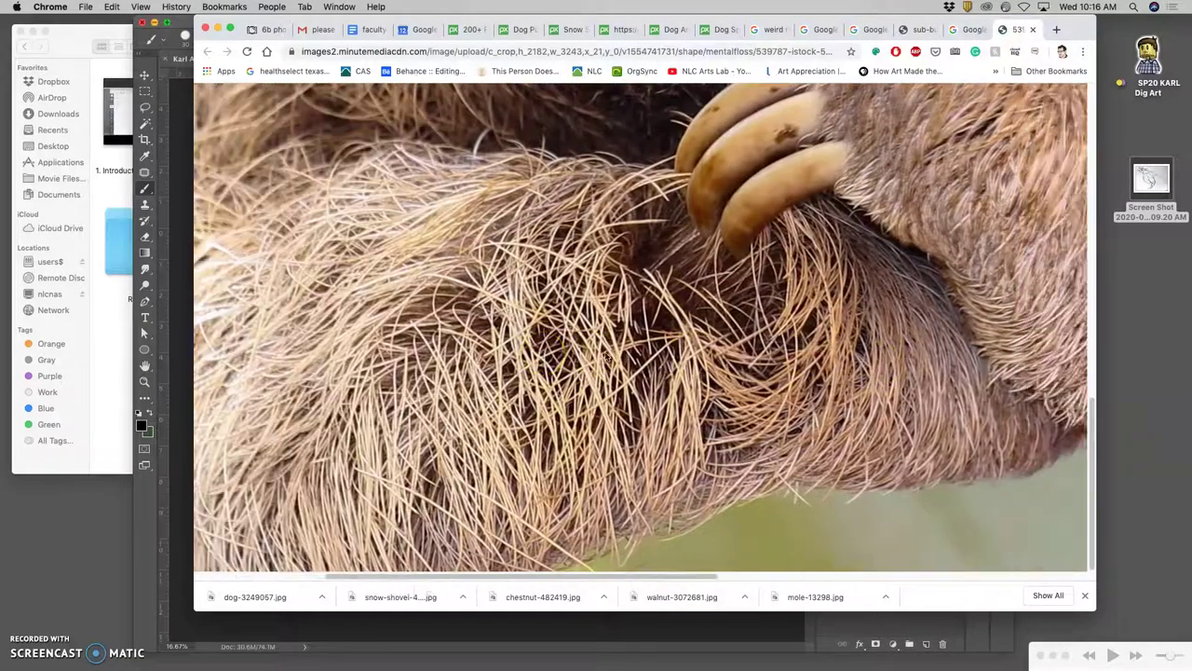
pyautogui.hscroll(5, 606, 358)
pyautogui.scroll(5, 601, 354)
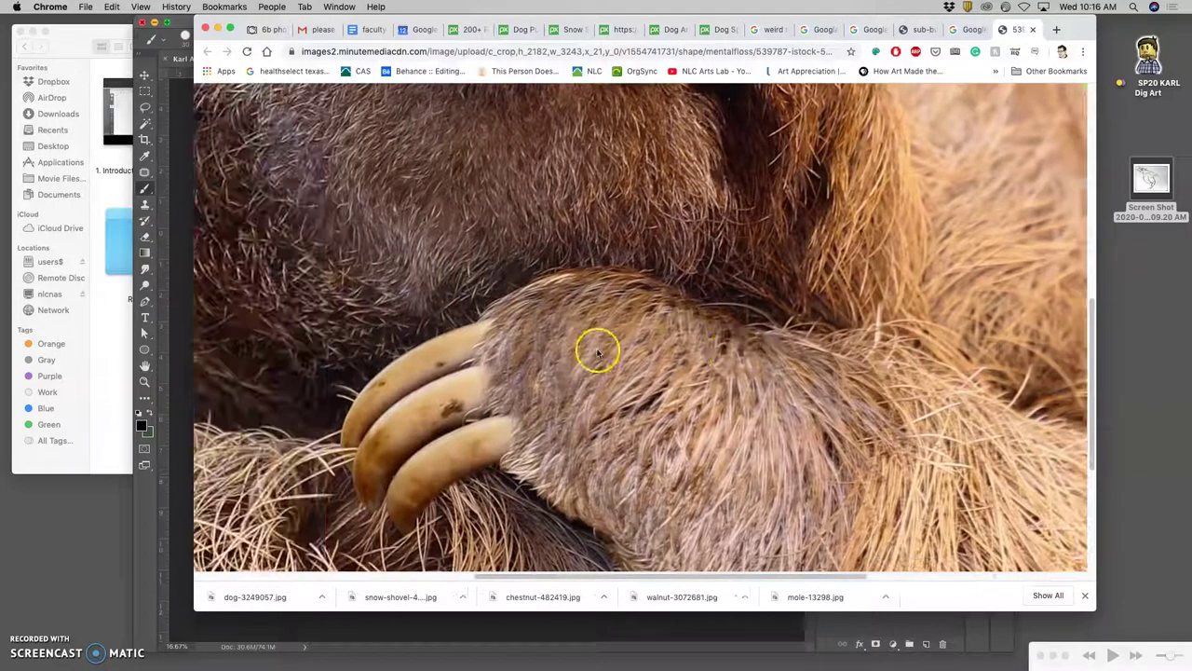
pyautogui.scroll(-2, 570, 365)
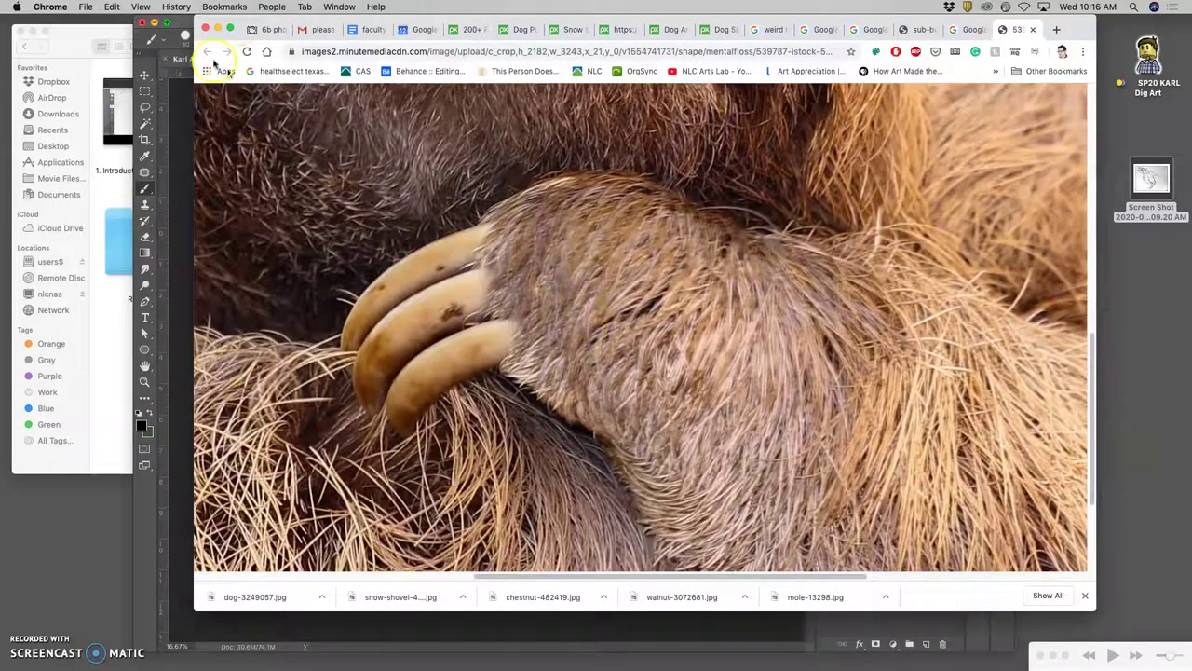
pyautogui.moveTo(237, 21); pyautogui.dragTo(685, 55)
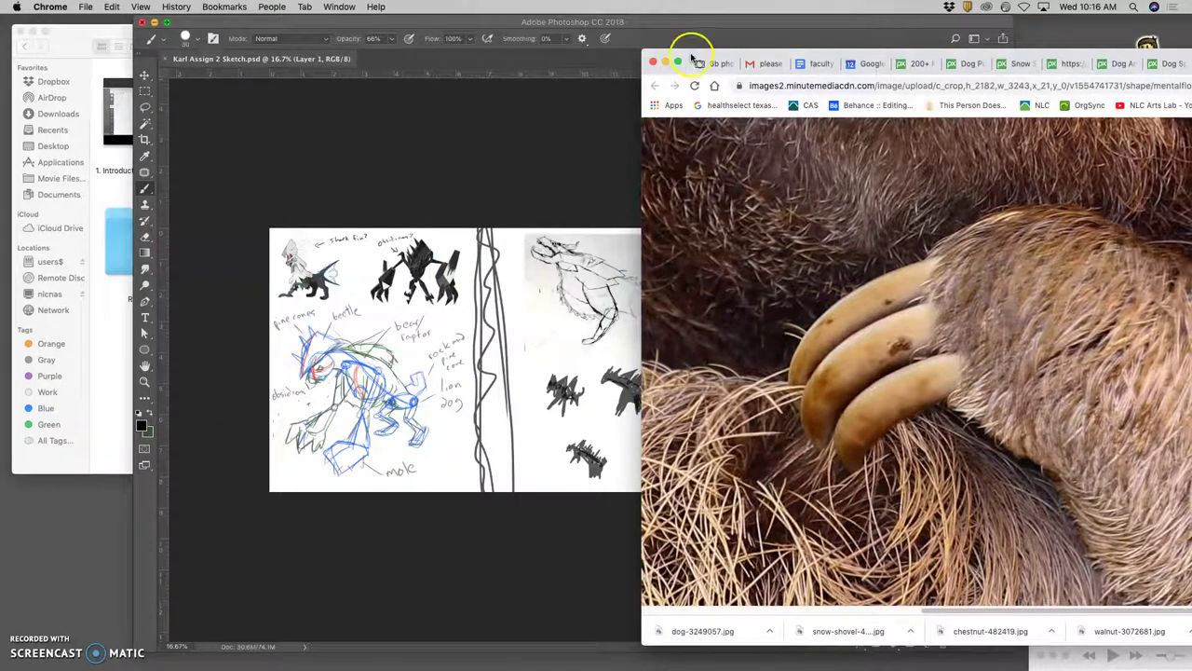
pyautogui.moveTo(692, 58); pyautogui.dragTo(250, 13)
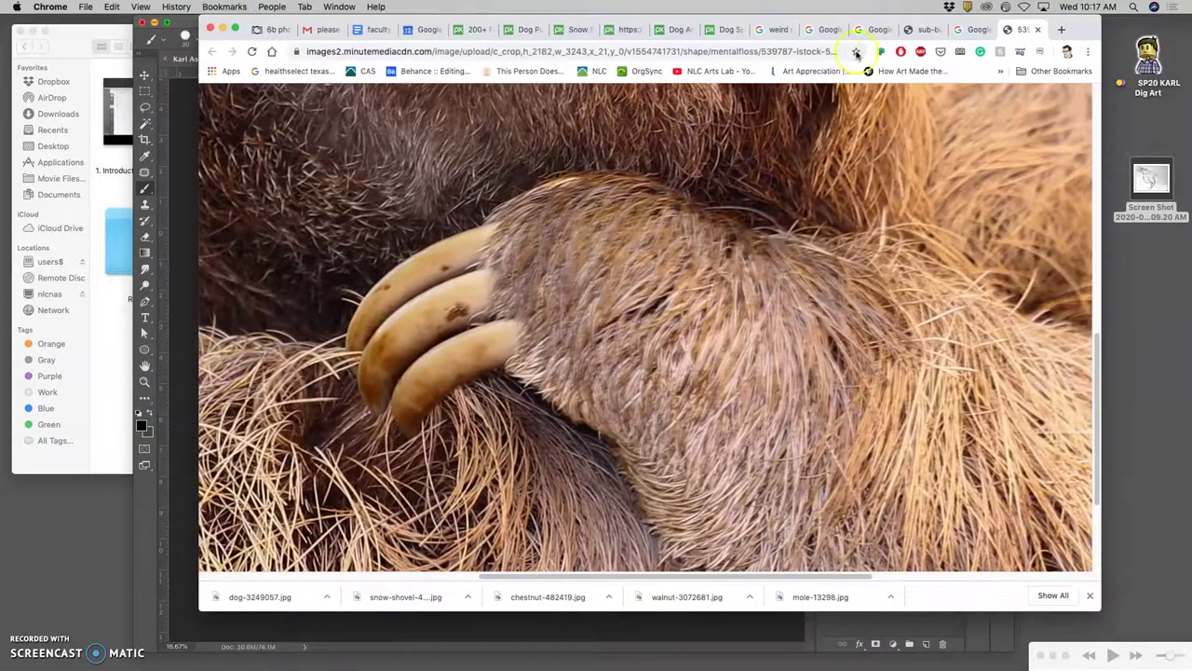
# Step: Close the sloth, marmoset, mole and weird-mammal search tabs
pyautogui.click(1040, 30)
pyautogui.click(1039, 30)
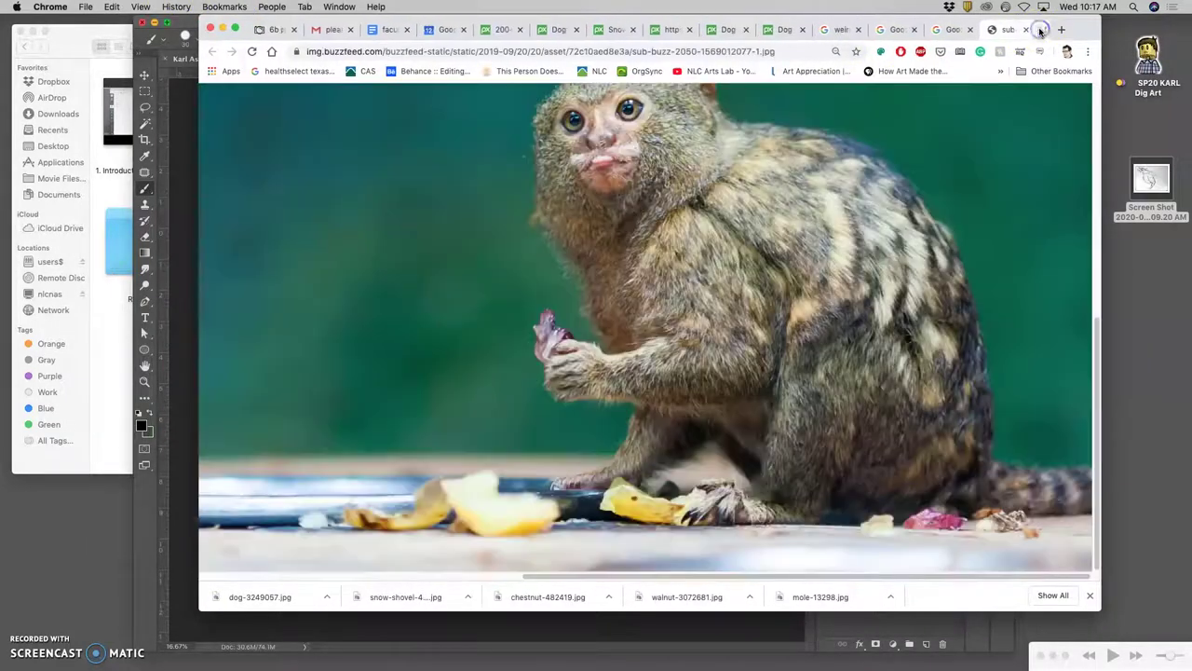
pyautogui.click(1039, 30)
pyautogui.click(1039, 30)
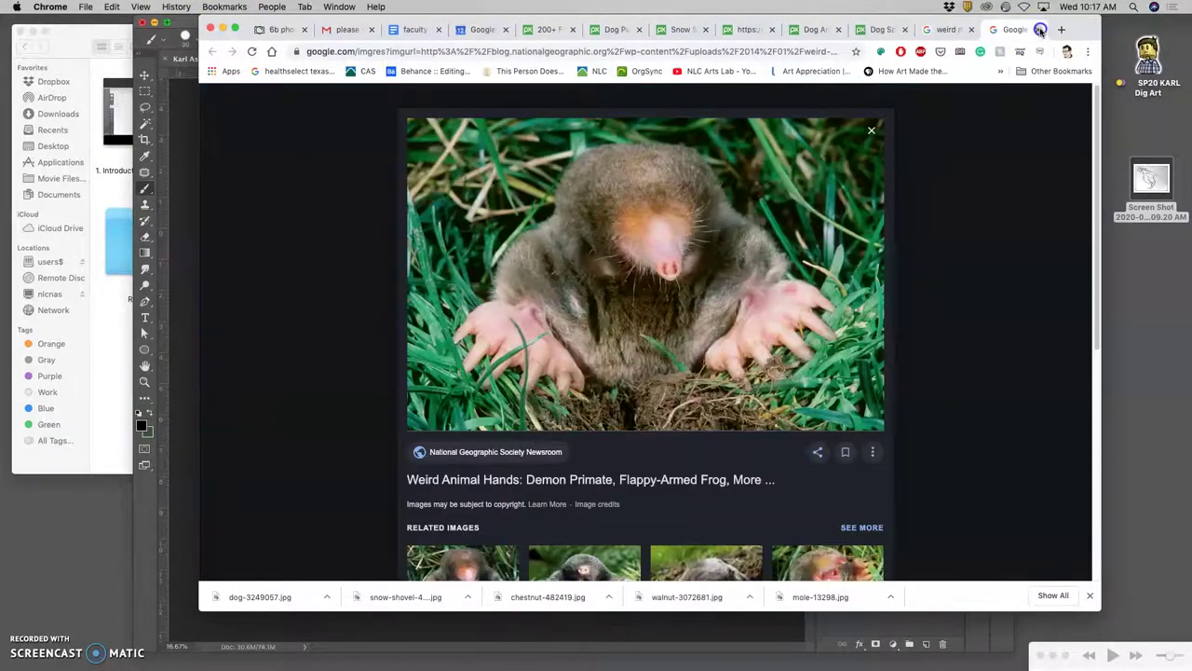
pyautogui.click(1040, 30)
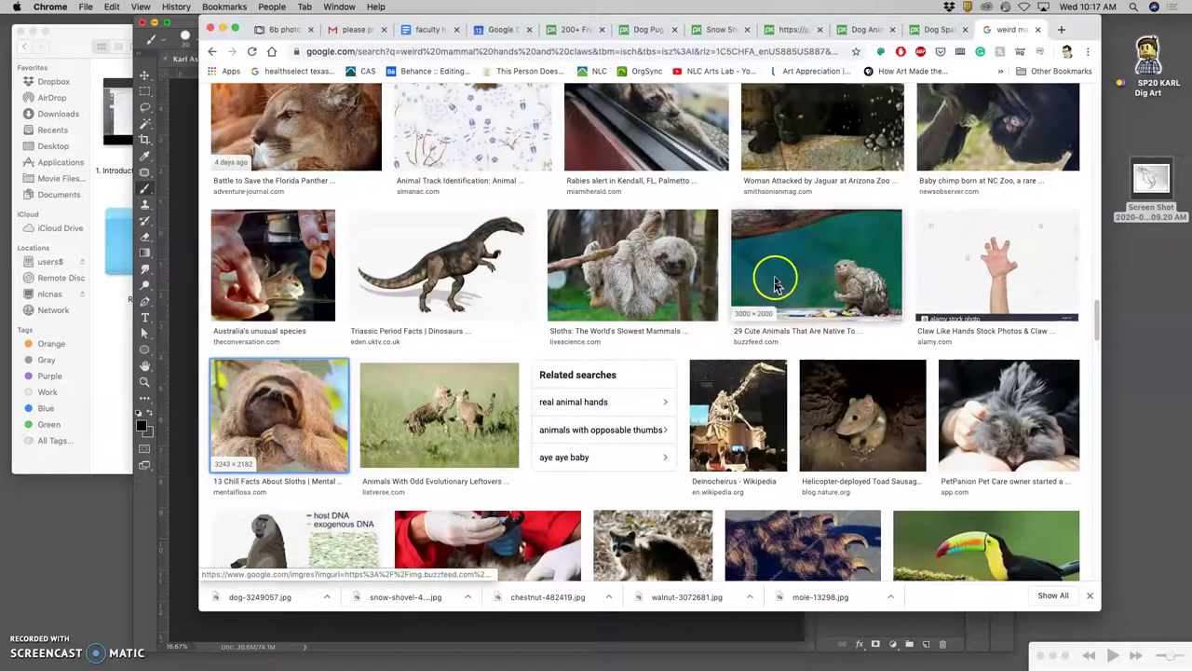
pyautogui.scroll(15, 788, 258)
pyautogui.scroll(3, 797, 261)
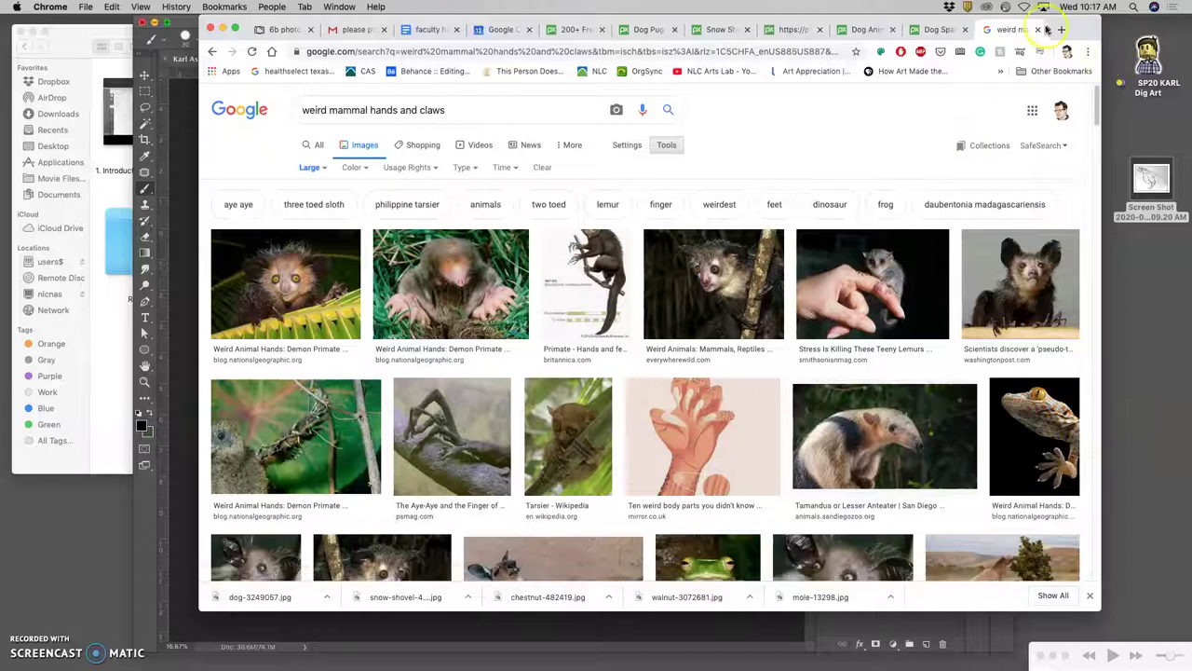
pyautogui.click(1040, 30)
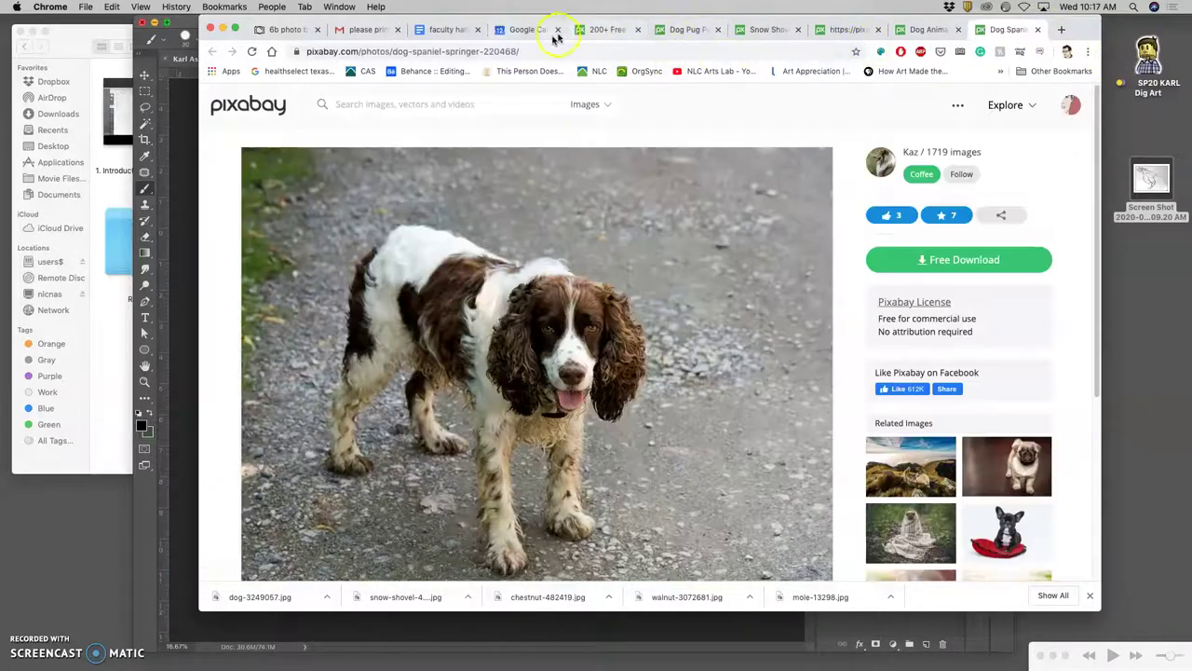
# Step: Search Pixabay for 'mole' and open a mole photo's page
pyautogui.click(587, 32)
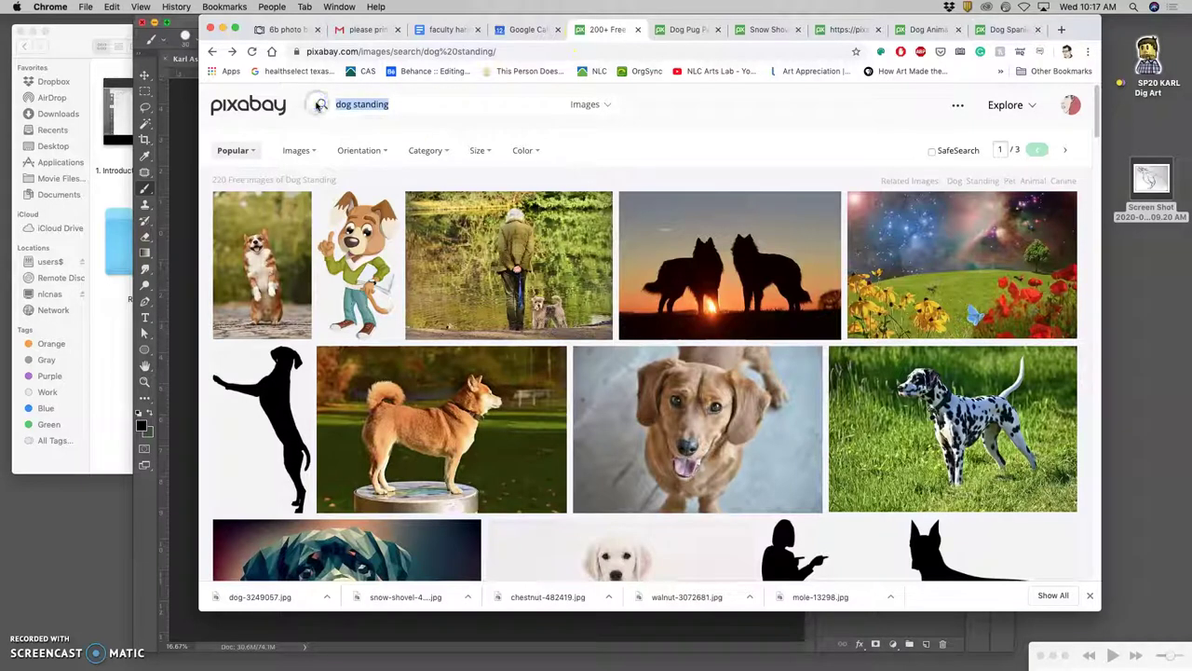
pyautogui.write('mo;e')
pyautogui.click(320, 105)
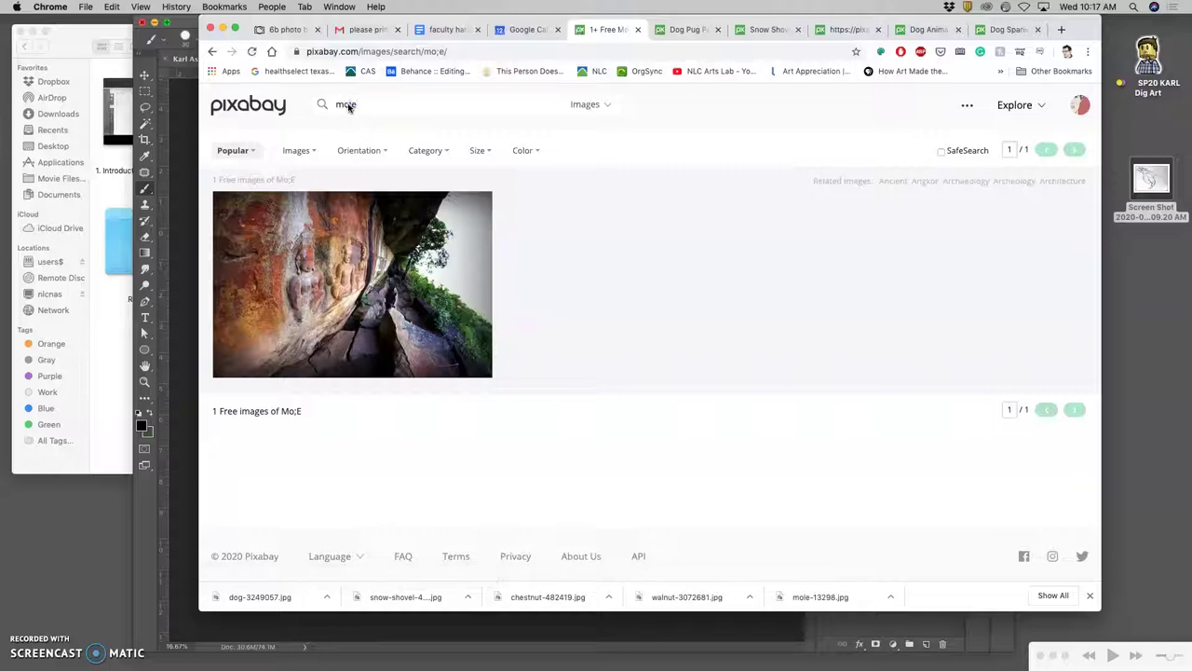
pyautogui.press('Return')
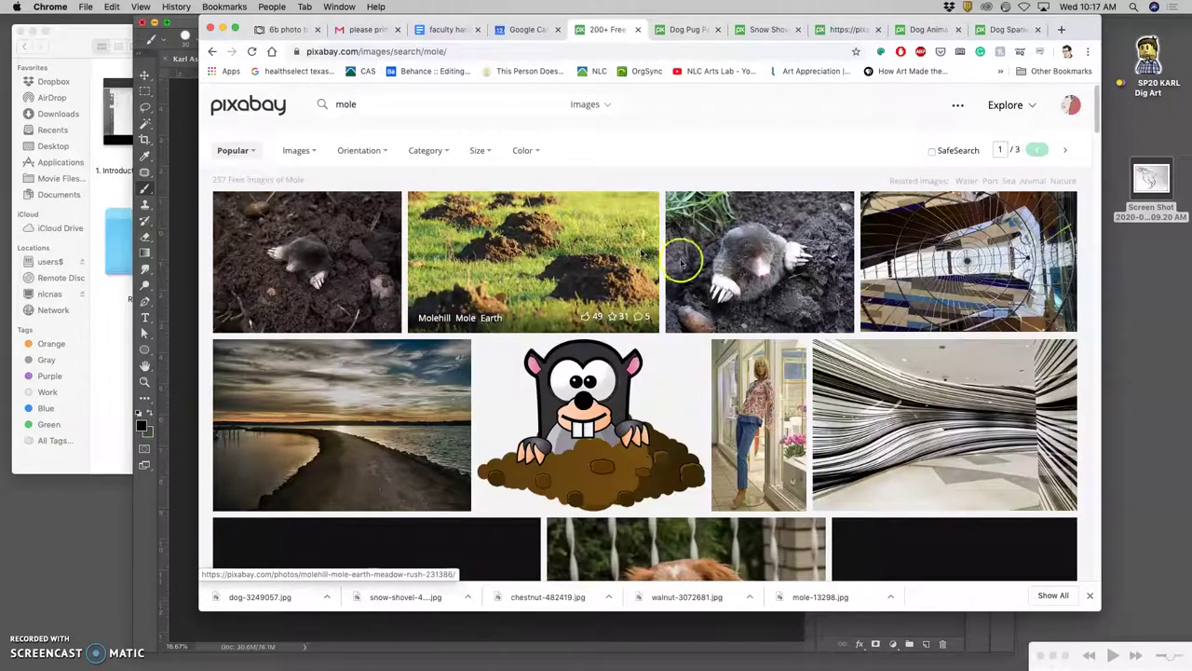
pyautogui.click(744, 257)
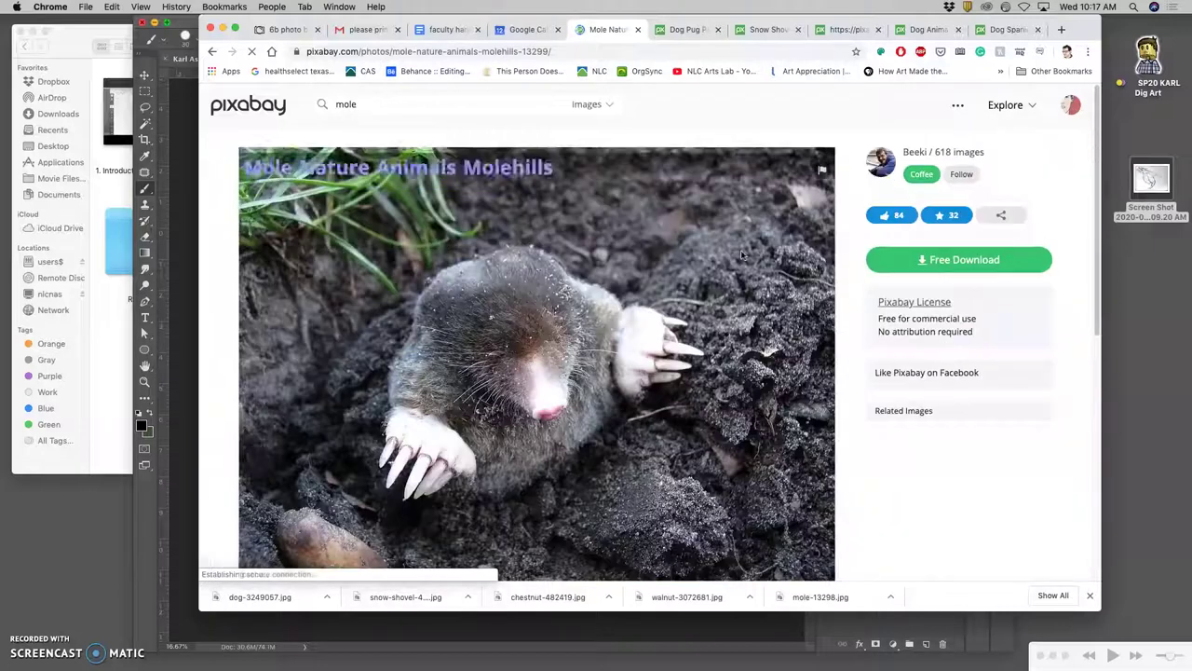
# Step: Download the mole photo at 1600×1200 and move mole-13299.jpg onto the desktop
pyautogui.click(919, 262)
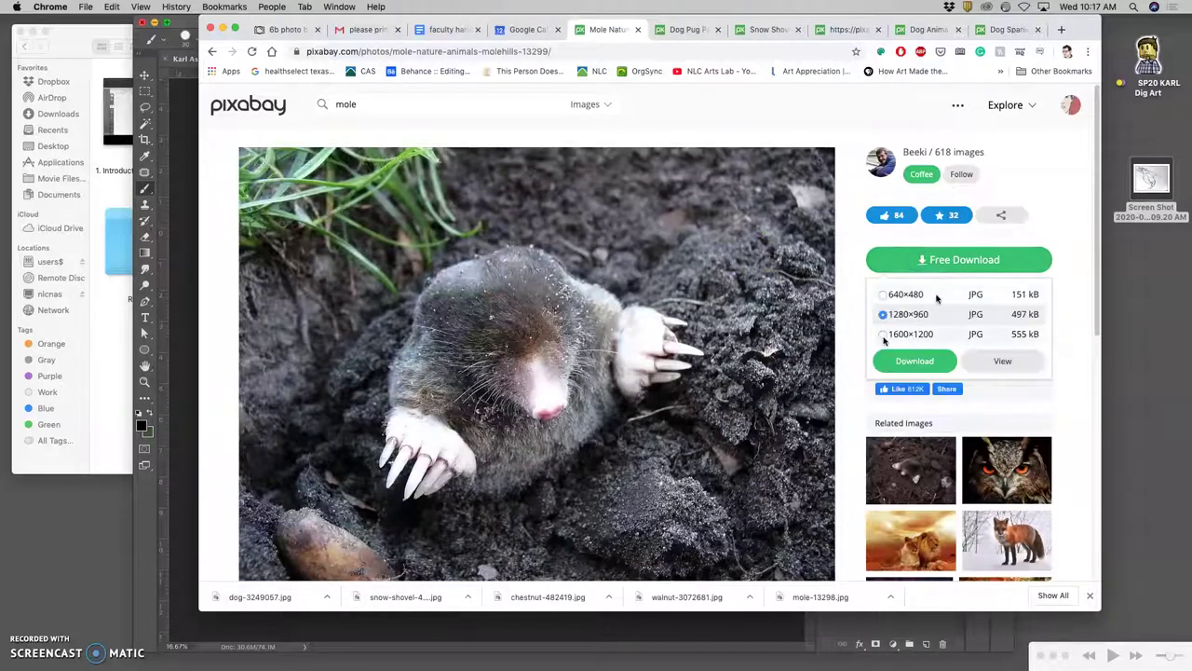
pyautogui.click(882, 334)
pyautogui.click(899, 360)
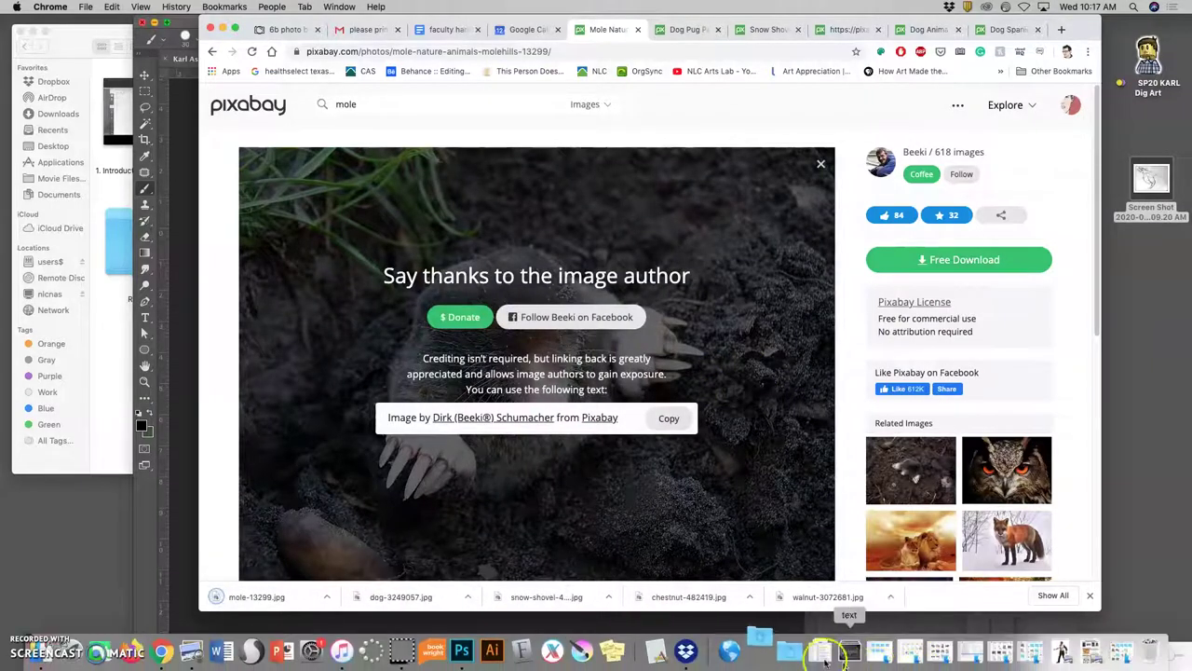
pyautogui.click(760, 650)
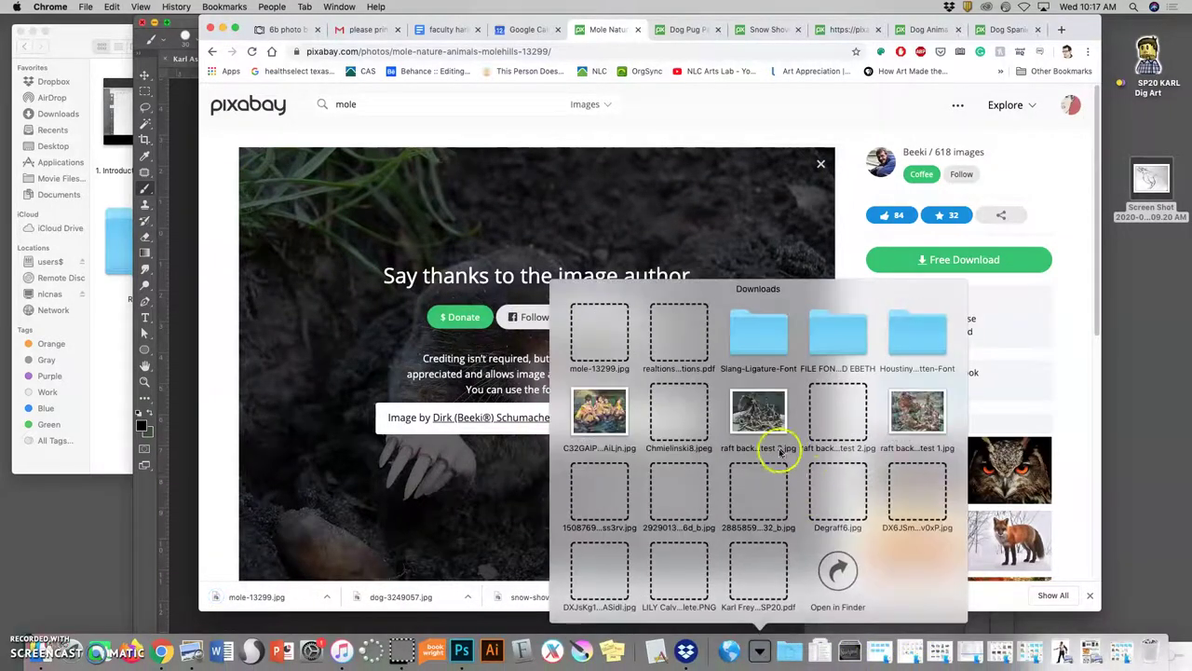
pyautogui.moveTo(600, 337); pyautogui.dragTo(1154, 328)
pyautogui.press('super+o')
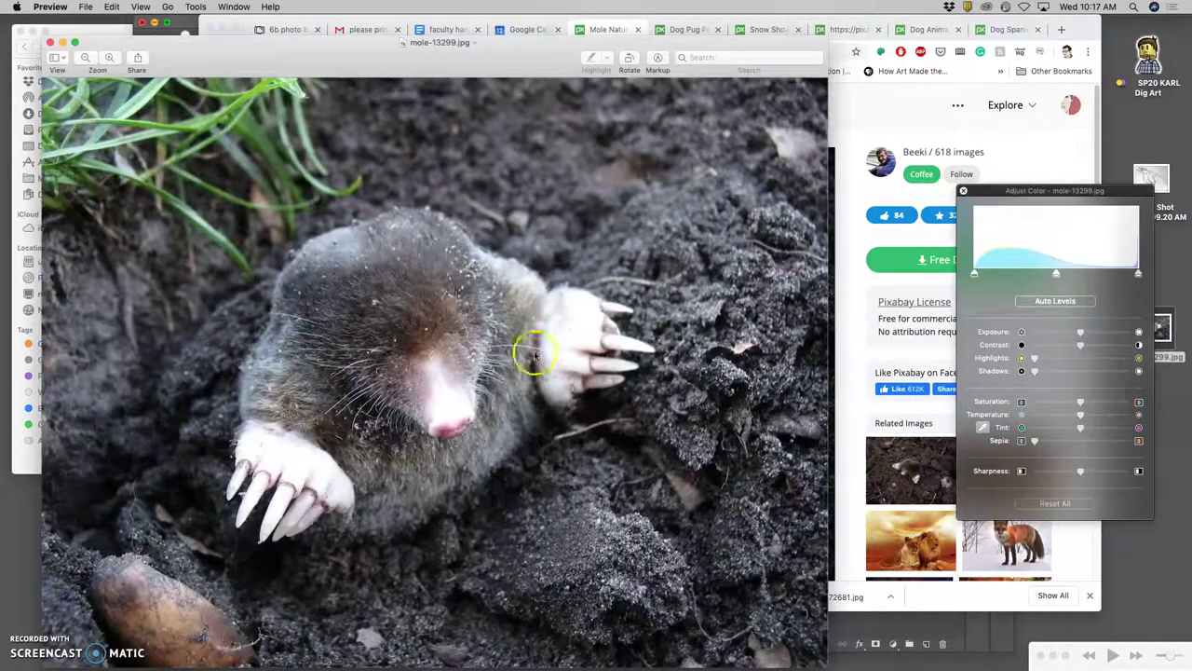
# Step: Zoom into the mole's face and claws in Preview, then back out to full frame
pyautogui.scroll(5, 379, 407)
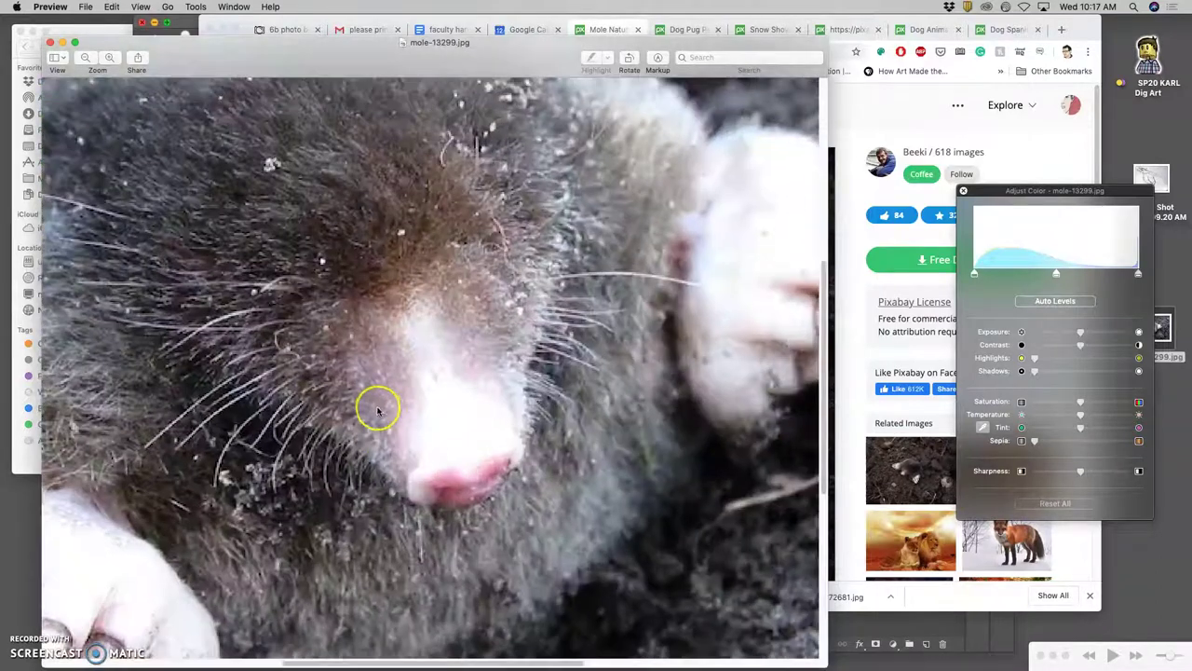
pyautogui.hscroll(-5, 376, 407)
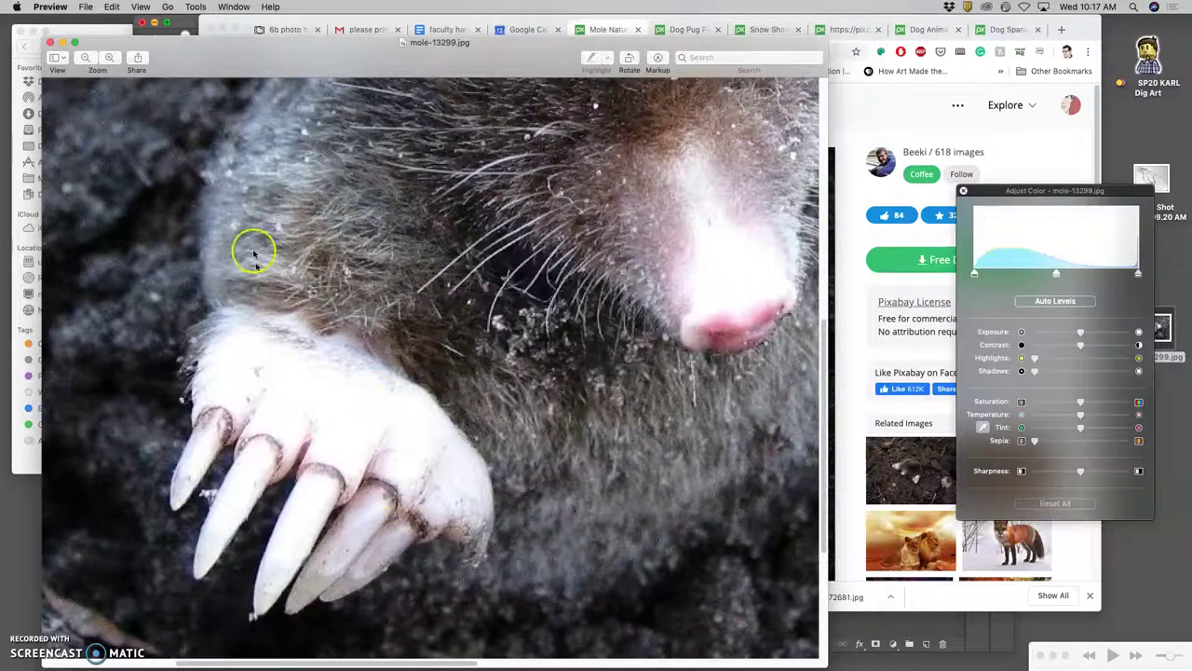
pyautogui.scroll(-8, 282, 269)
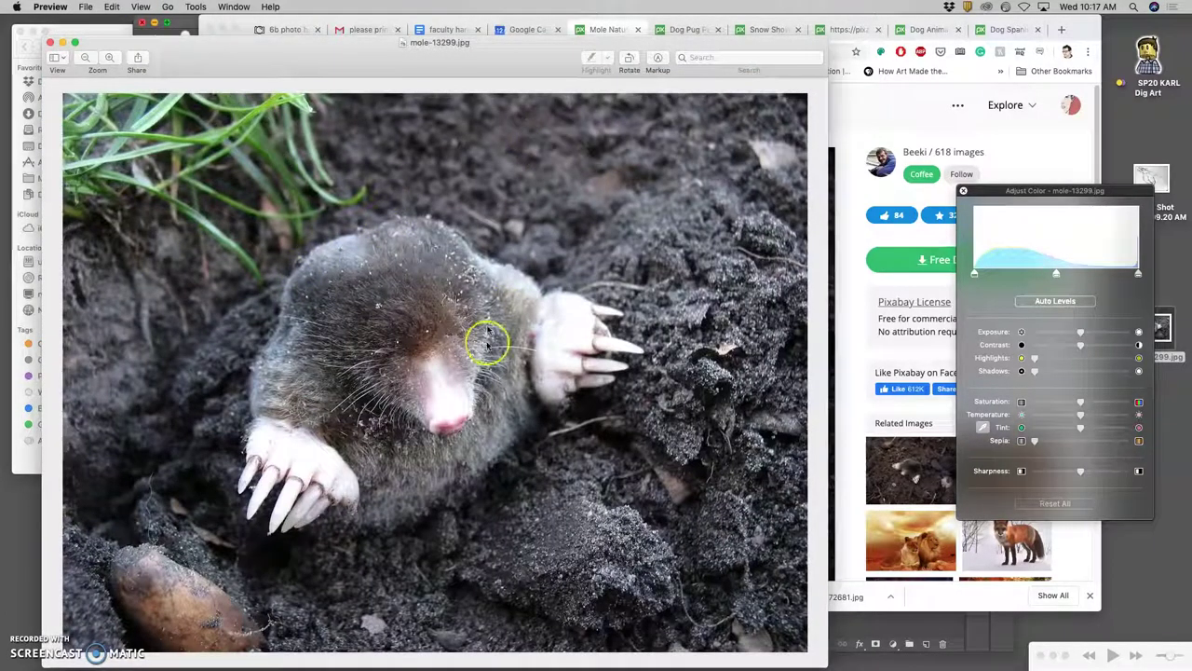
# Step: Close the mole photo and open the first result in the Pixabay mole search
pyautogui.click(49, 43)
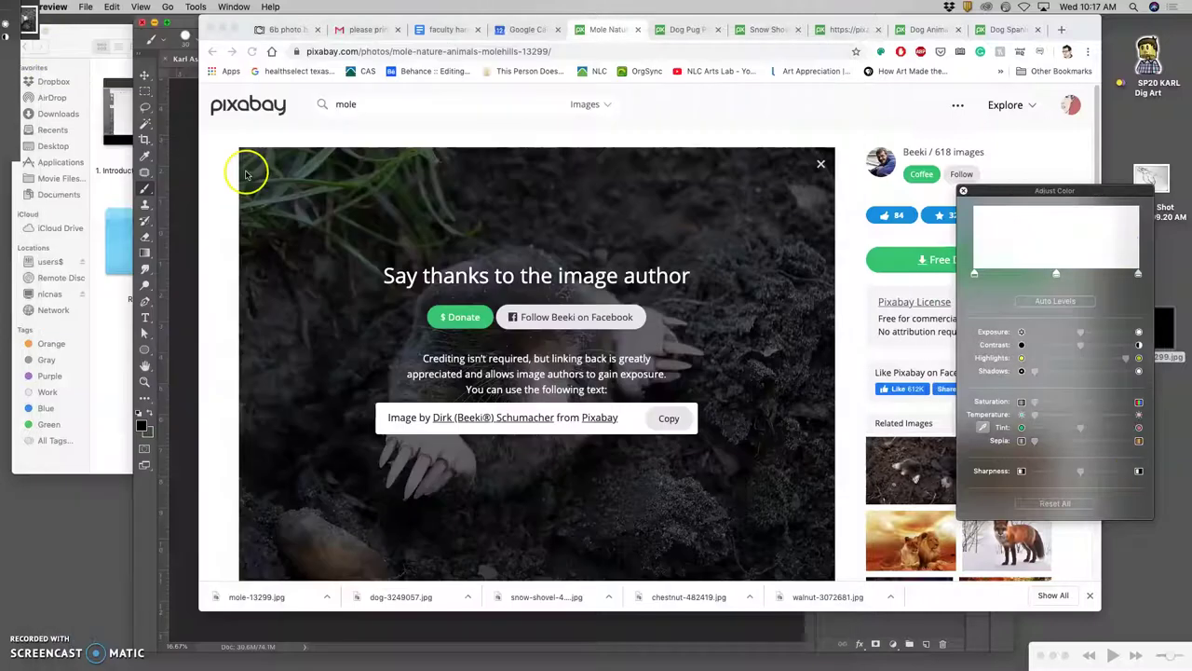
pyautogui.click(364, 181)
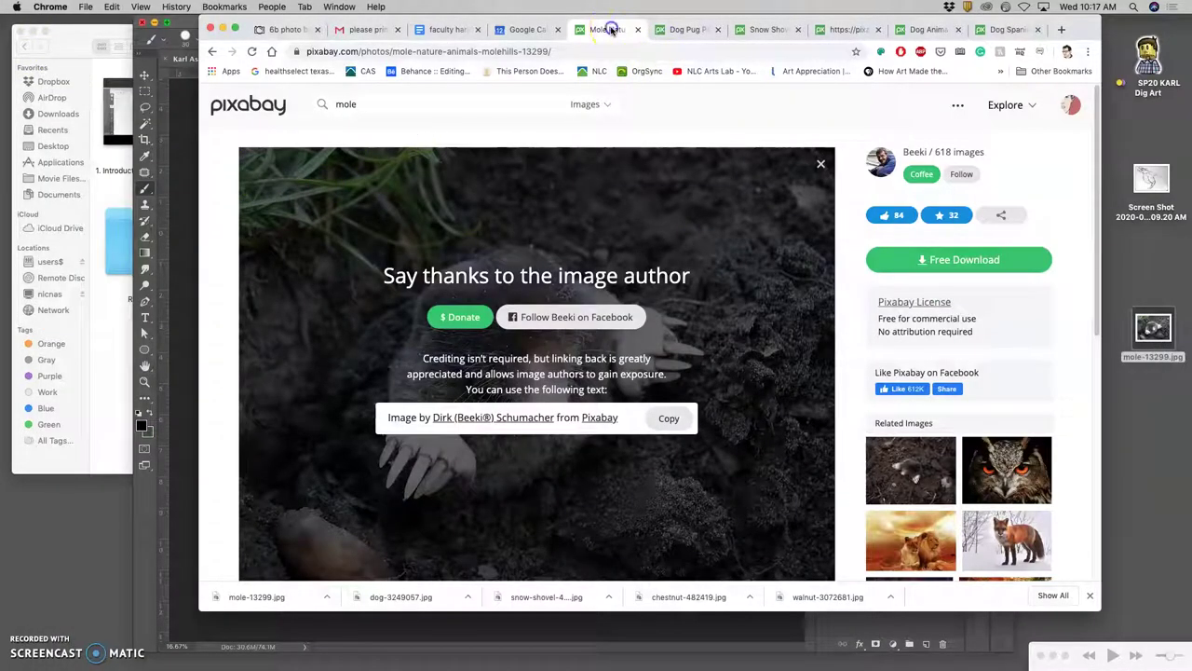
pyautogui.click(213, 52)
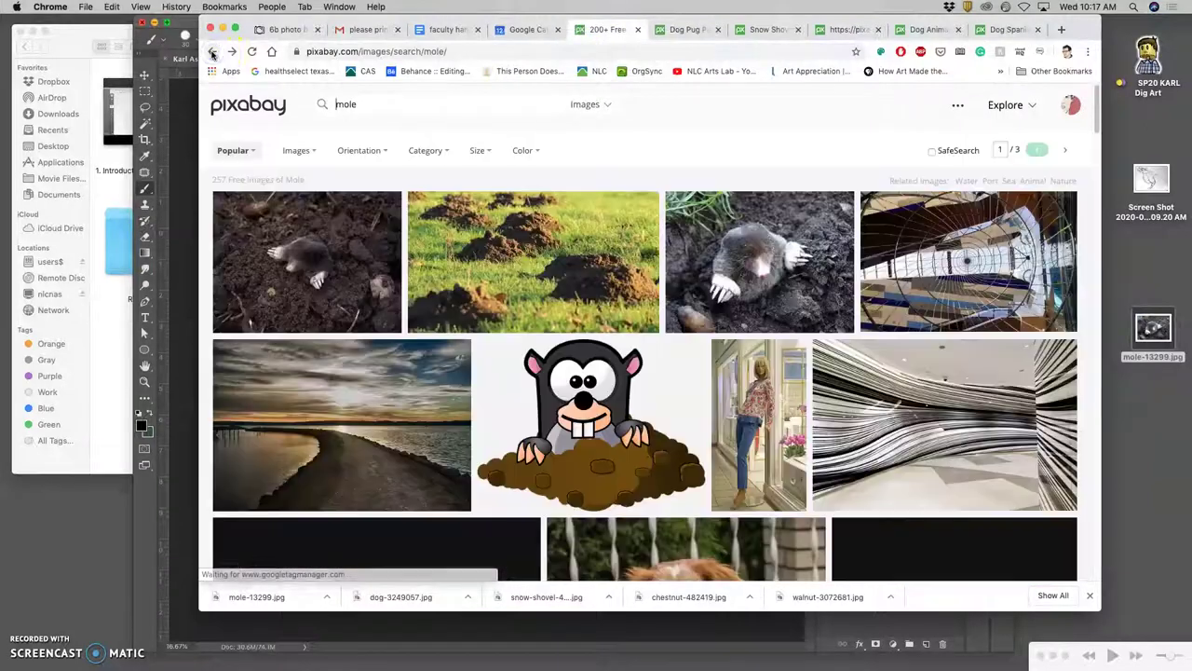
pyautogui.click(317, 255)
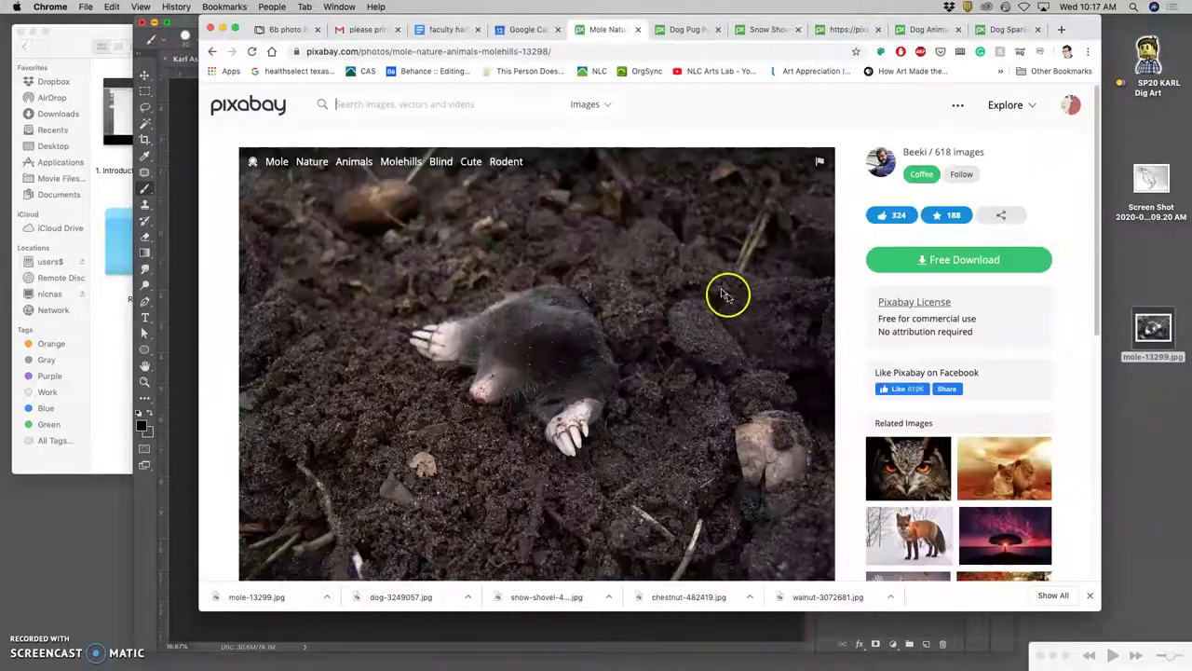
# Step: Download this photo at 2592×1944, place mole-13298.jpg on the desktop and open it
pyautogui.click(942, 262)
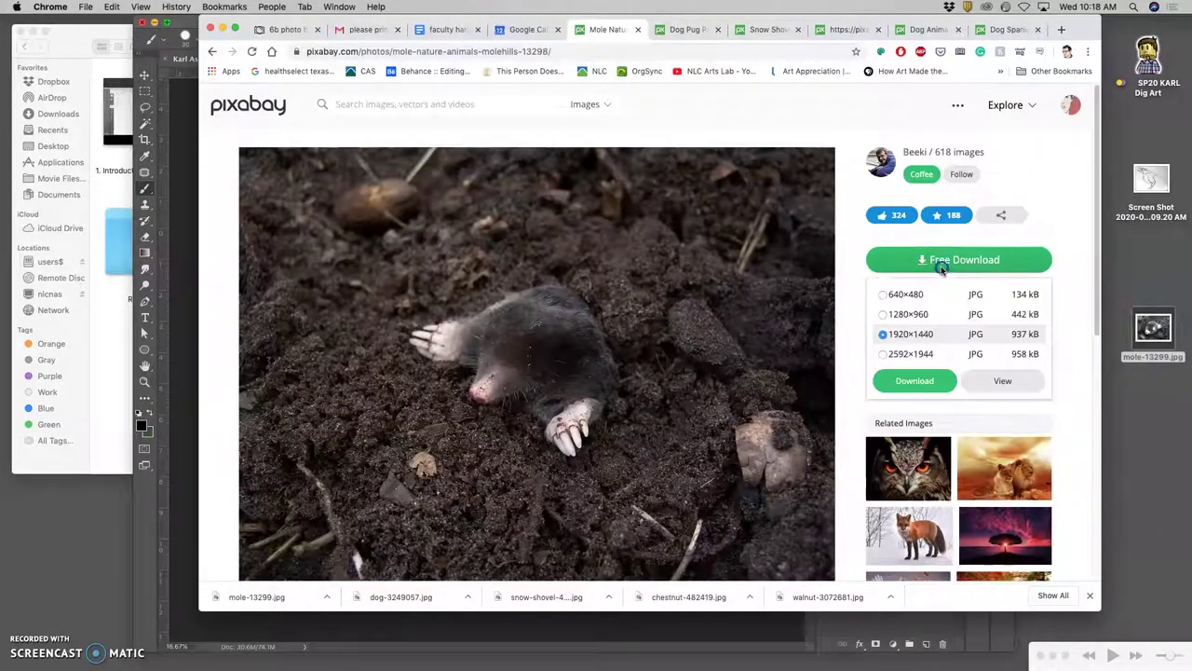
pyautogui.click(883, 354)
pyautogui.click(913, 380)
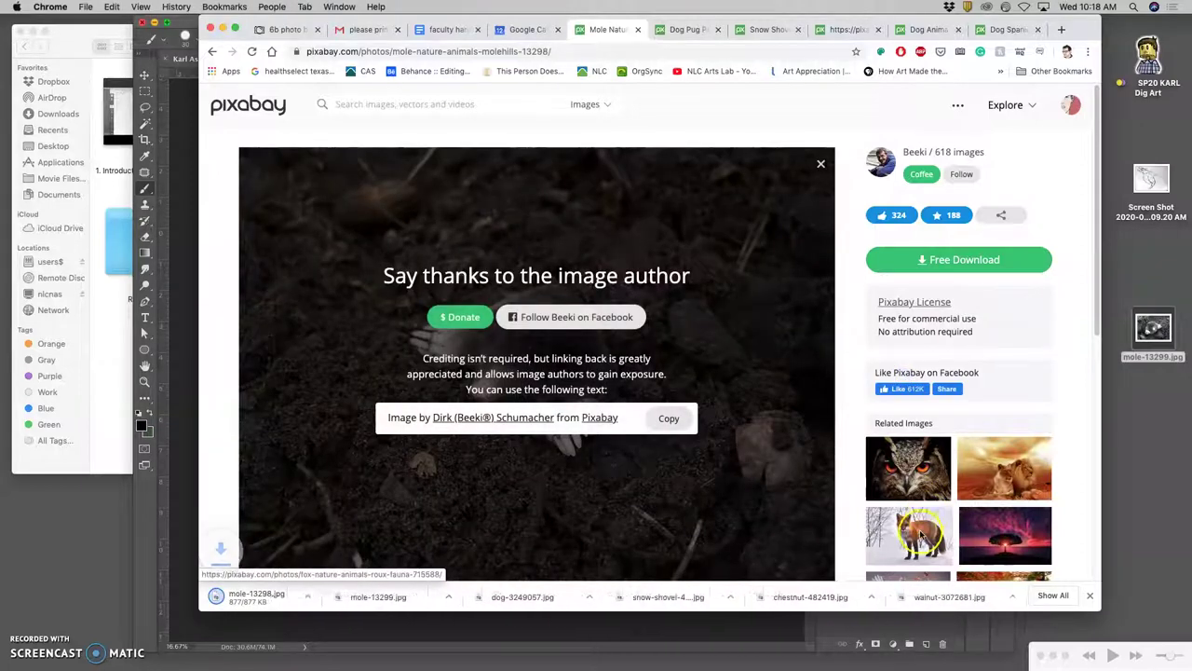
pyautogui.moveTo(848, 662)
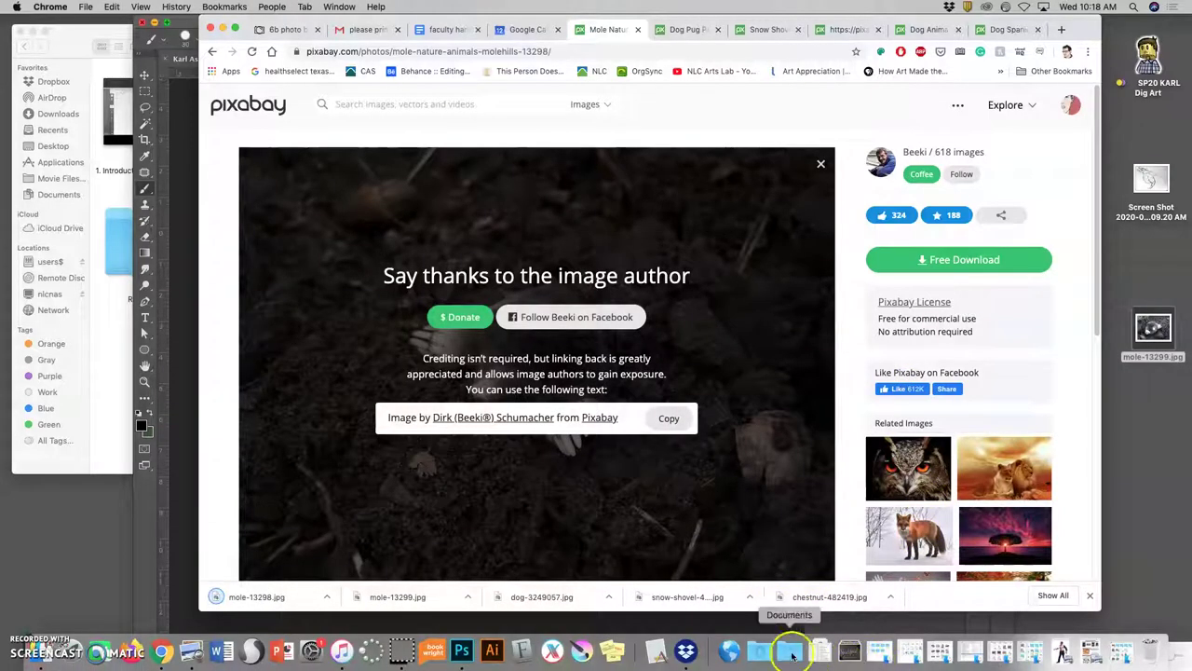
pyautogui.click(759, 652)
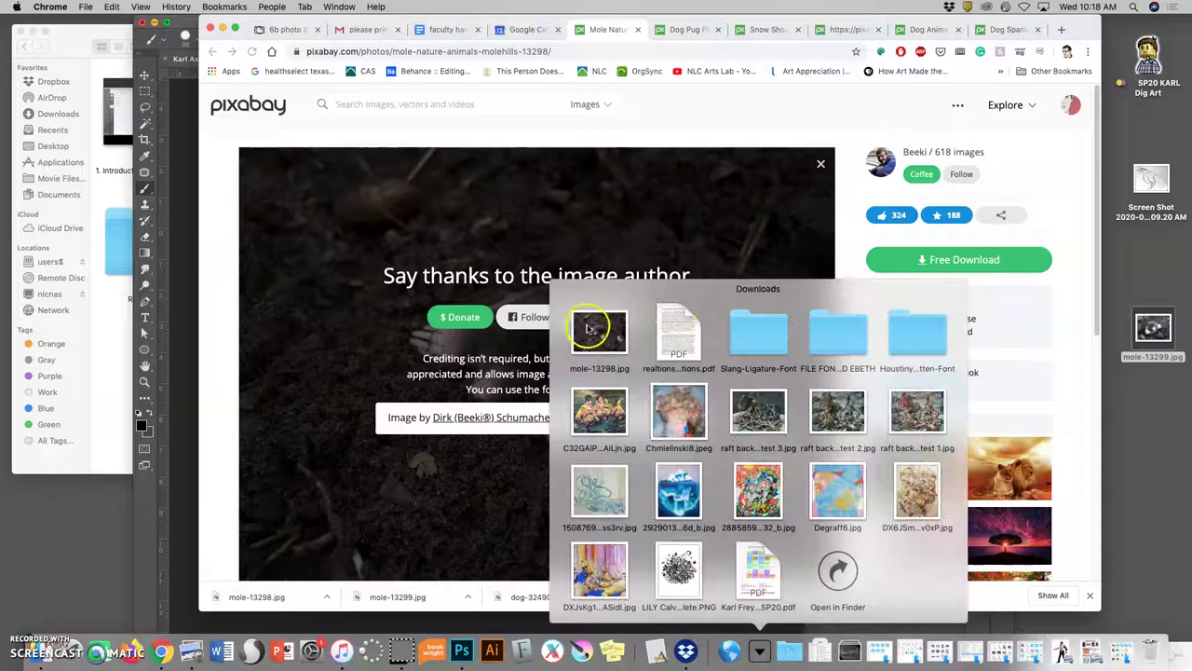
pyautogui.moveTo(589, 328); pyautogui.dragTo(1142, 404)
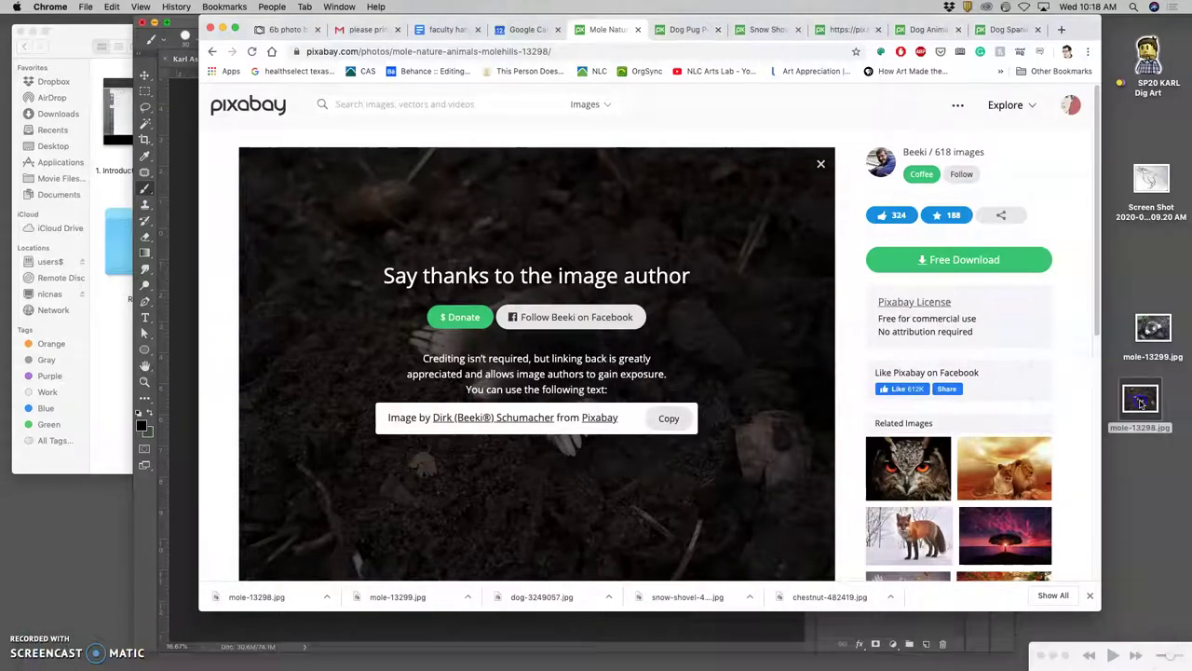
pyautogui.doubleClick(1142, 403)
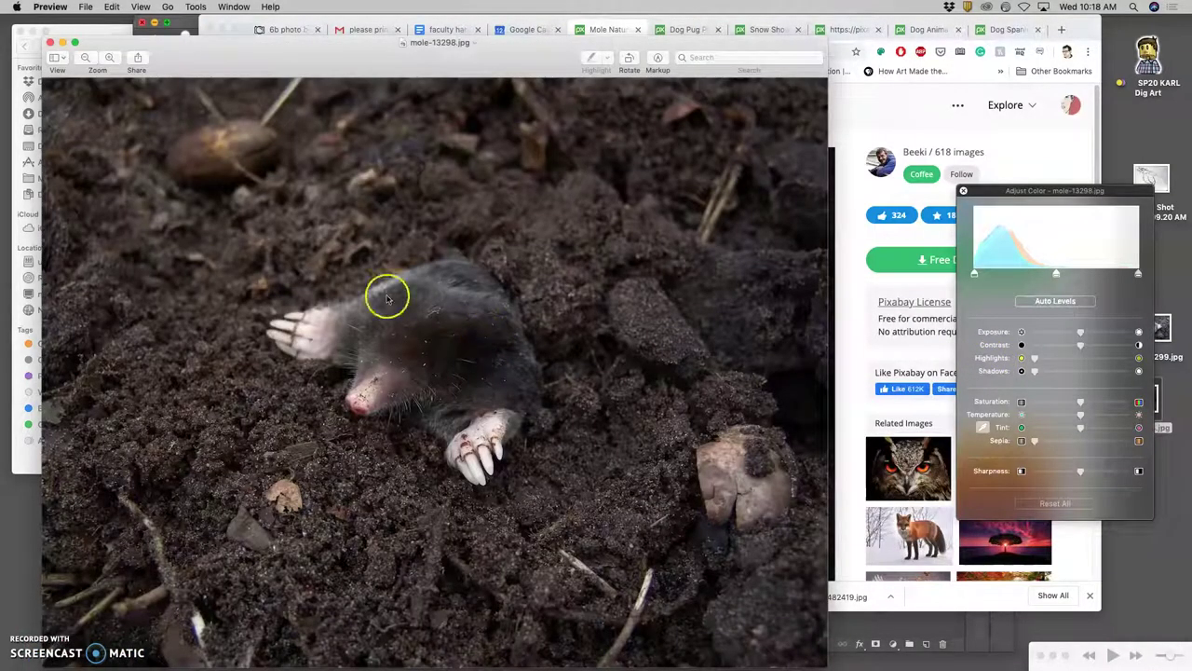
# Step: Zoom in closely on the mole in mole-13298.jpg
pyautogui.click(108, 59)
pyautogui.click(108, 60)
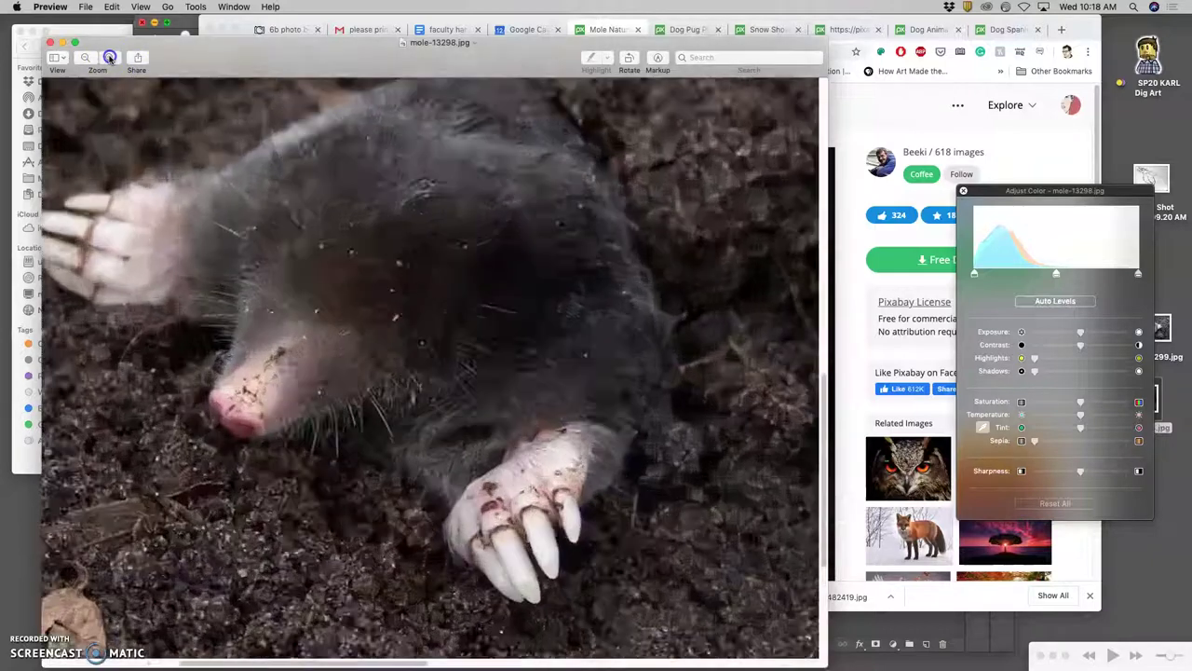
pyautogui.scroll(2, 427, 447)
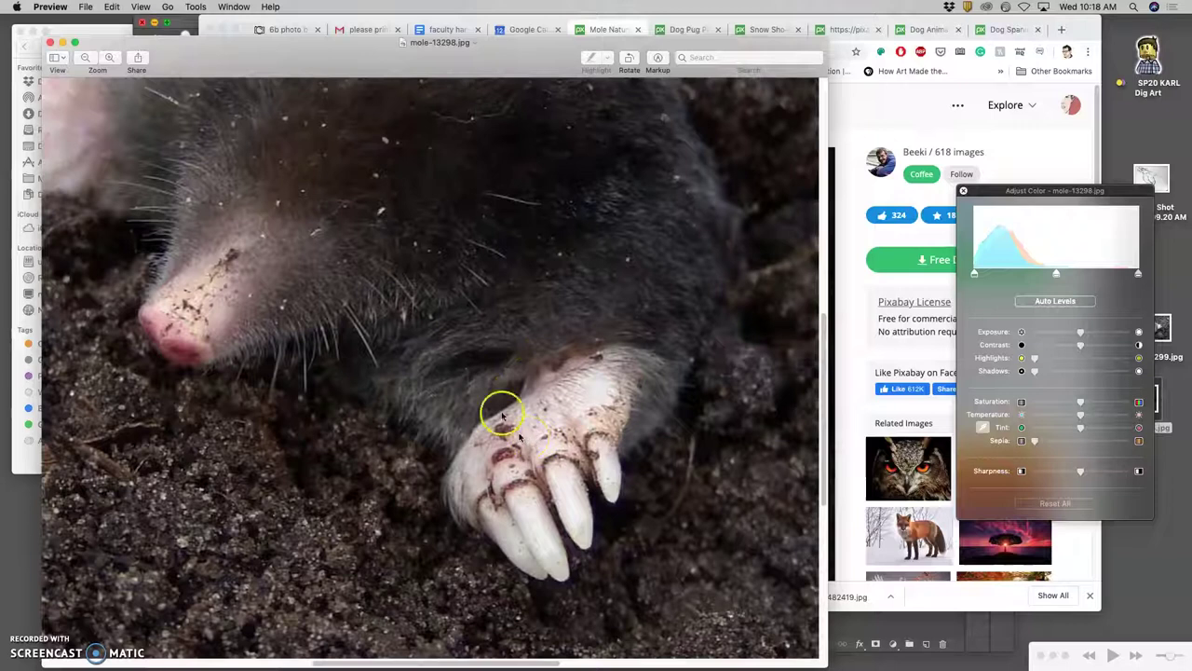
# Step: Check the creature sketch, close the mole photo and bring the Assignment #2 folder forward
pyautogui.moveTo(270, 70); pyautogui.dragTo(485, 63)
pyautogui.click(180, 110)
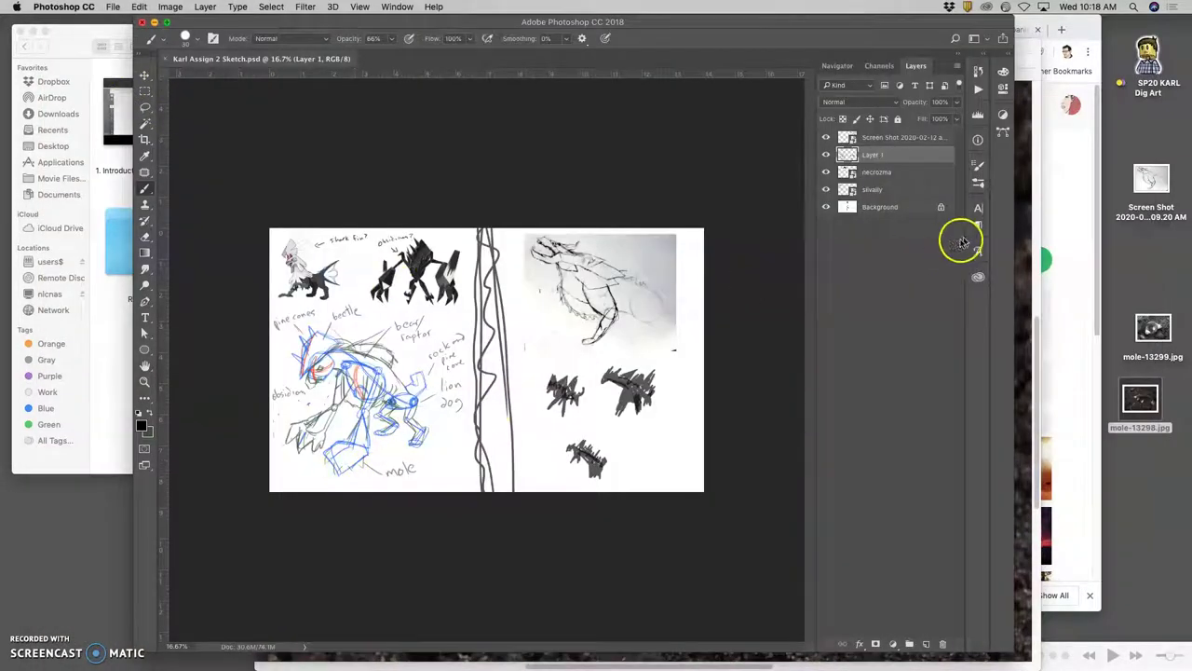
pyautogui.click(1019, 212)
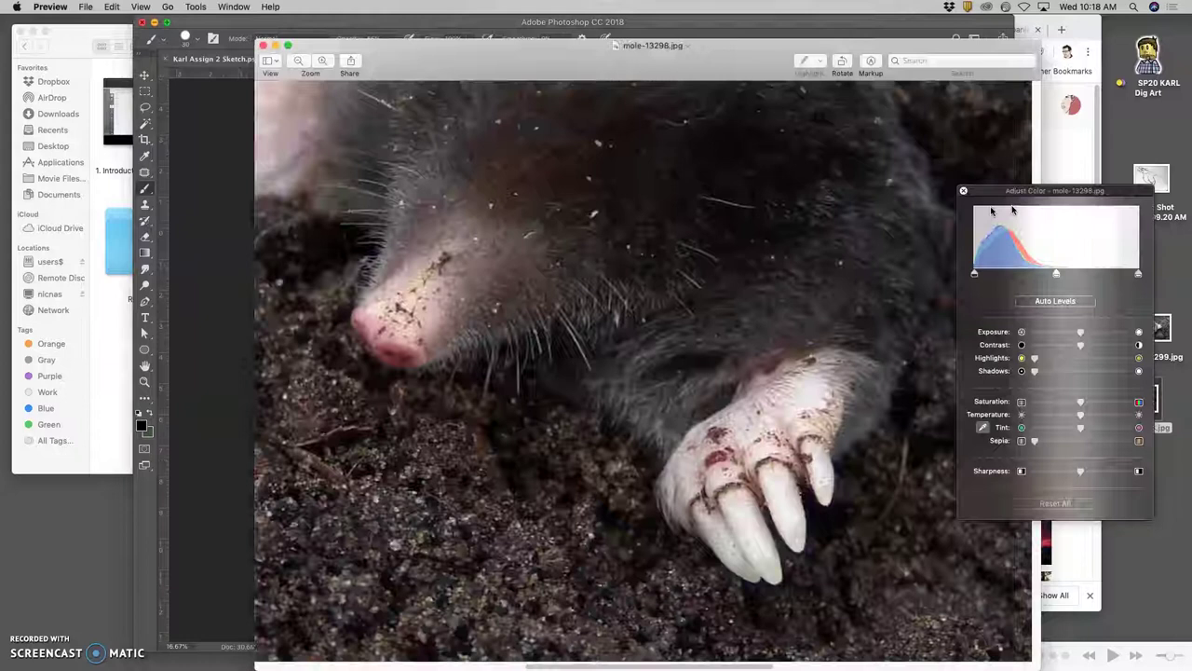
pyautogui.click(265, 44)
pyautogui.click(127, 185)
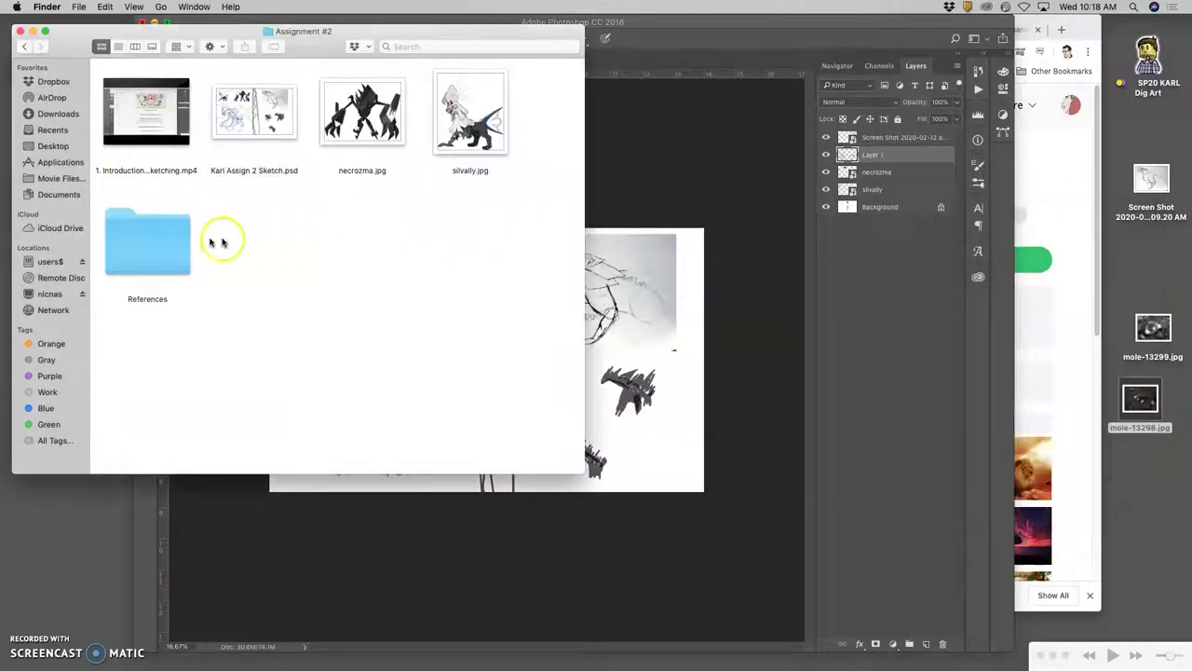